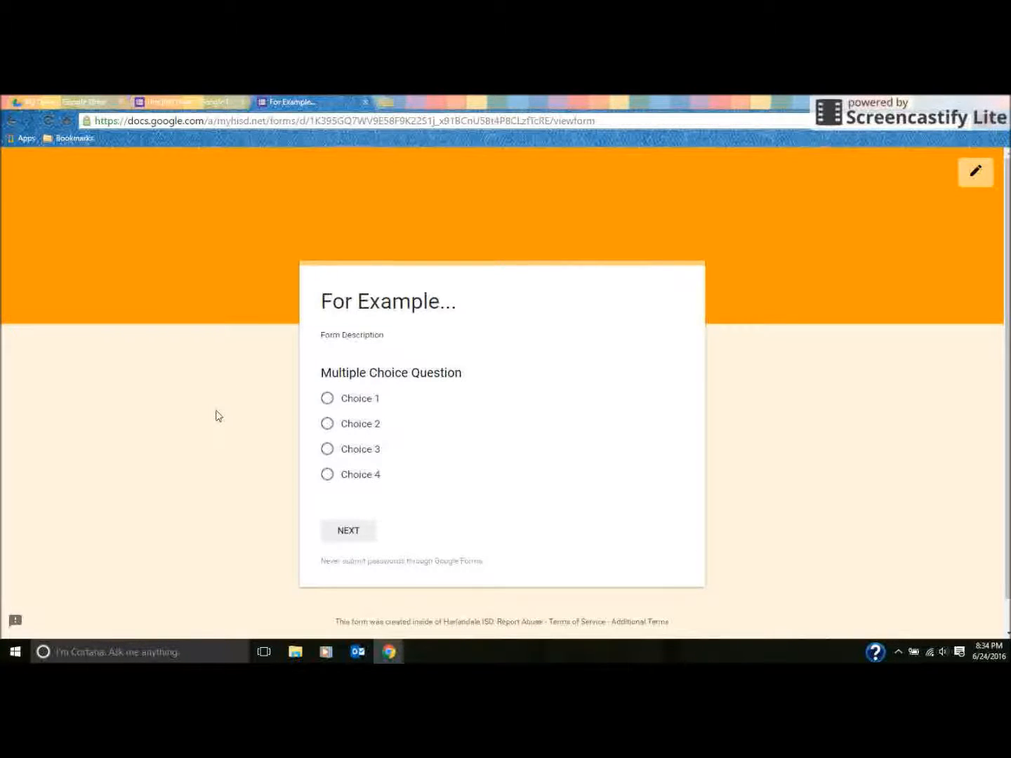
# Step: Page through the "For Example..." form to examine its multiple choice, short answer, paragraph, checkbox, dropdown and linear scale questions
pyautogui.click(349, 534)
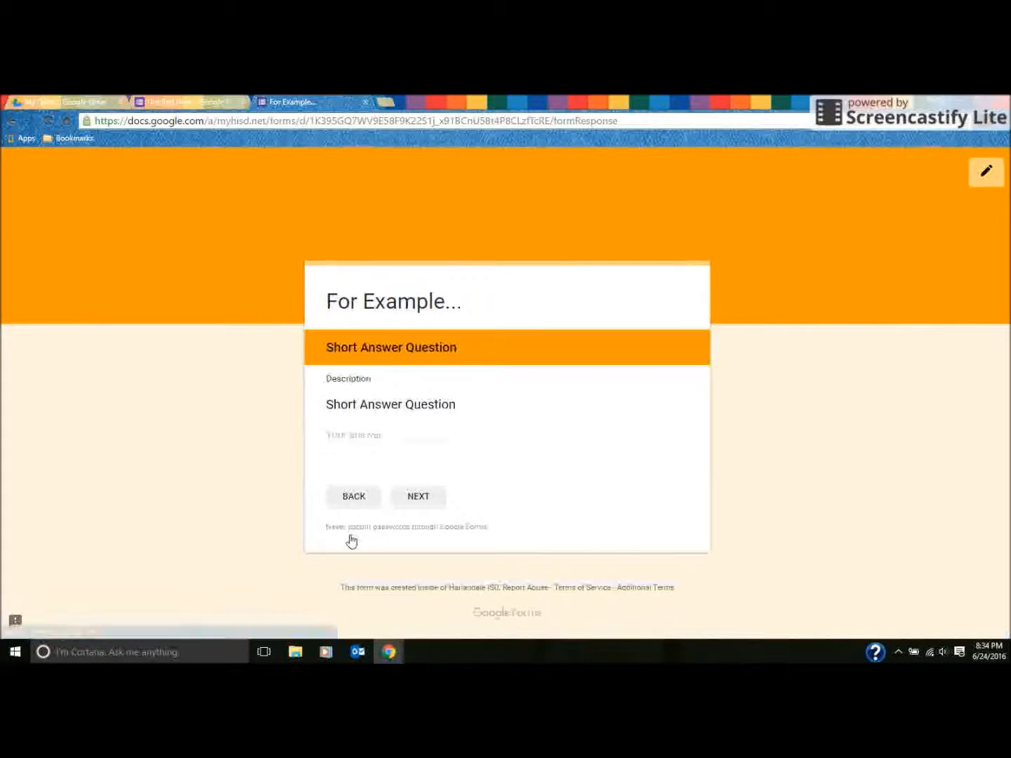
pyautogui.click(423, 500)
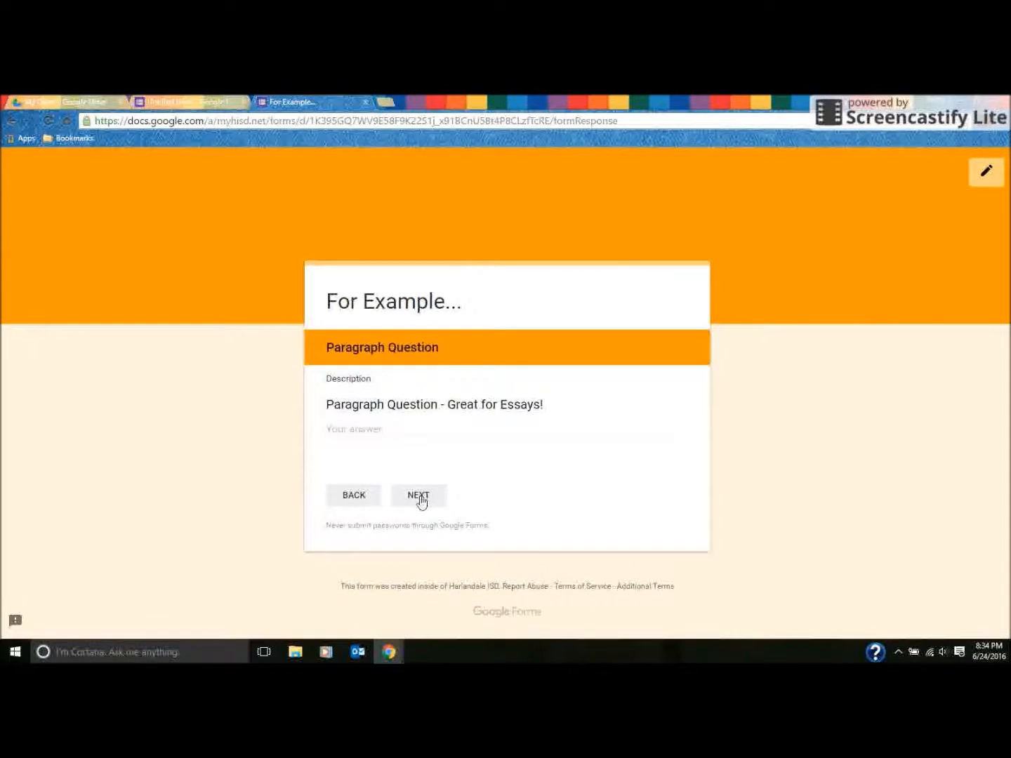
pyautogui.click(420, 499)
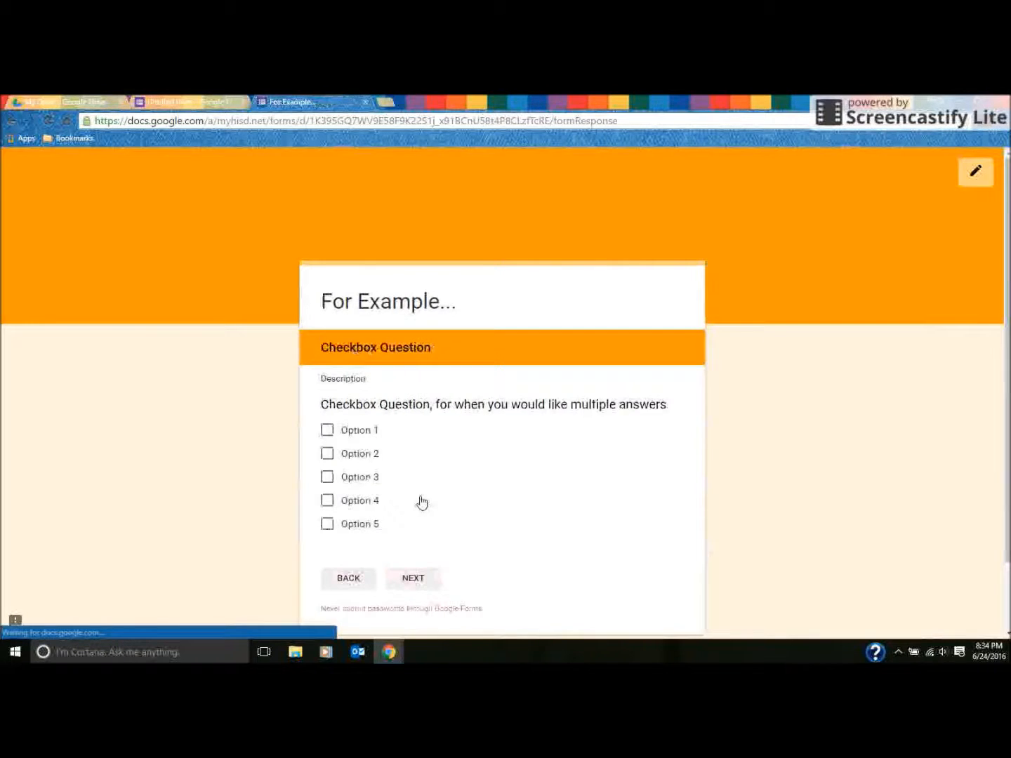
pyautogui.click(411, 578)
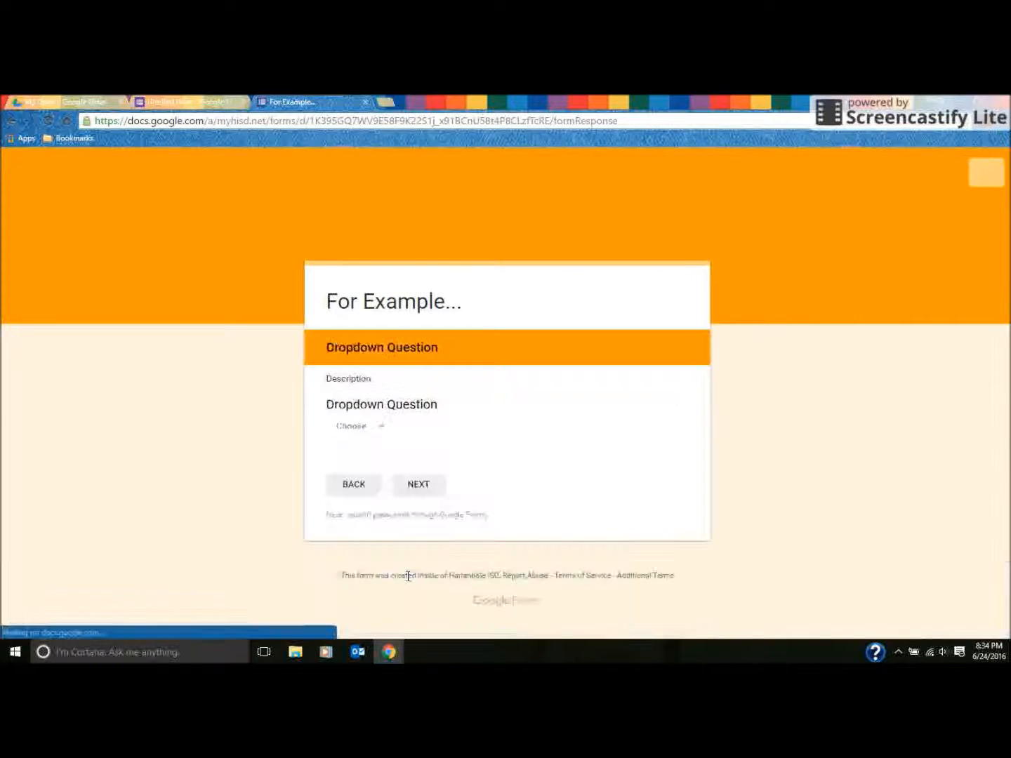
pyautogui.click(361, 426)
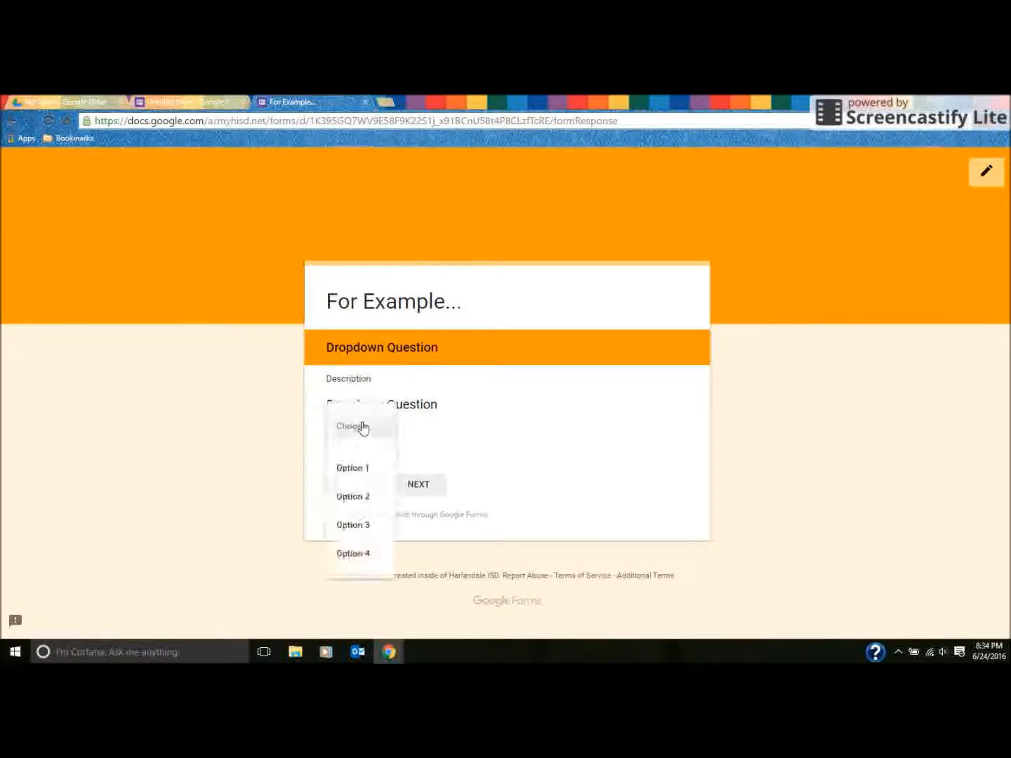
pyautogui.click(409, 463)
pyautogui.click(407, 486)
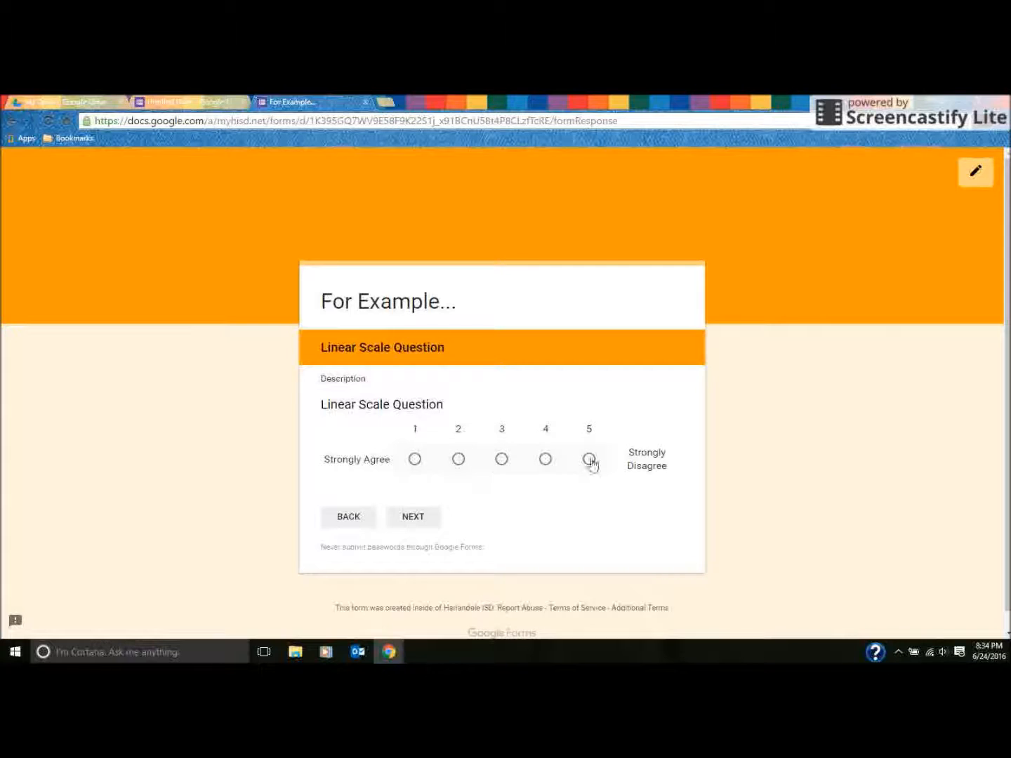
pyautogui.click(403, 518)
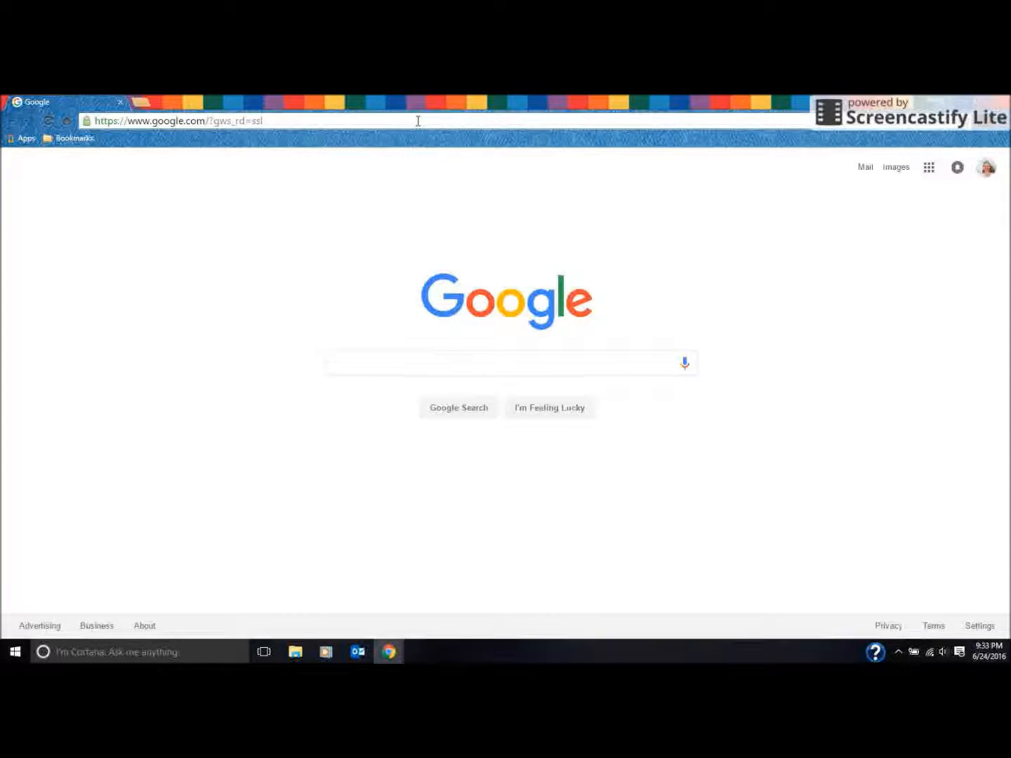
# Step: Open Google Forms from the browser's apps page and create a new blank form
pyautogui.click(26, 139)
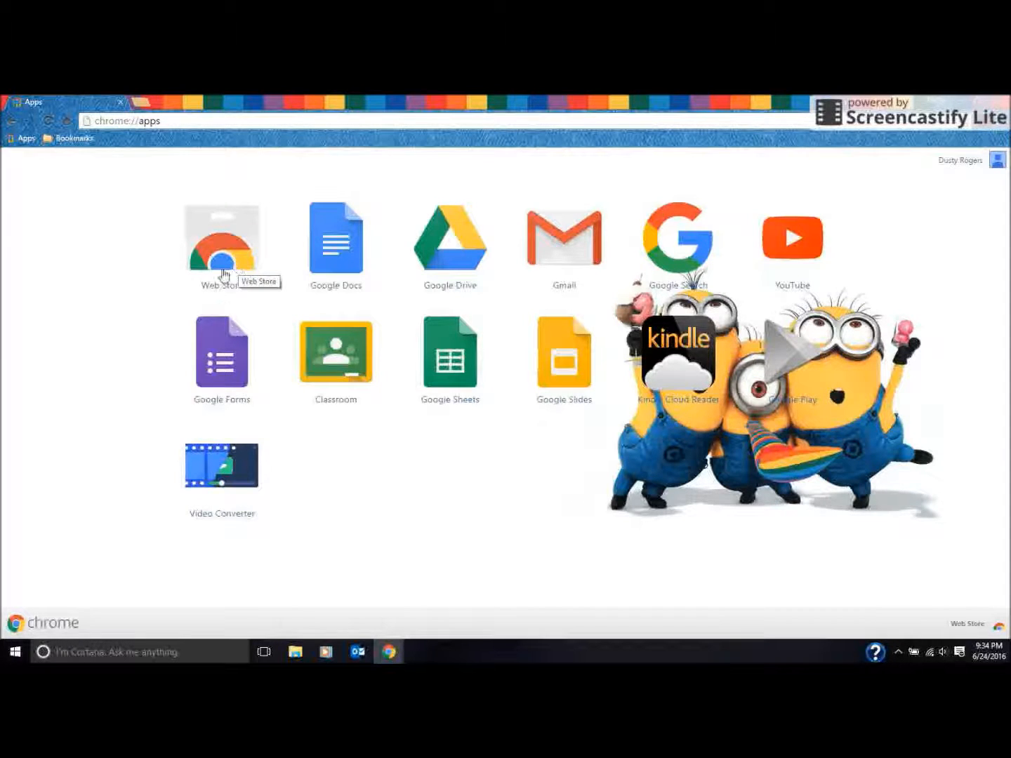
pyautogui.click(217, 370)
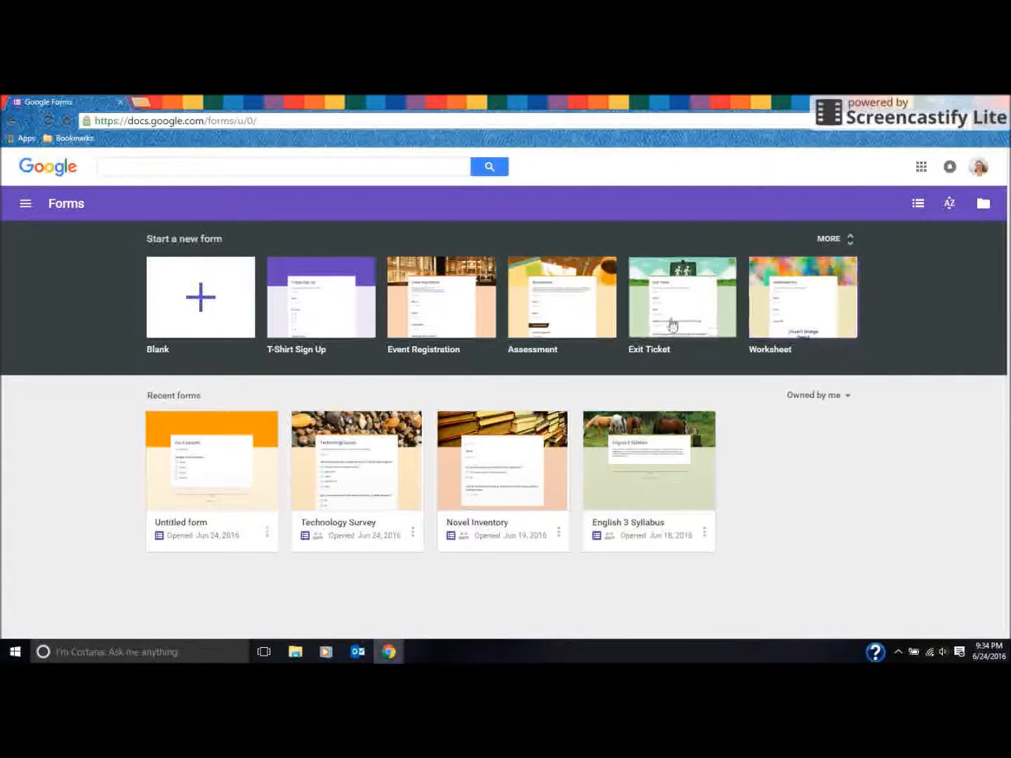
pyautogui.click(200, 297)
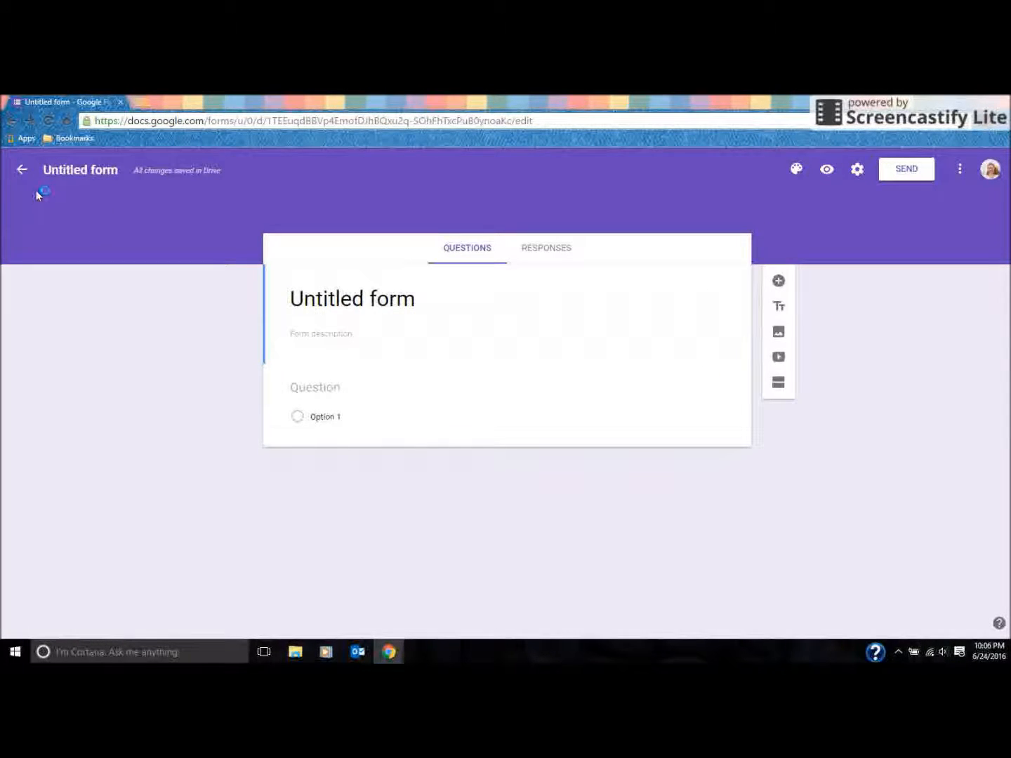
# Step: Name the form "Title of Test" and enter "Instructions or Sub-heading" as its description
pyautogui.click(69, 174)
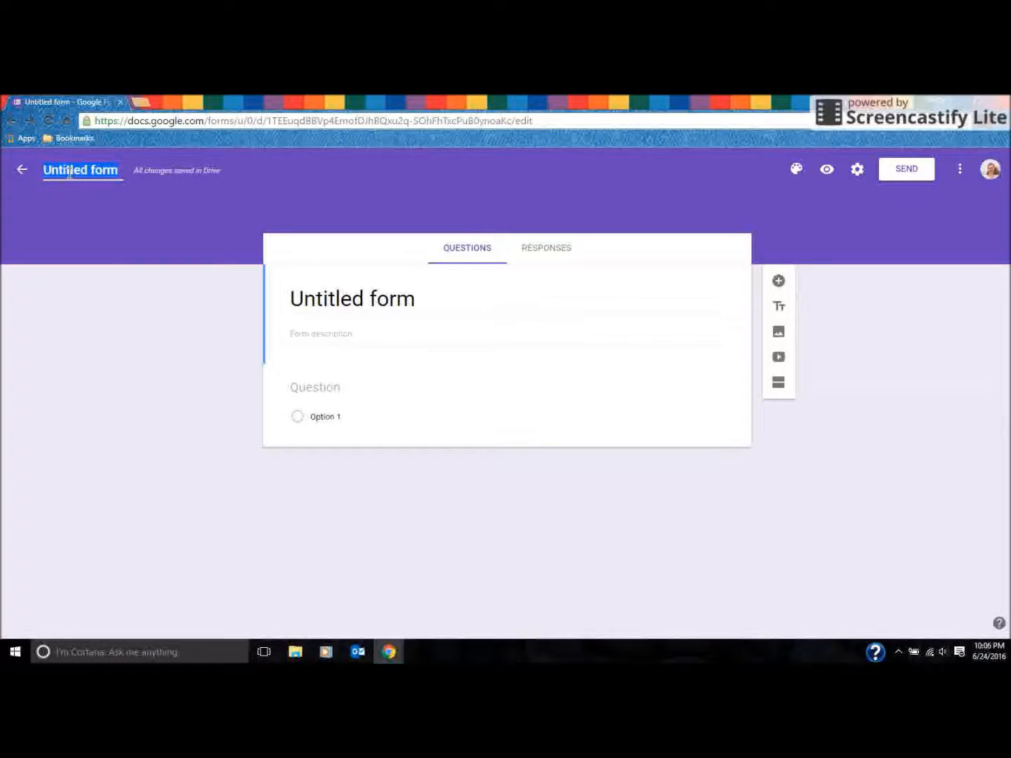
pyautogui.write('Title of Test')
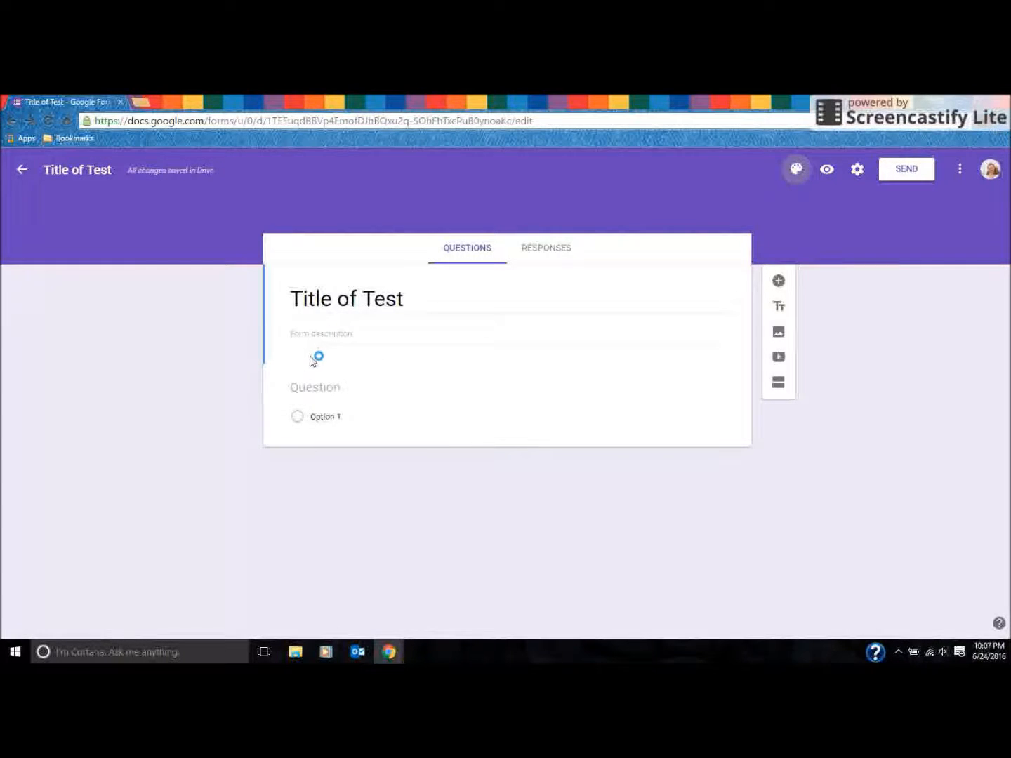
pyautogui.click(337, 335)
pyautogui.write('Ijst')
pyautogui.hotkey('ctrl', 'a')
pyautogui.write('Instru')
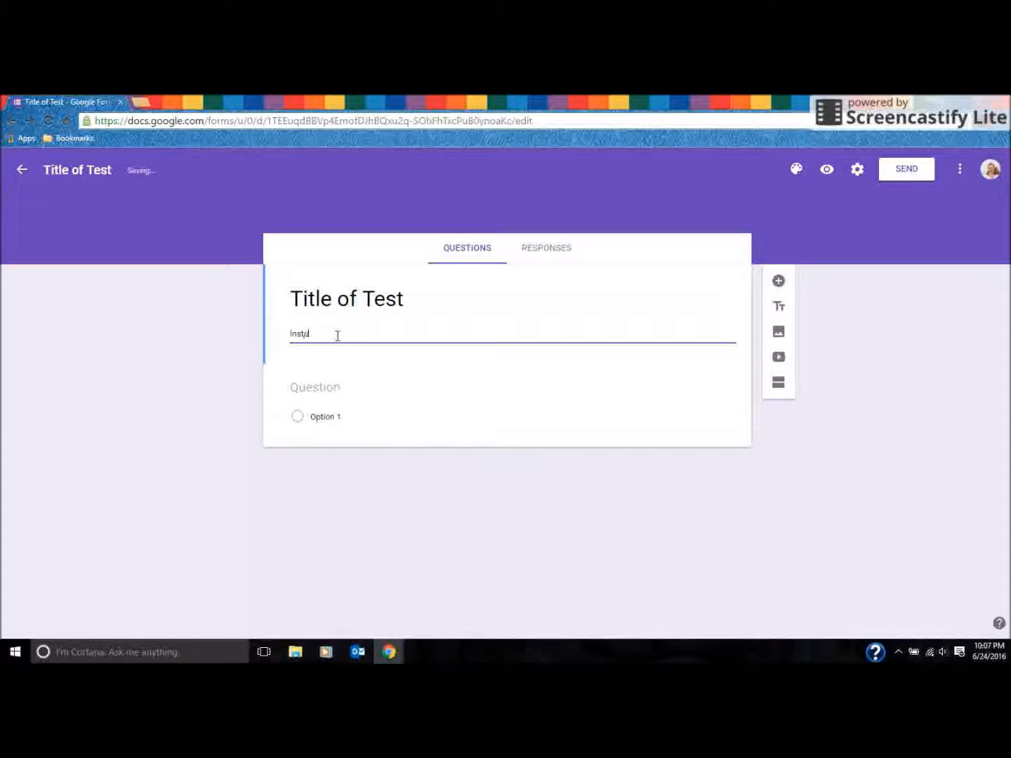
pyautogui.write('ctions or Sub-heading')
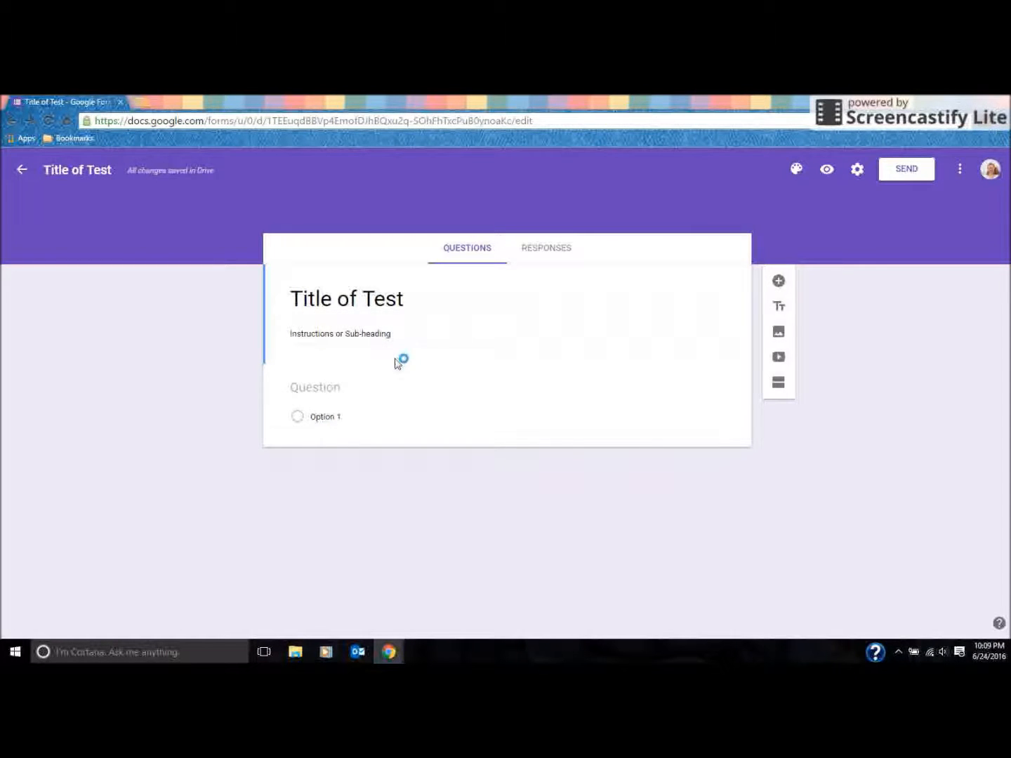
# Step: Keep the first question as Multiple choice and enter "Type your question here!!!!" as its question text
pyautogui.click(361, 408)
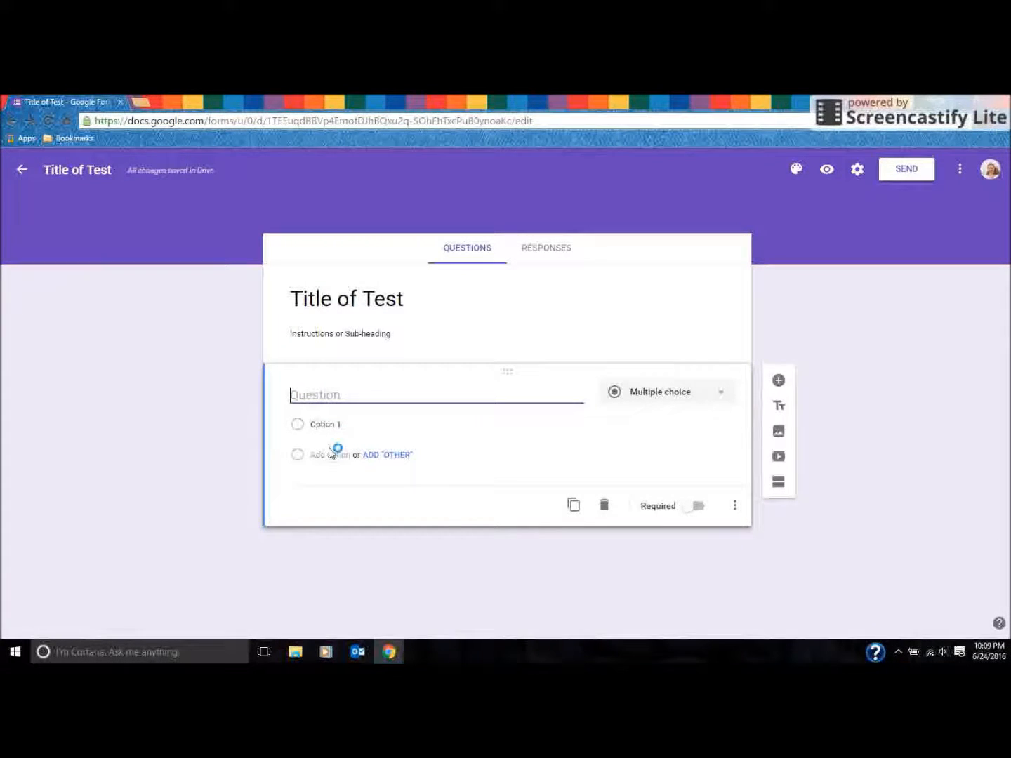
pyautogui.click(681, 398)
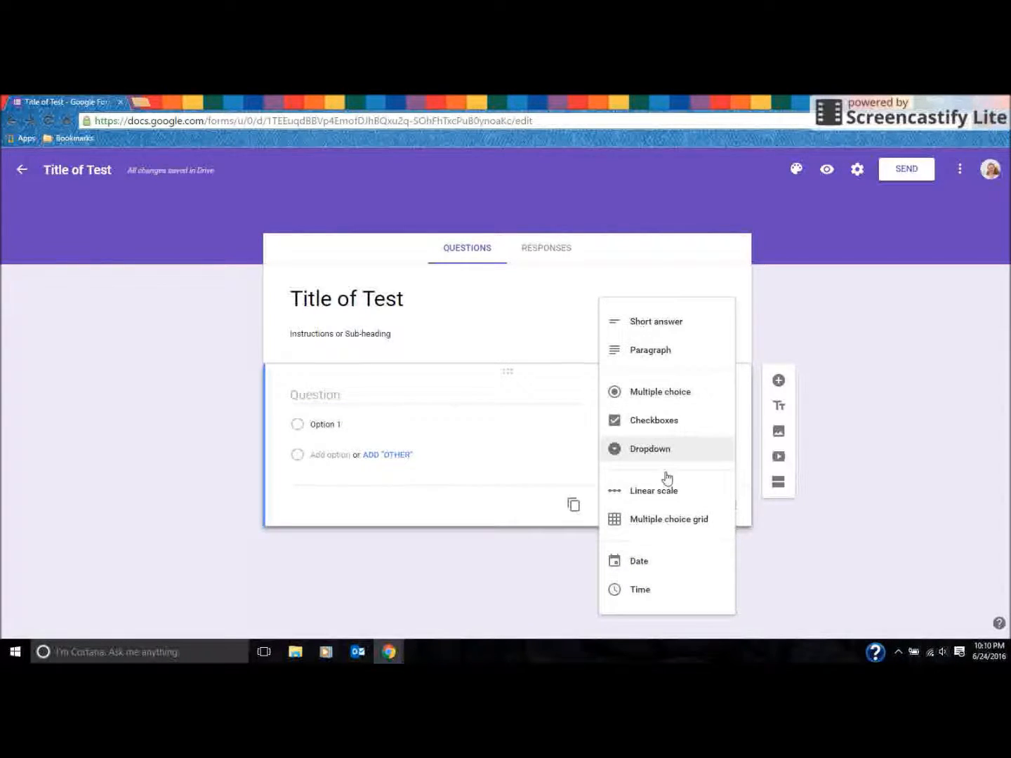
pyautogui.click(666, 395)
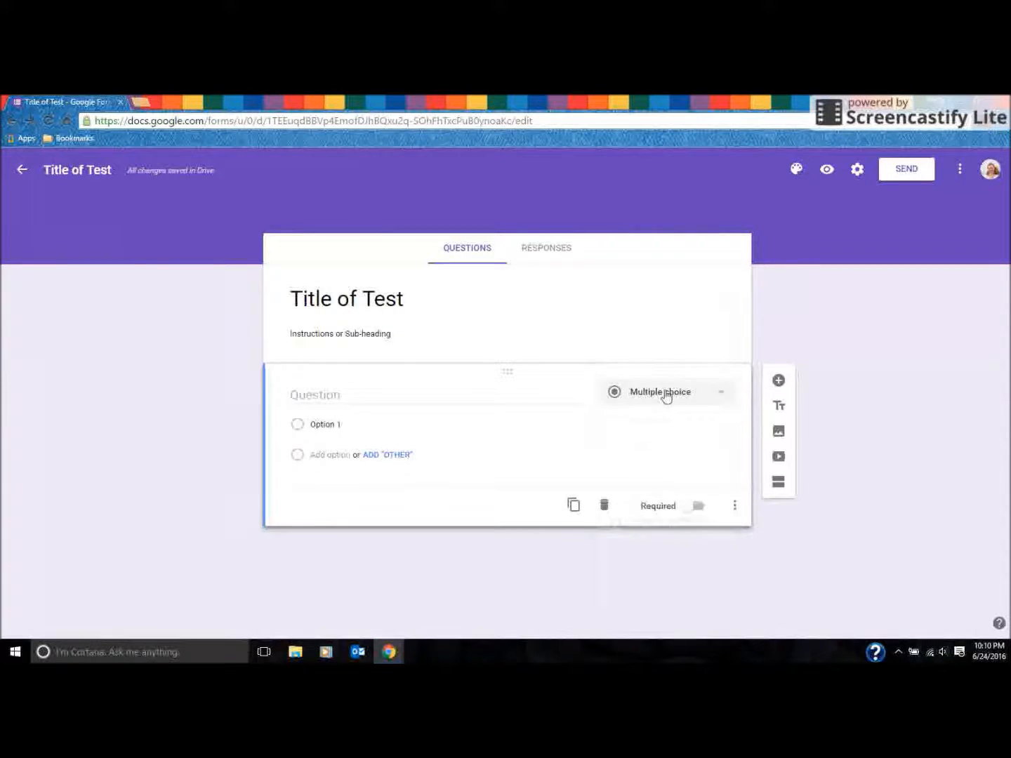
pyautogui.click(302, 395)
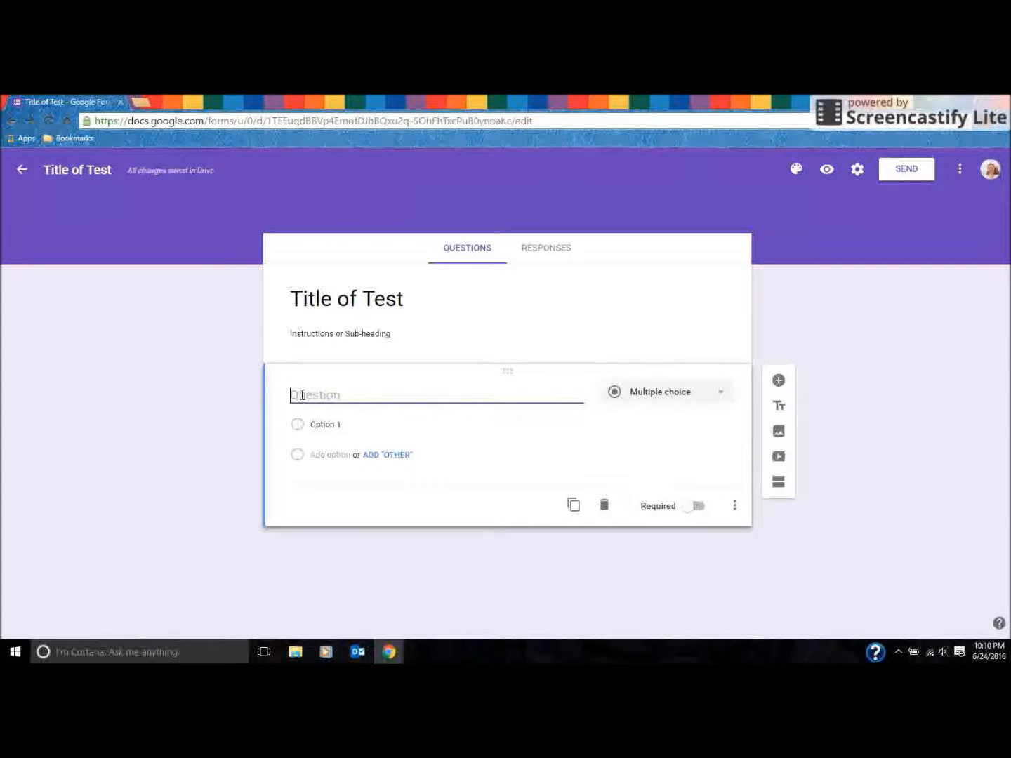
pyautogui.write('Type your question here!!!!')
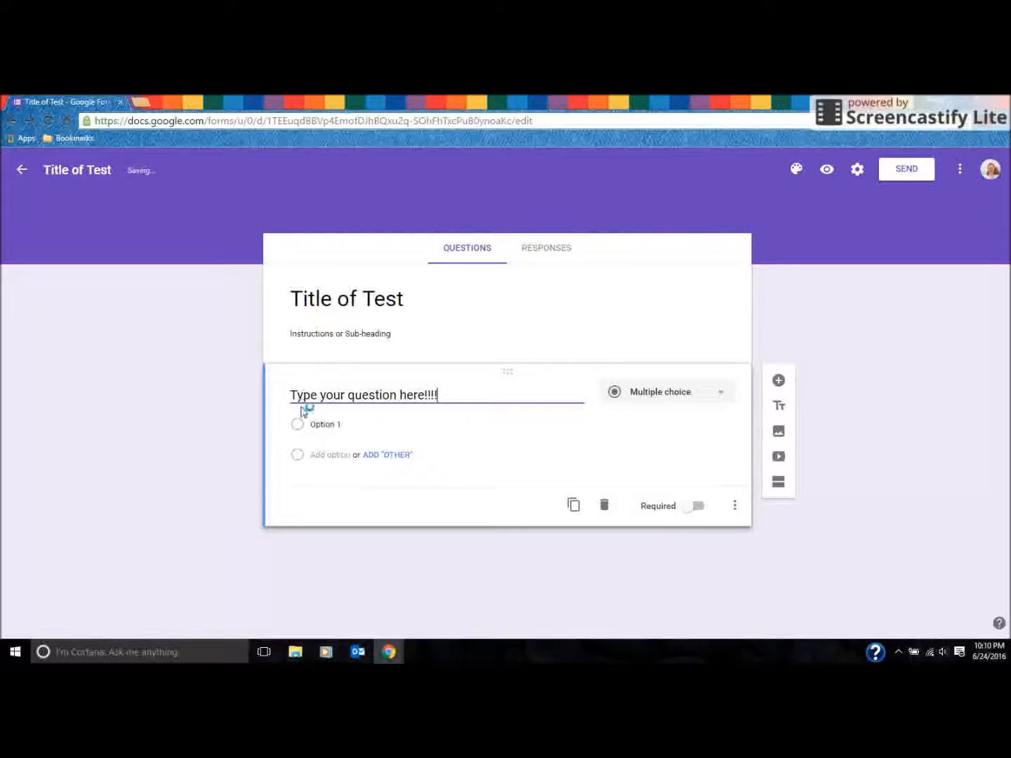
# Step: Enter "Wrong answer choice..." and "Right answer choice..." as the question's first two options
pyautogui.click(294, 453)
pyautogui.click(320, 424)
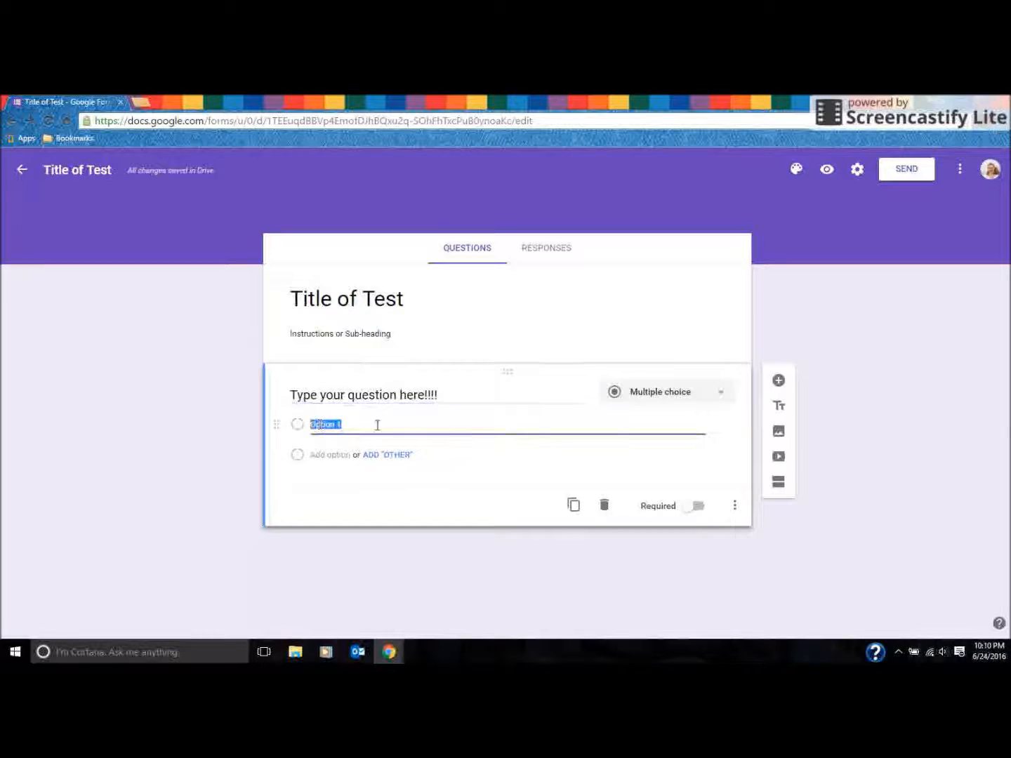
pyautogui.write('Wrong answer choice...')
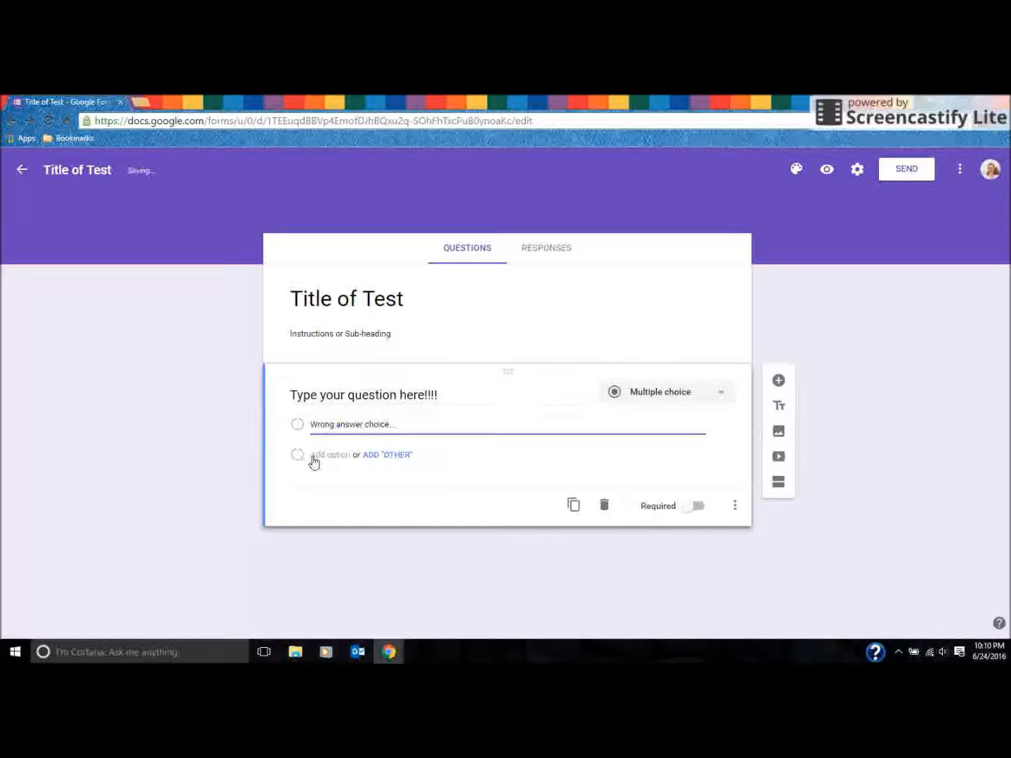
pyautogui.click(316, 455)
pyautogui.write('Right answer')
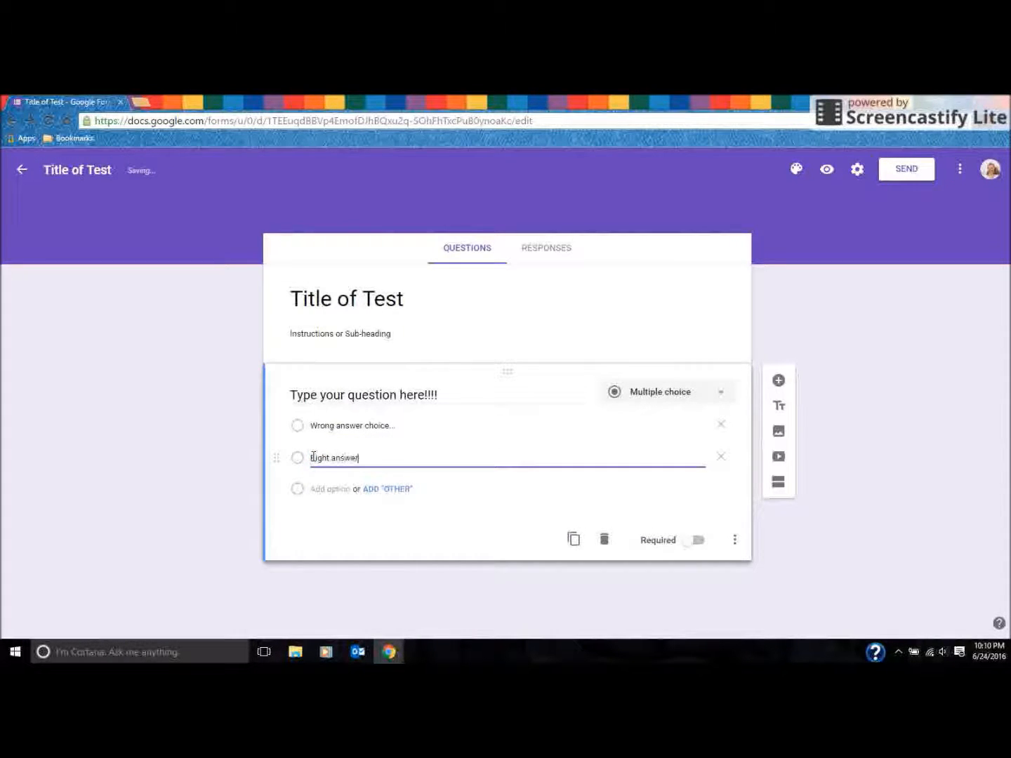
pyautogui.write(' choice...')
# Step: Add "Unicorns are awesome!!!" and "But dragons breathe fire...!!!" as the third and fourth options
pyautogui.click(319, 490)
pyautogui.write('Unicorns are a')
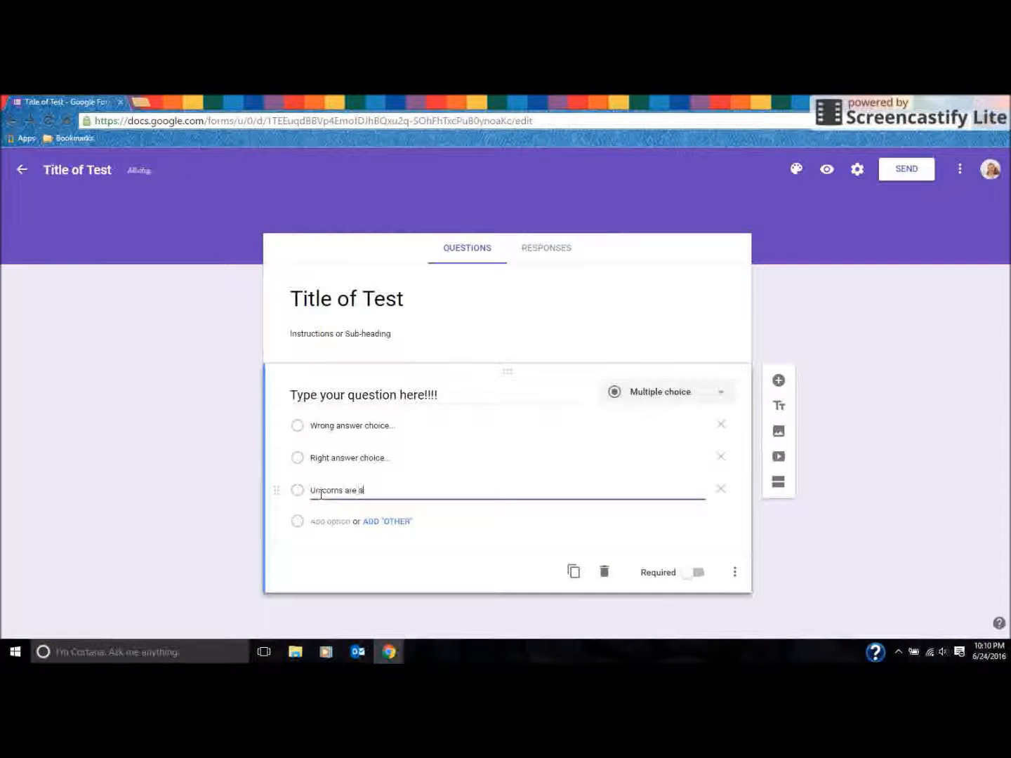
pyautogui.write('wesome!!!')
pyautogui.click(315, 523)
pyautogui.write('Blt dragons breathe fire...!!!')
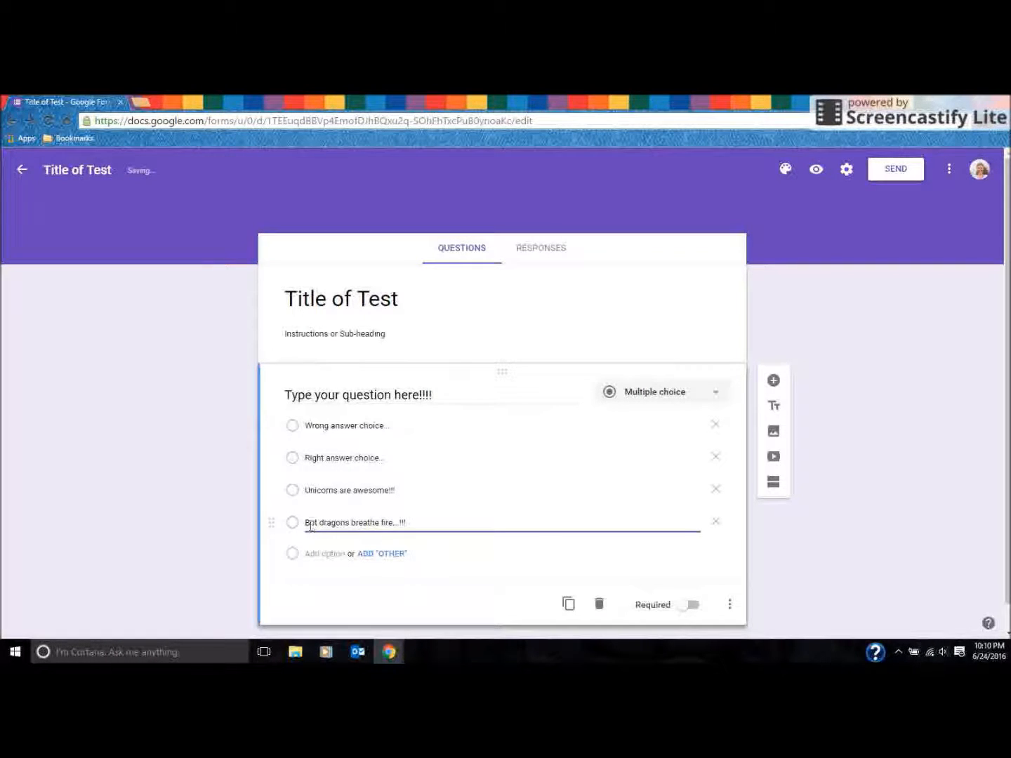
# Step: Try making the multiple choice question required, and switch the requirement back off
pyautogui.click(336, 459)
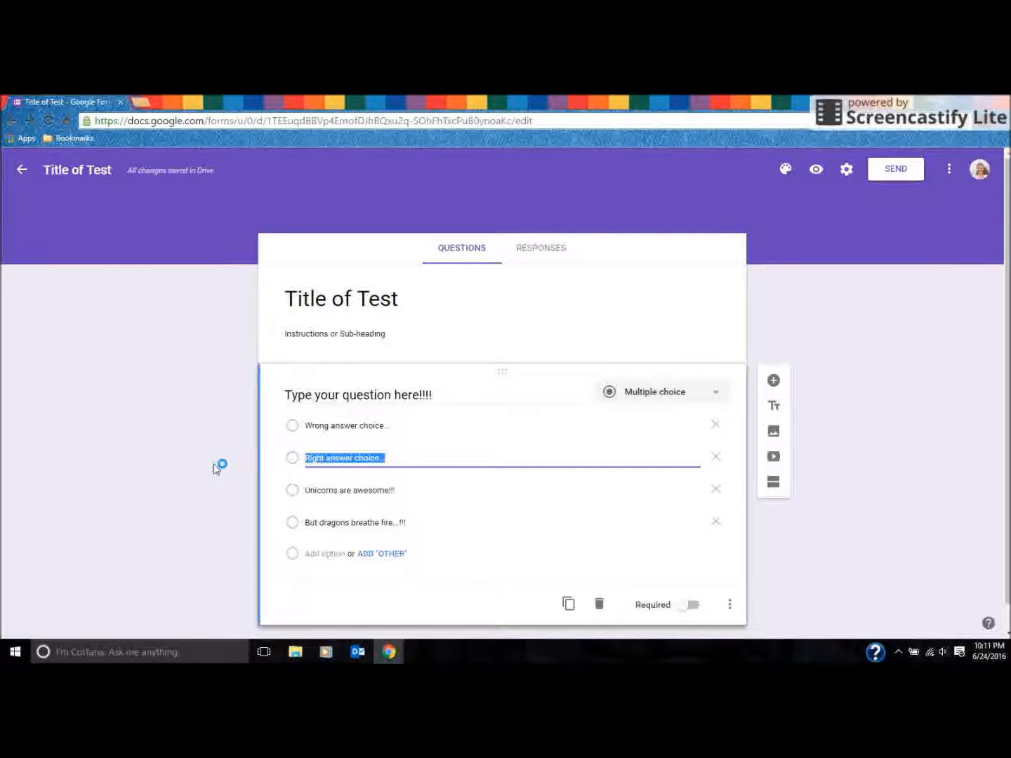
pyautogui.click(692, 605)
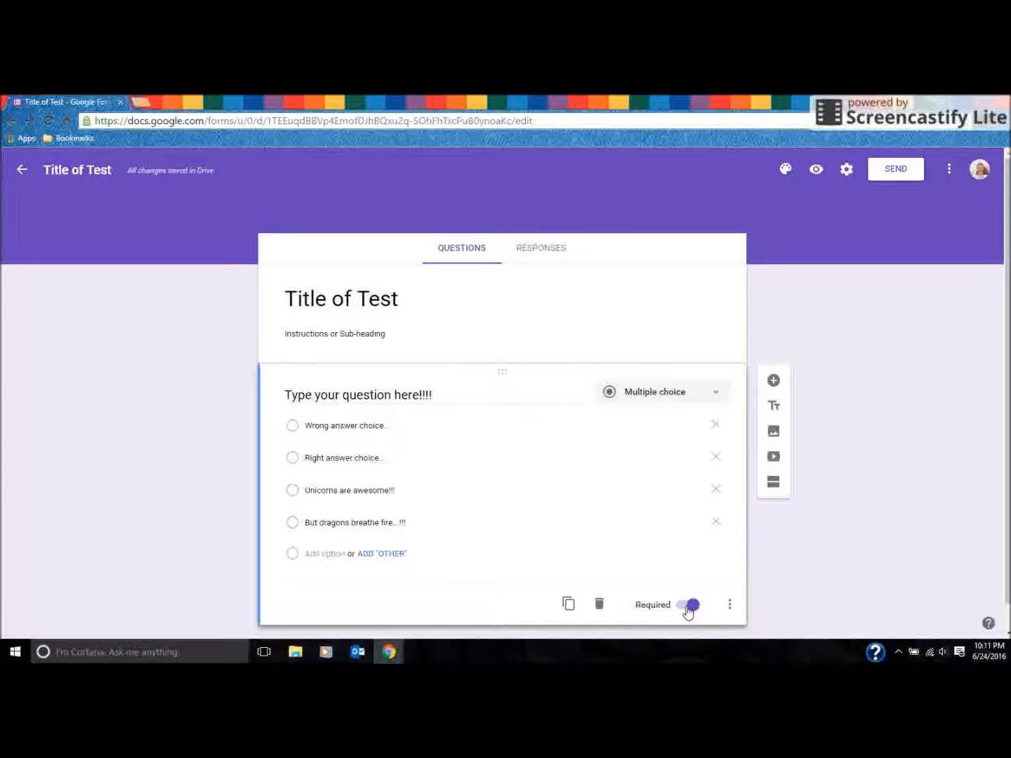
pyautogui.click(689, 608)
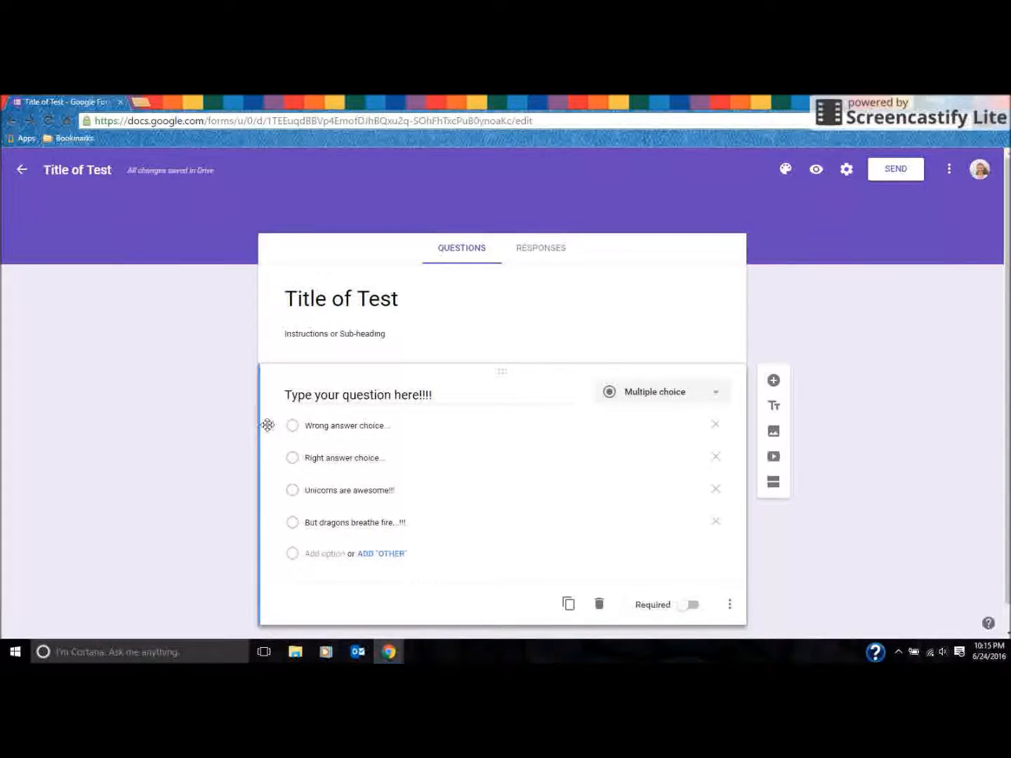
# Step: Move the "Wrong answer choice..." option to third place in the multiple choice question, and delete it
pyautogui.moveTo(267, 424); pyautogui.dragTo(274, 488)
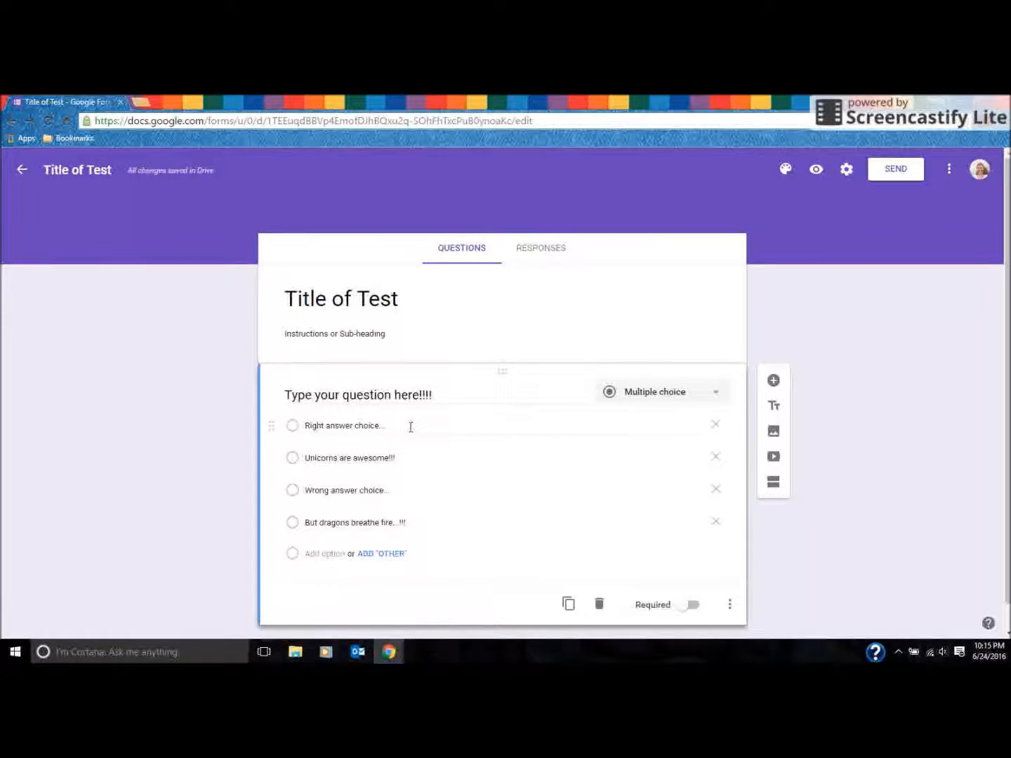
pyautogui.click(716, 491)
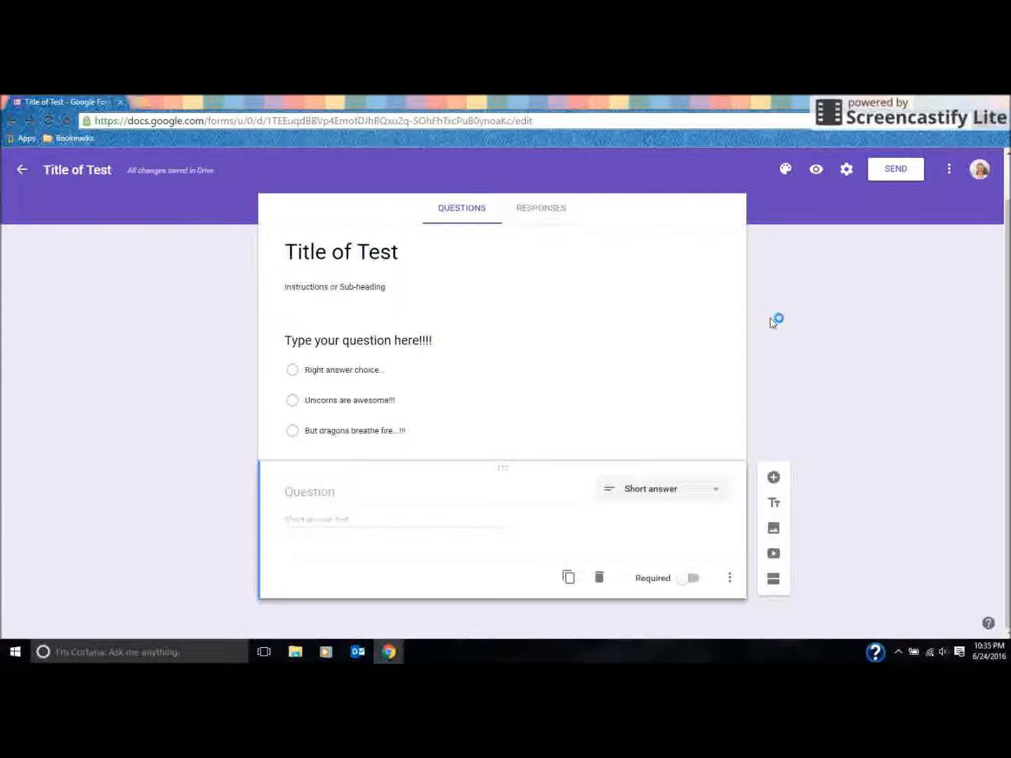
# Step: Switch to the "For Example..." form, test its short answer field with a long string of random letters, and return to the form editor
pyautogui.hotkey('alt', 'Tab')
pyautogui.hotkey('alt', 'Tab')
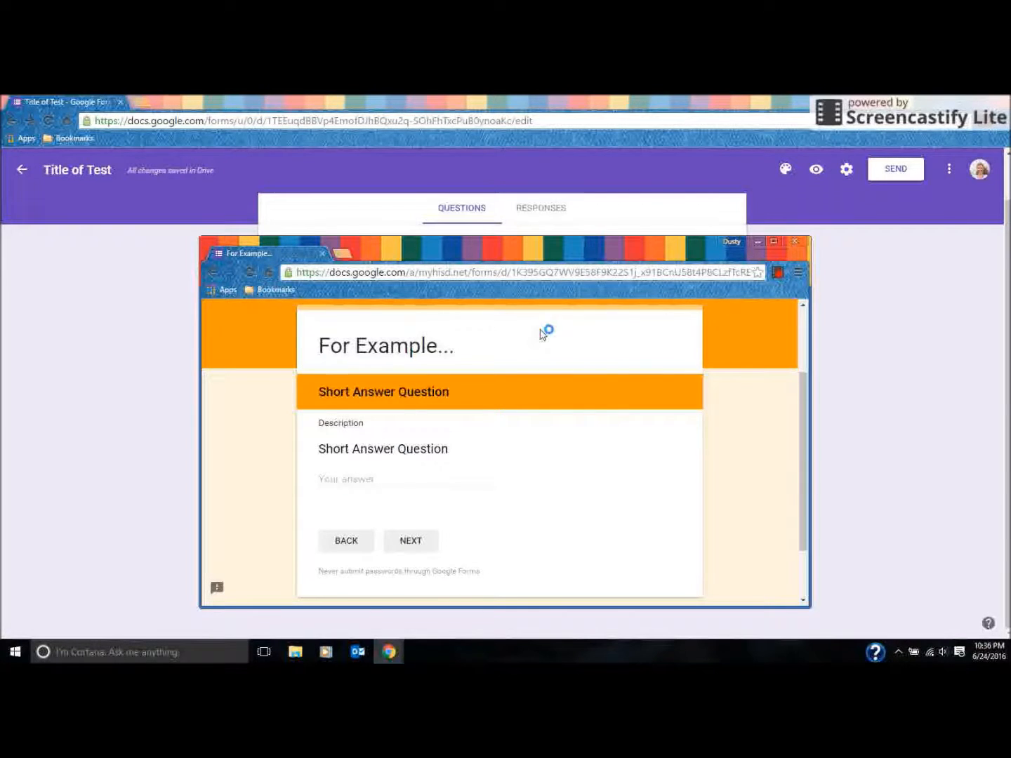
pyautogui.click(372, 480)
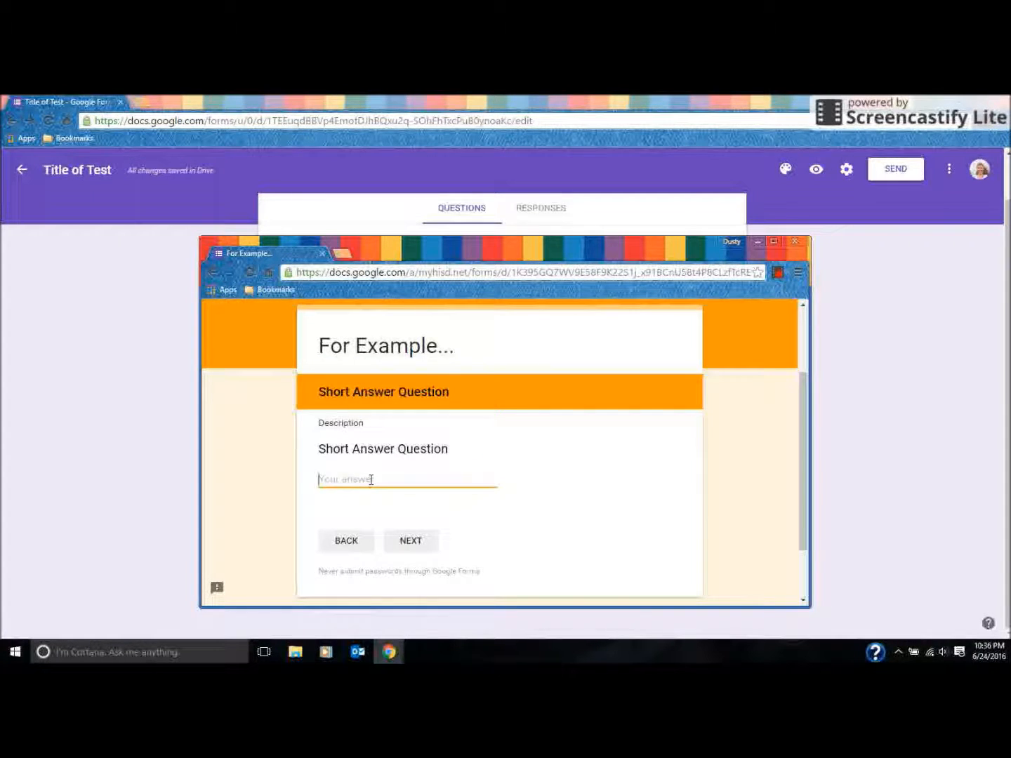
pyautogui.write('asjdfalsjdfh;asdf;alskjf;lkajsdf;lkjas;dflkjasdf;lkja')
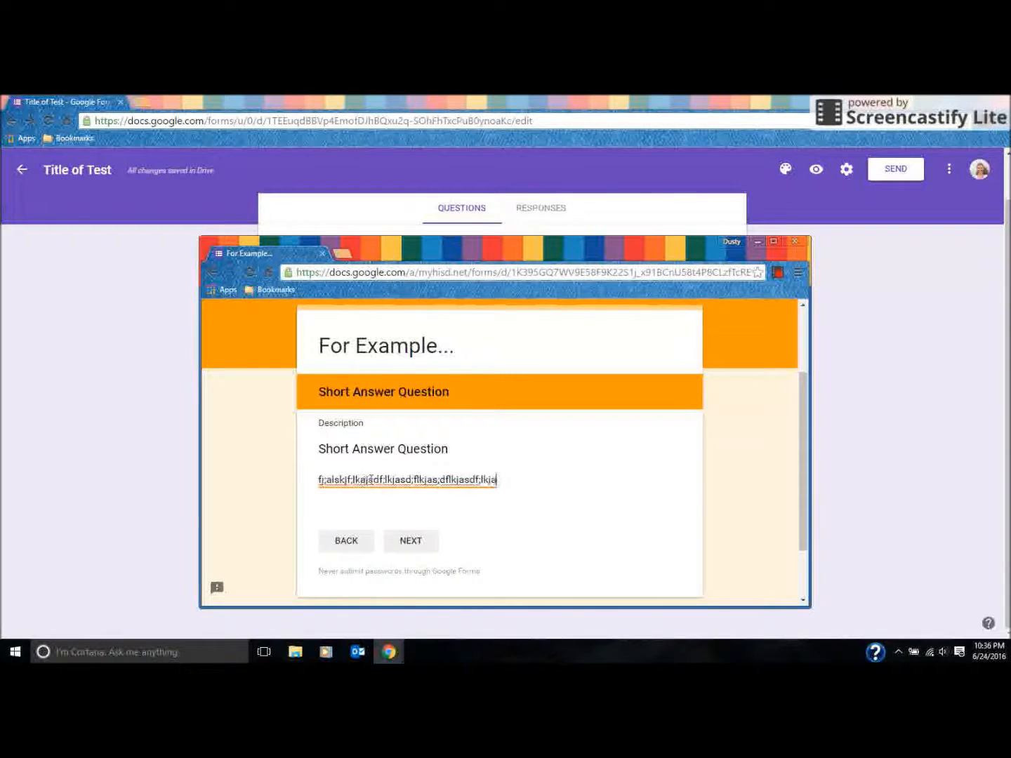
pyautogui.write('sdf;lkjasdf;lkj')
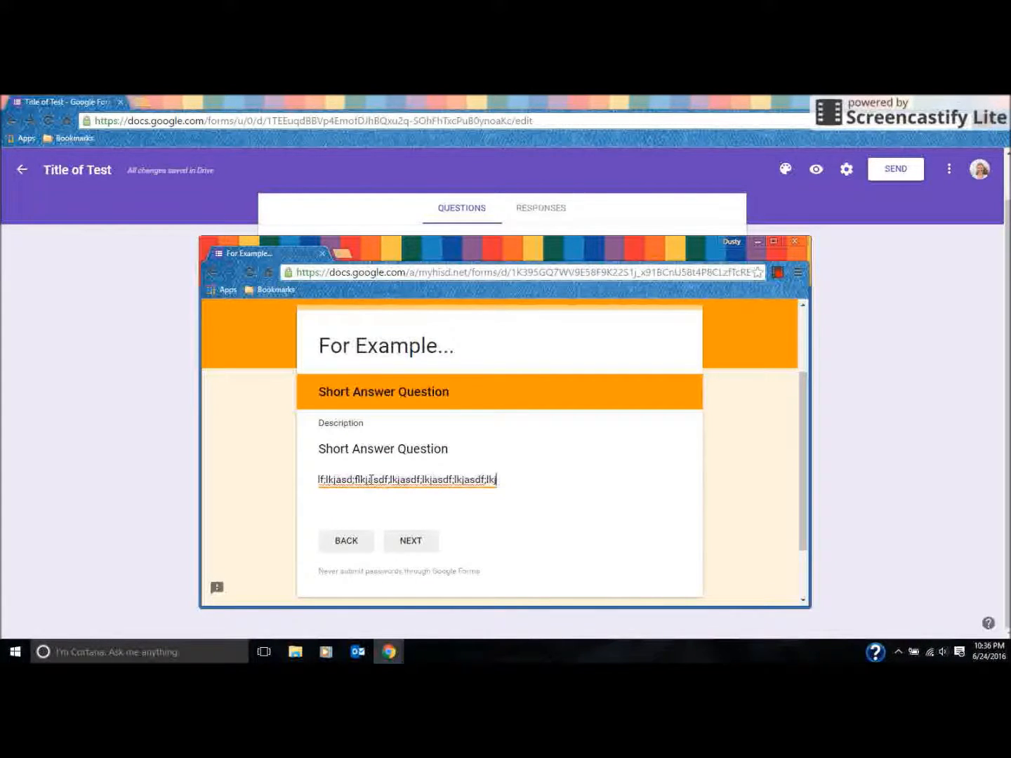
pyautogui.write('asd;flkjasdf;lkjasdf;lkjasdf;lkjasf;lkjasdf;lkjasdf;lk')
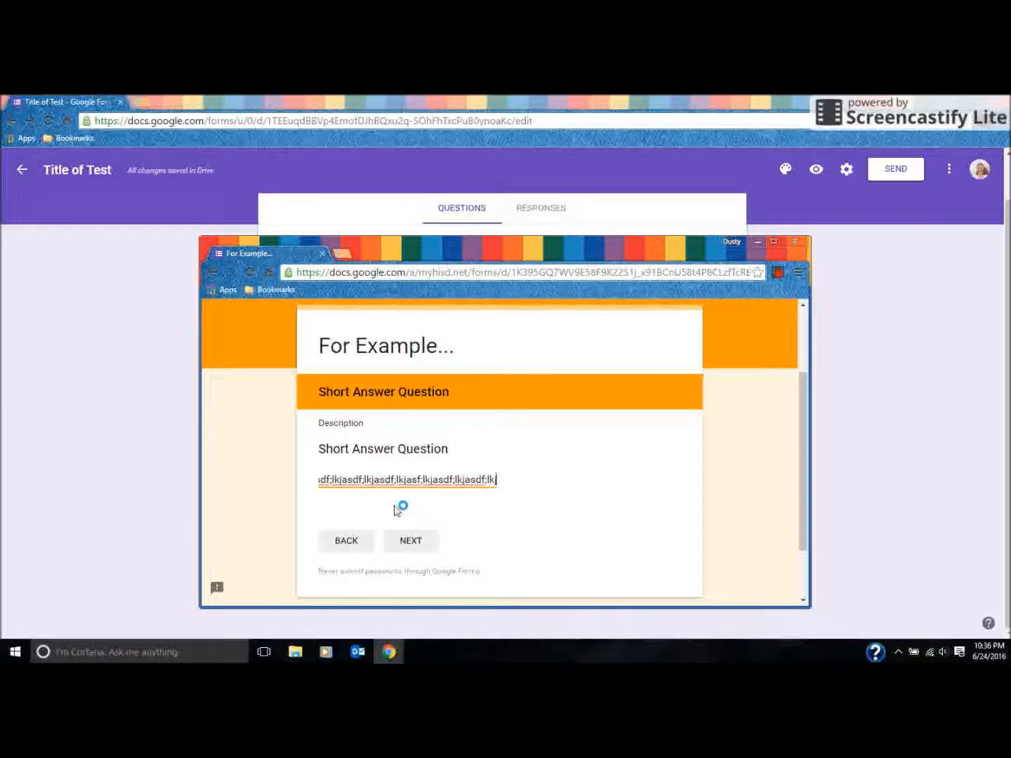
pyautogui.click(413, 97)
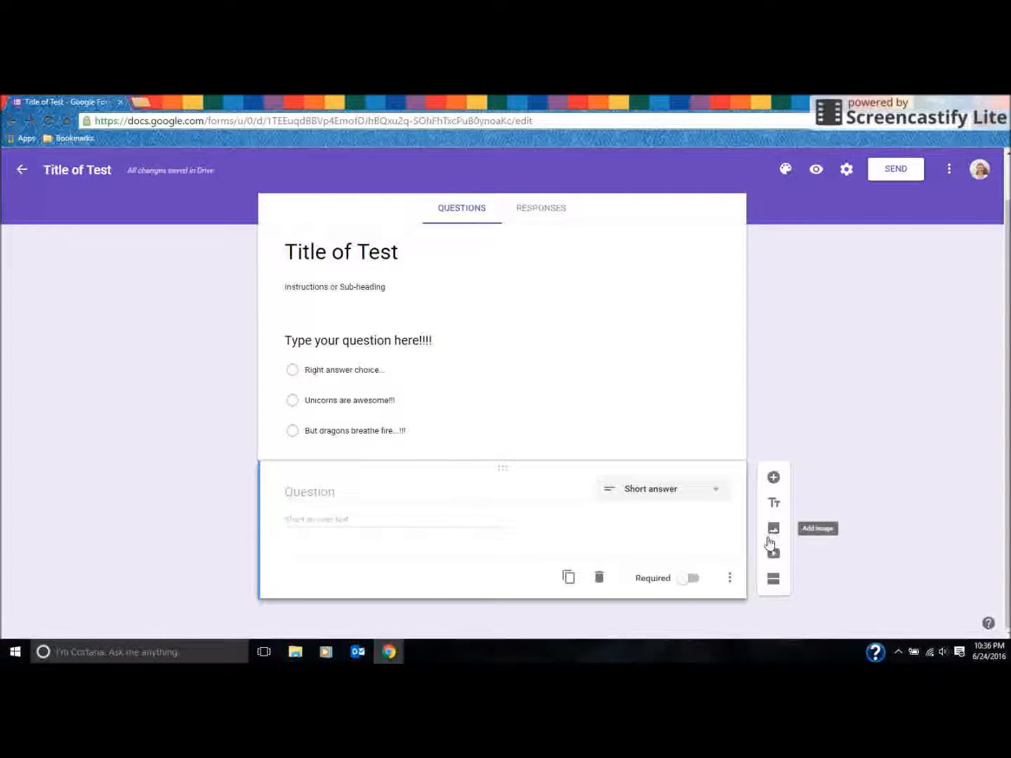
# Step: Add another question below the blank short answer question and make it a short answer question too
pyautogui.click(774, 479)
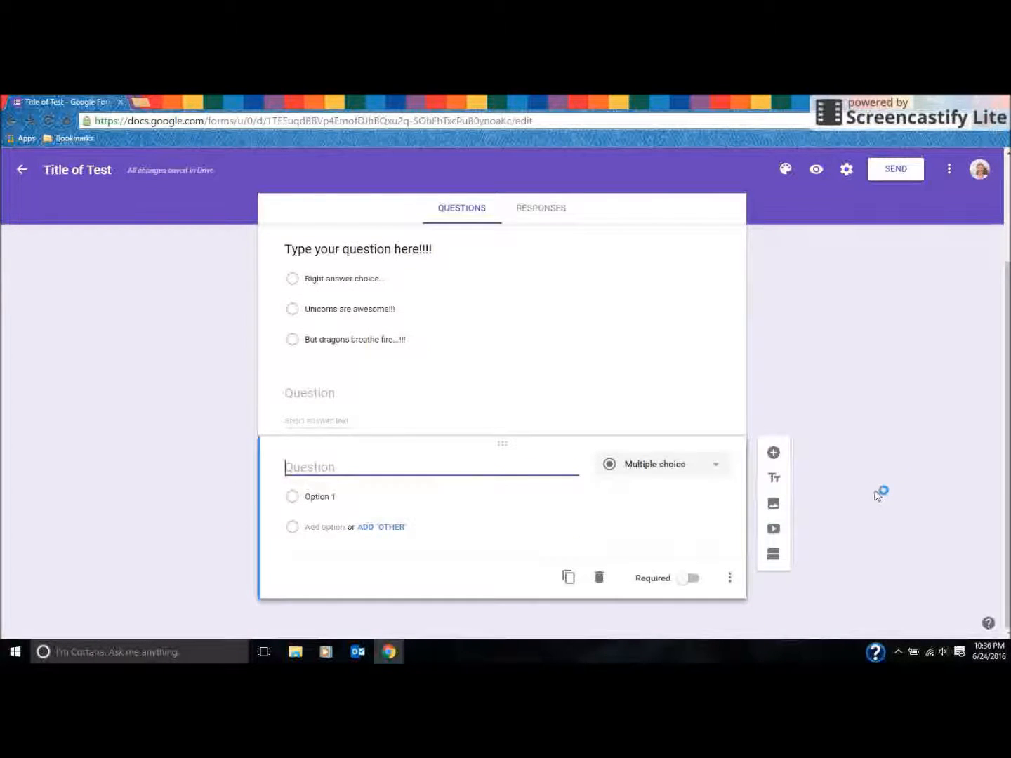
pyautogui.click(665, 473)
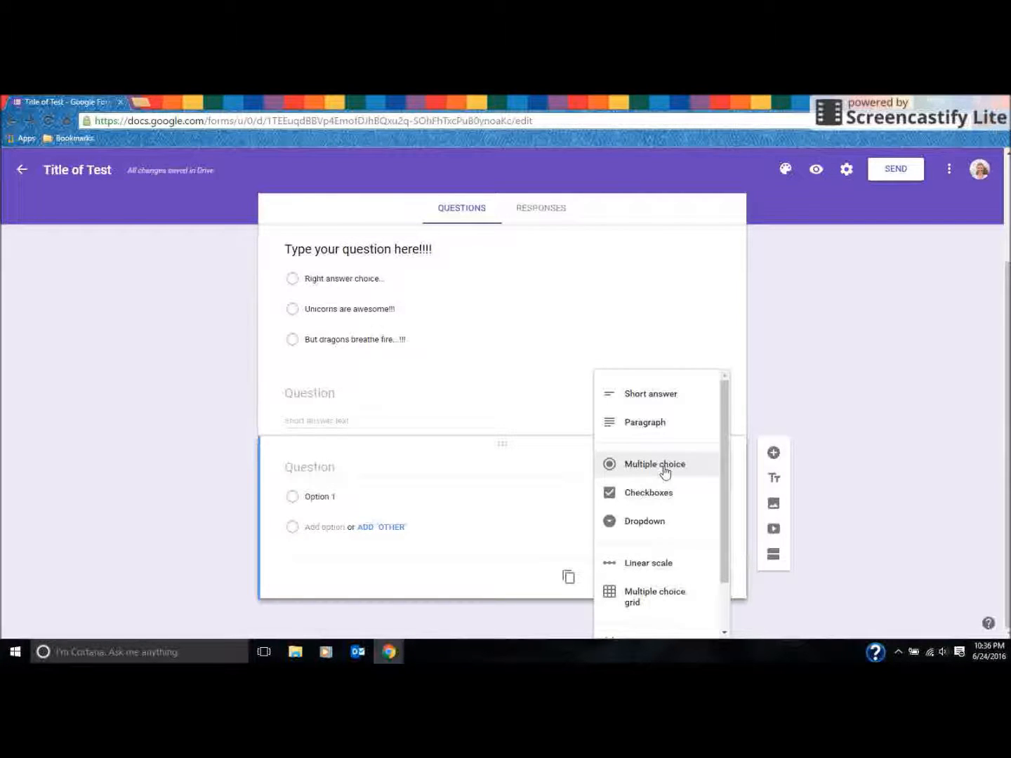
pyautogui.click(672, 395)
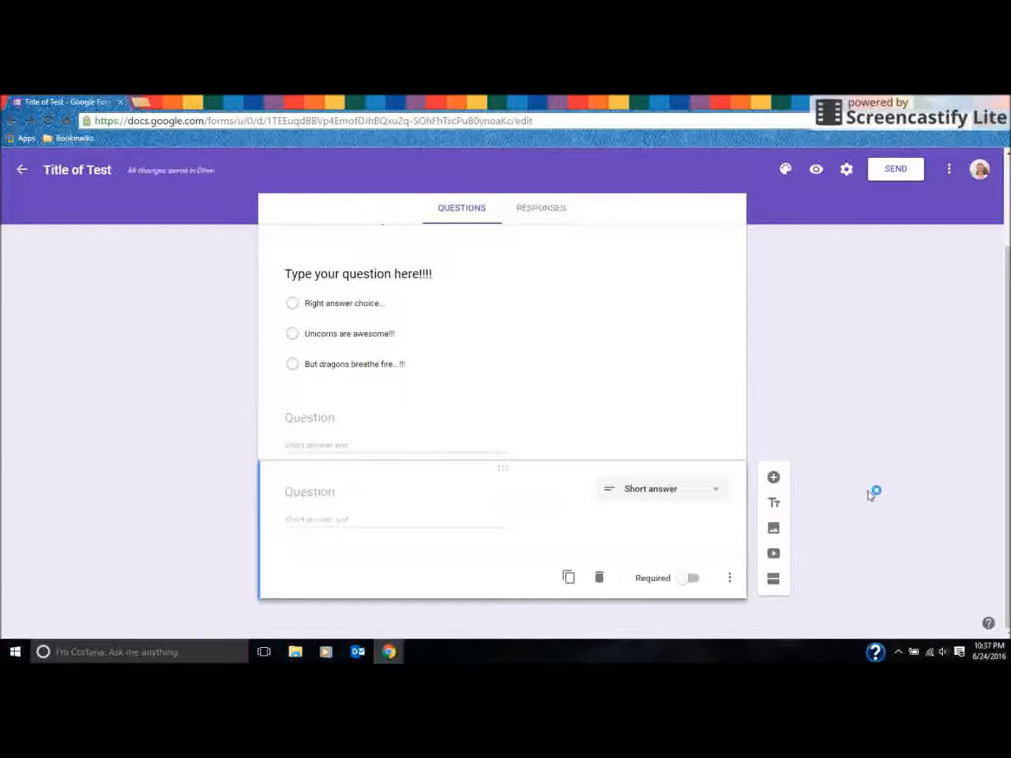
# Step: Enter "Type your question here!!! OR ask for the student's name!" as the text of the new short answer question
pyautogui.click(398, 494)
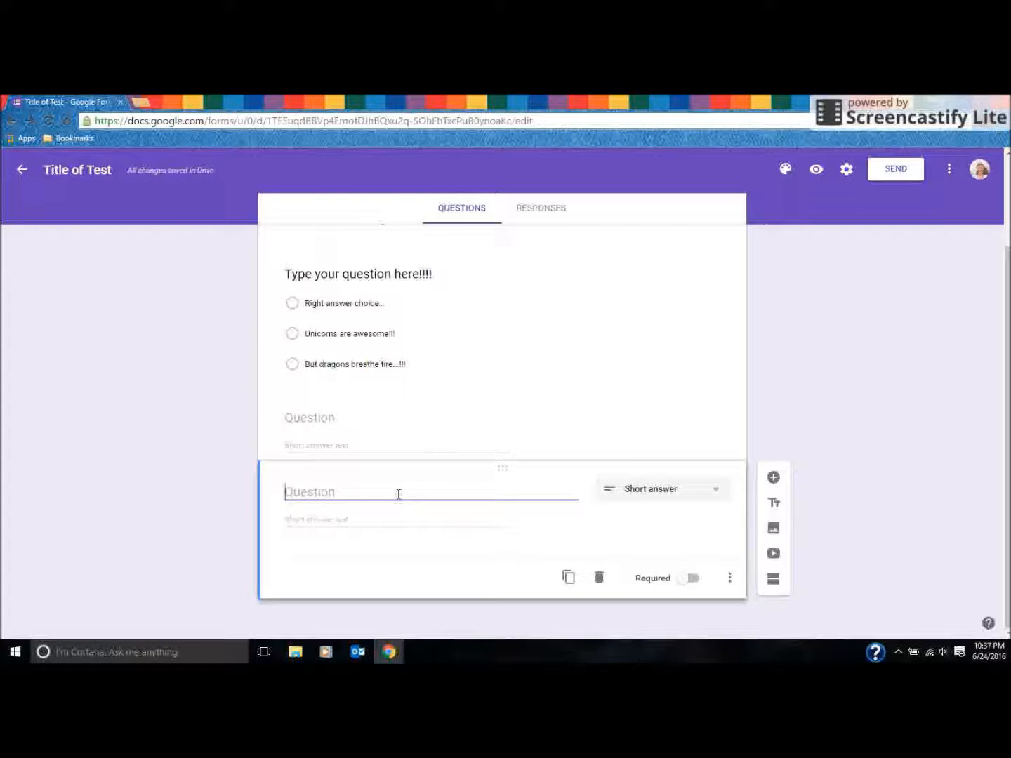
pyautogui.write('Type your question here!!! ')
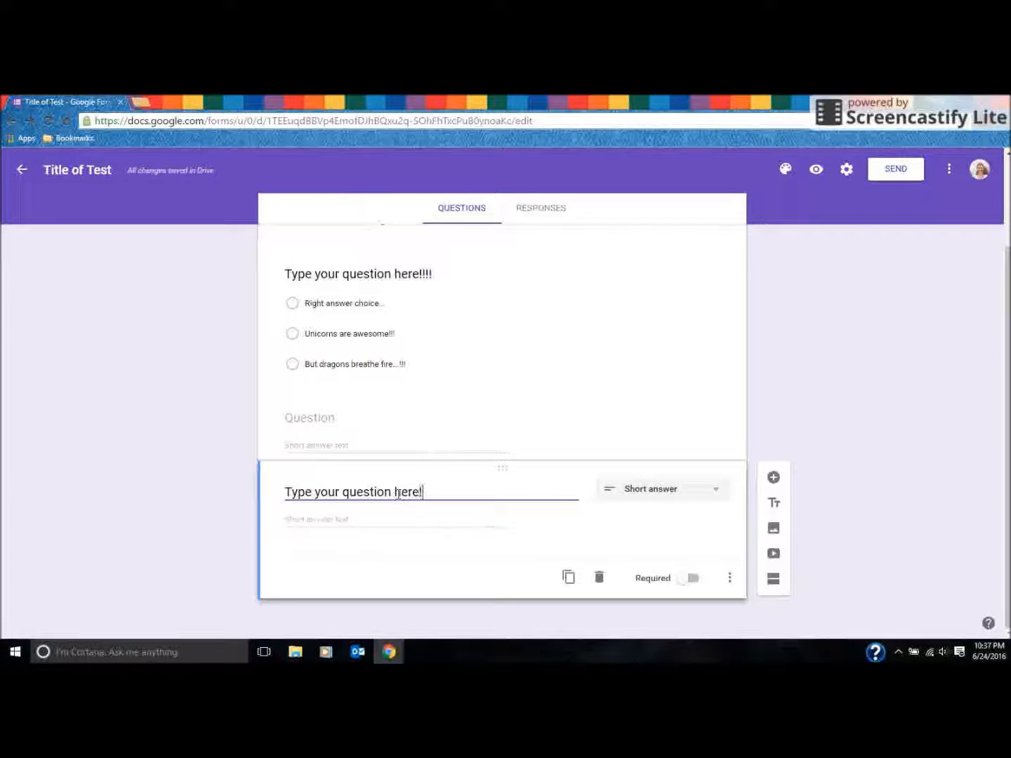
pyautogui.write(' OR ')
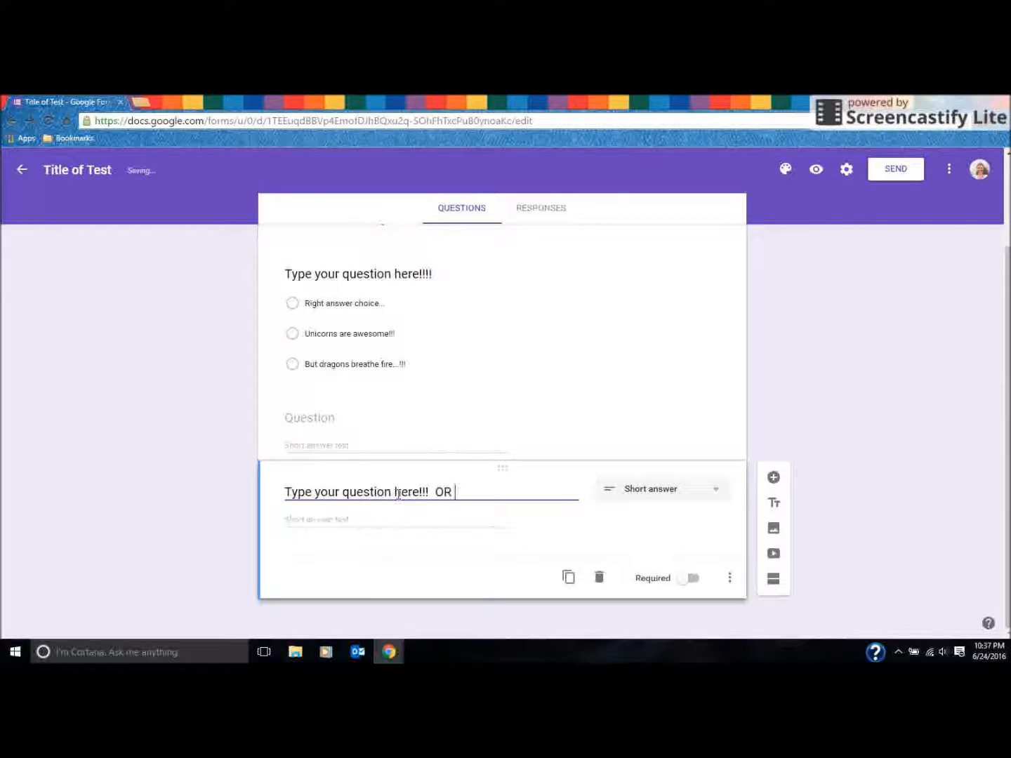
pyautogui.write('ask for the')
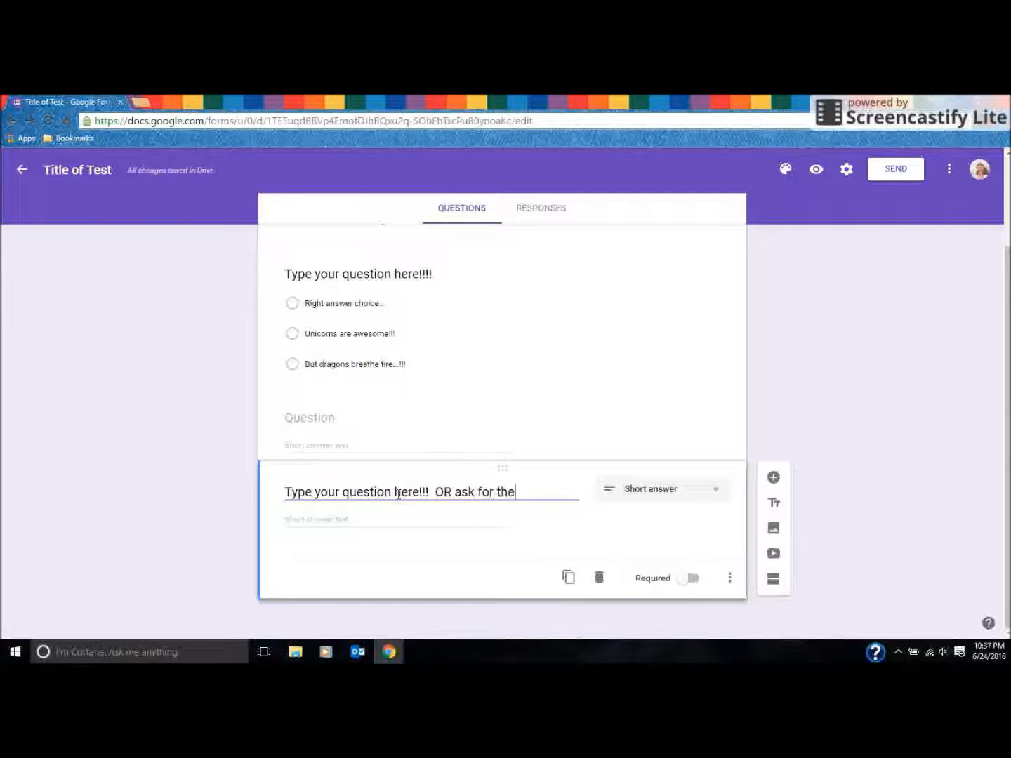
pyautogui.write(" student's name!")
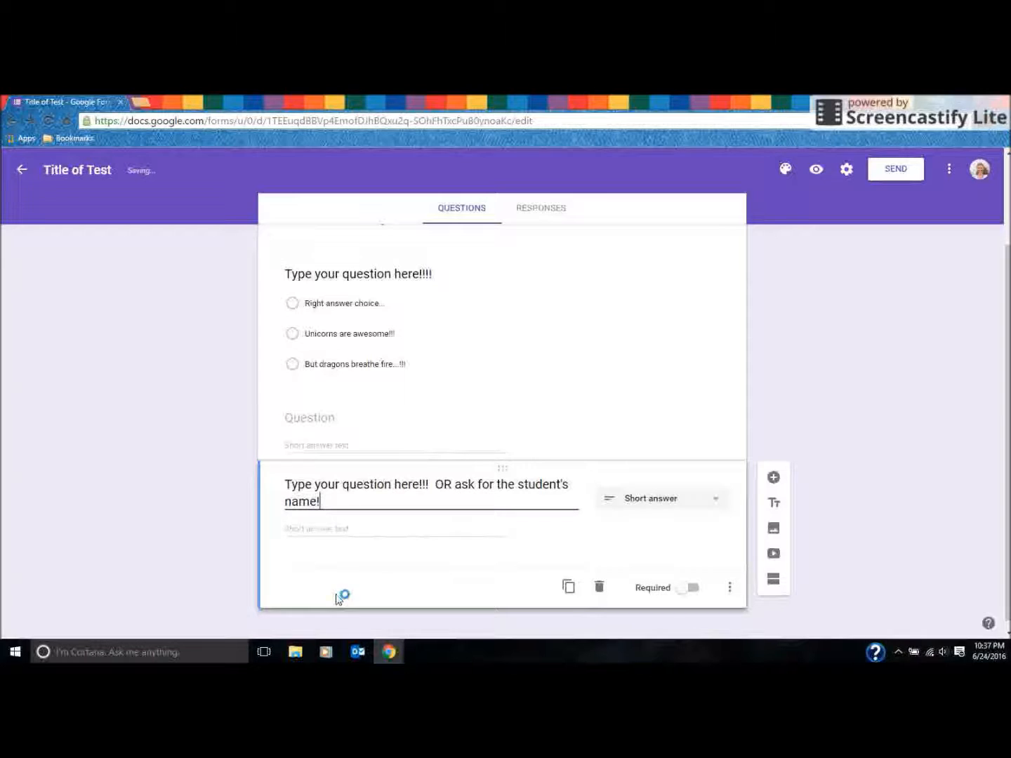
pyautogui.click(309, 536)
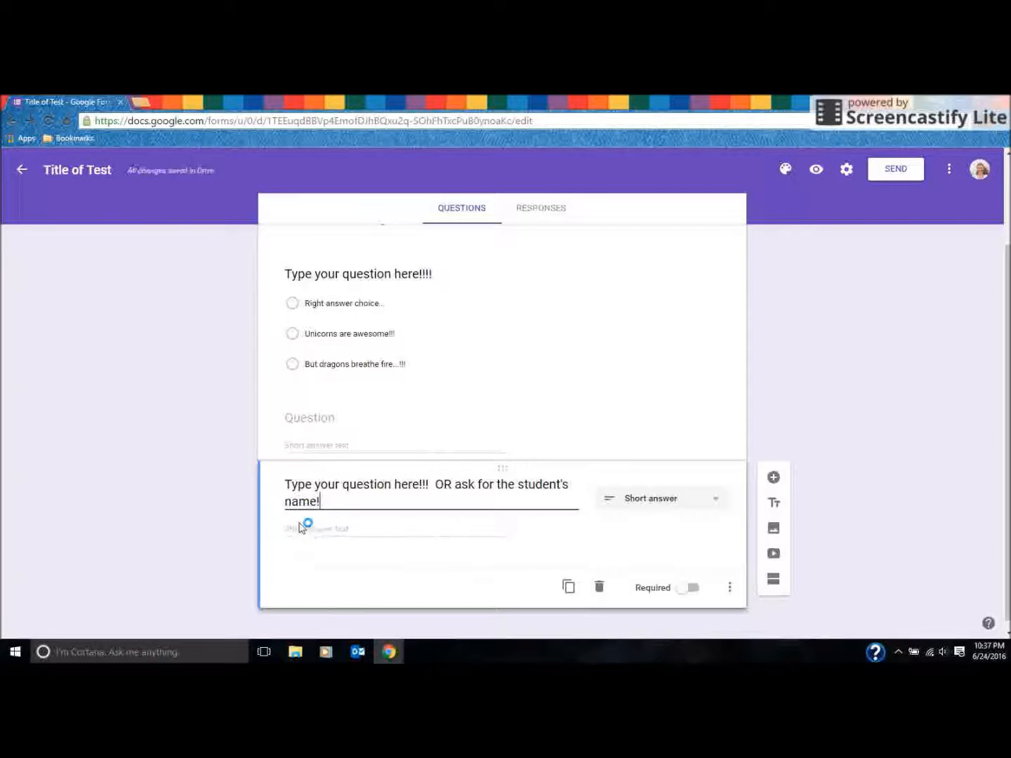
pyautogui.click(342, 542)
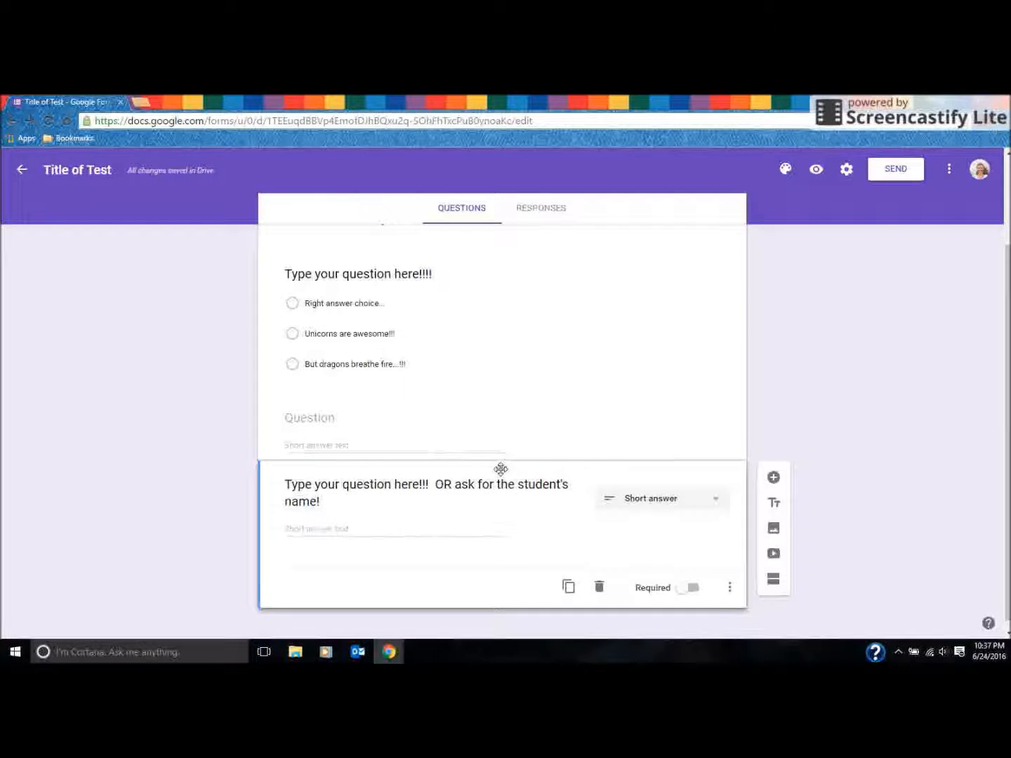
# Step: Move the student's name question above the multiple choice question, and delete the blank short answer question
pyautogui.moveTo(501, 469); pyautogui.dragTo(503, 247)
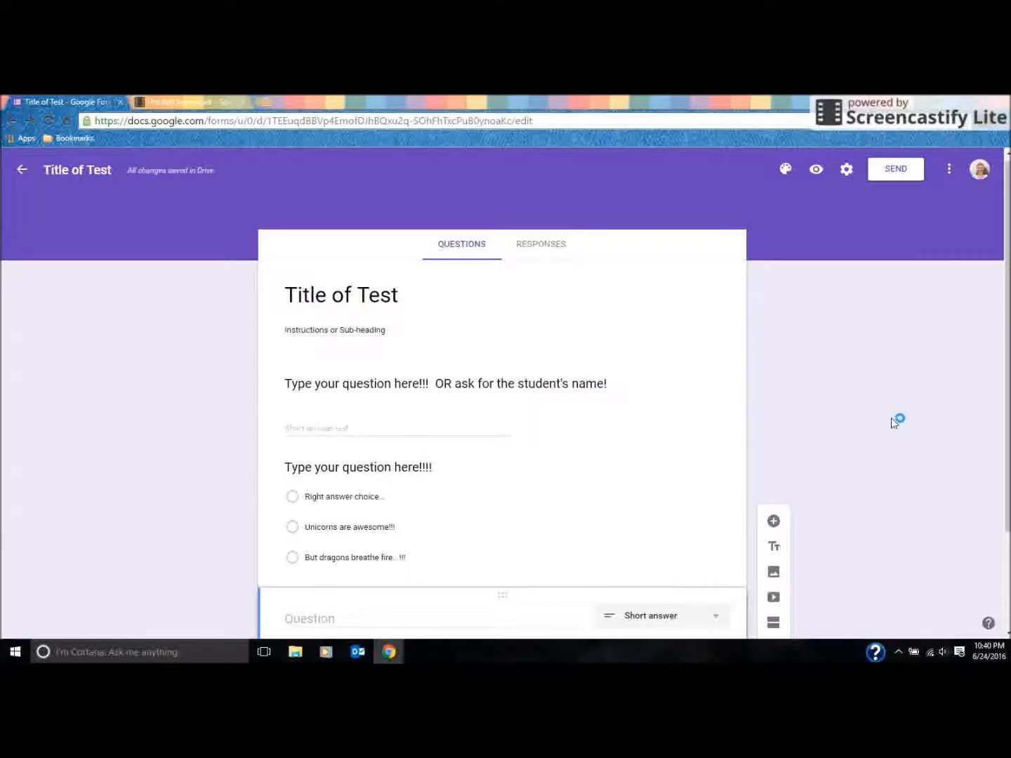
pyautogui.scroll(-2, 893, 423)
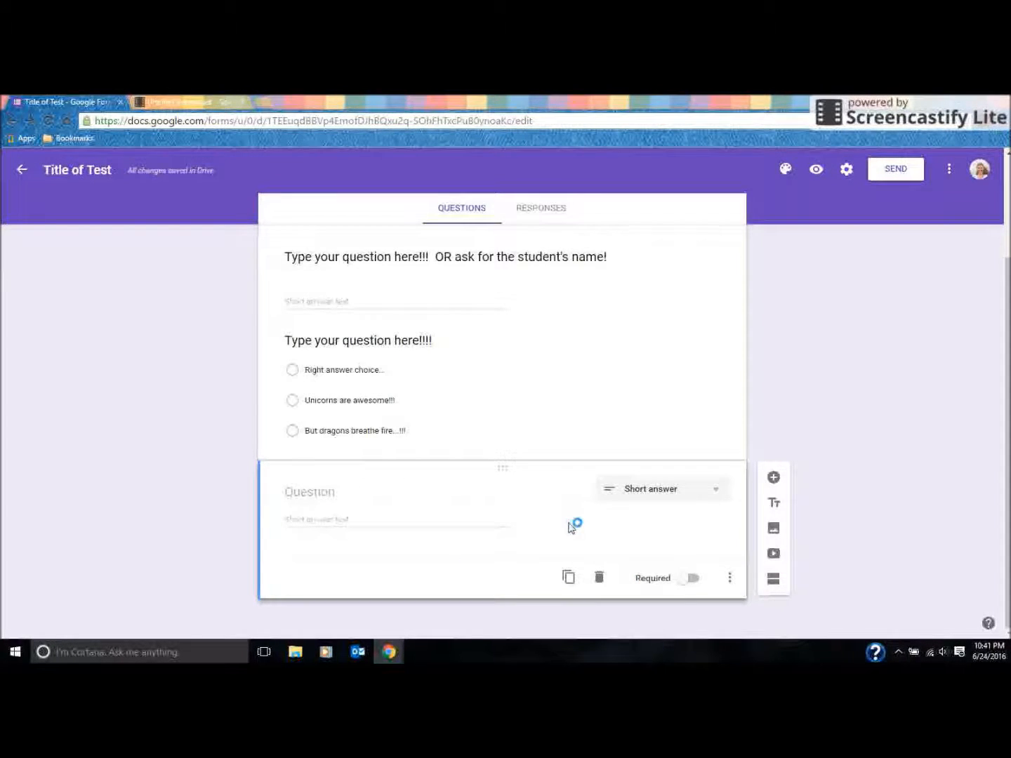
pyautogui.click(599, 578)
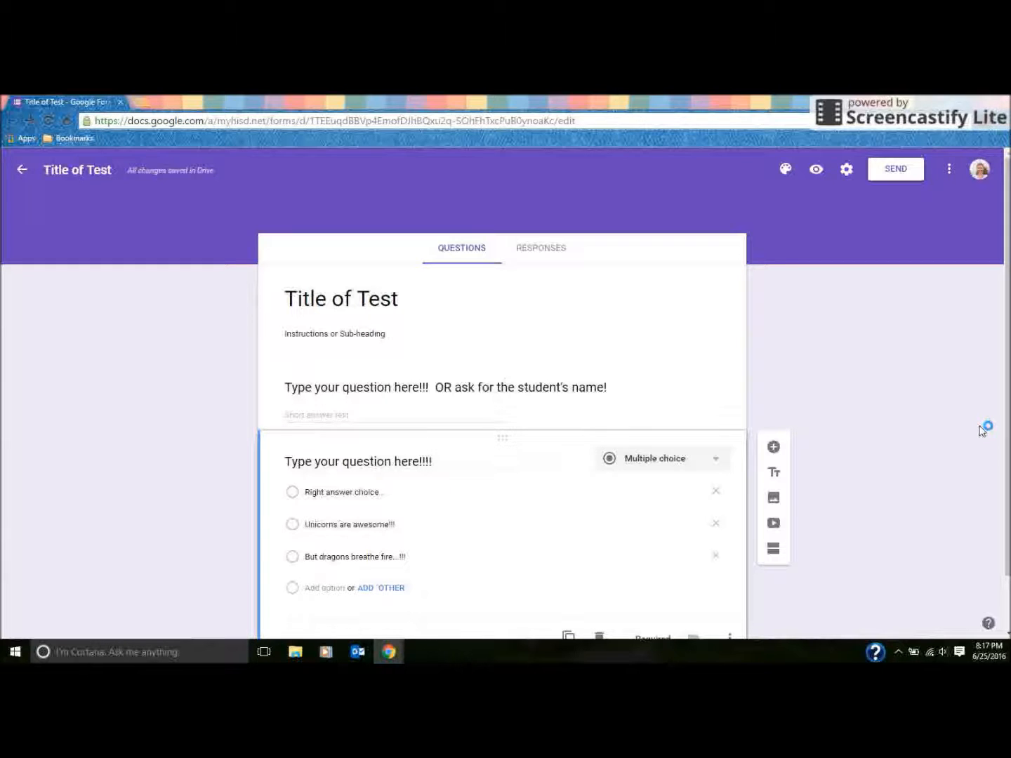
# Step: Add a new question after the multiple choice question and set its type to Paragraph
pyautogui.click(774, 449)
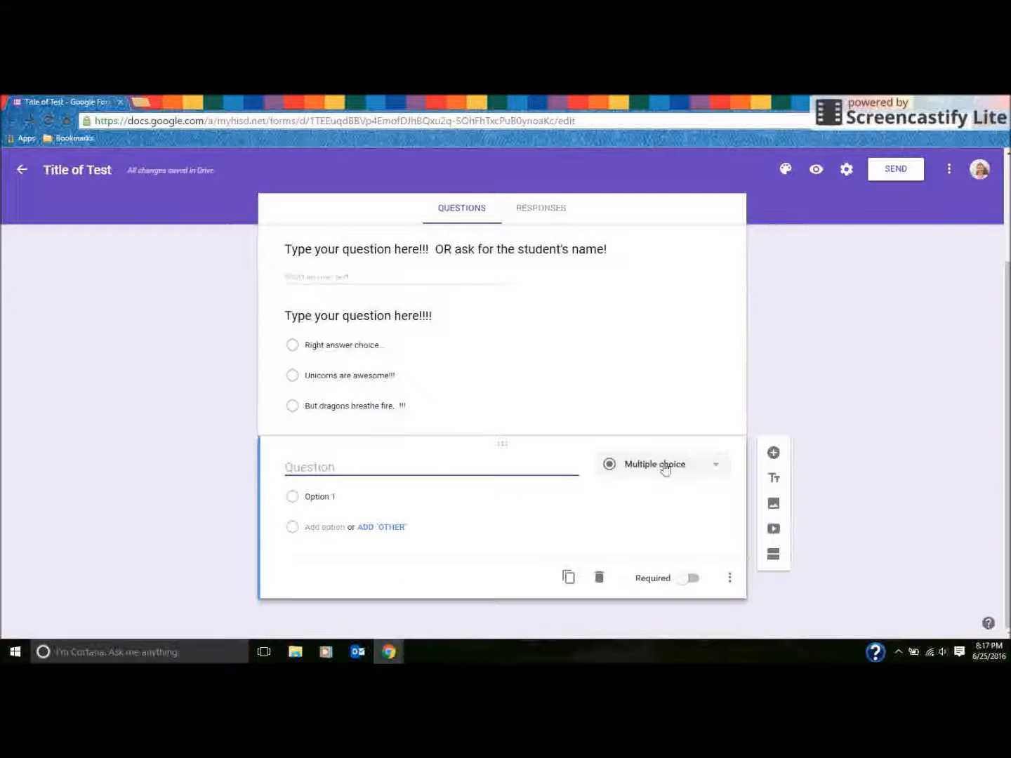
pyautogui.click(665, 469)
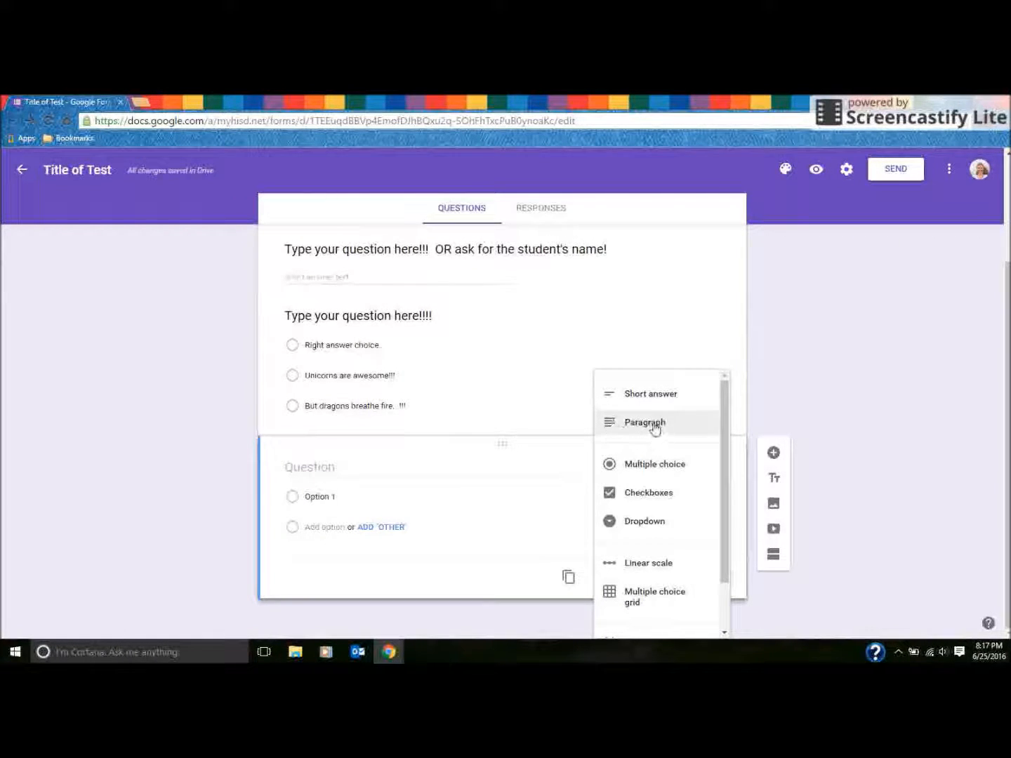
pyautogui.click(654, 429)
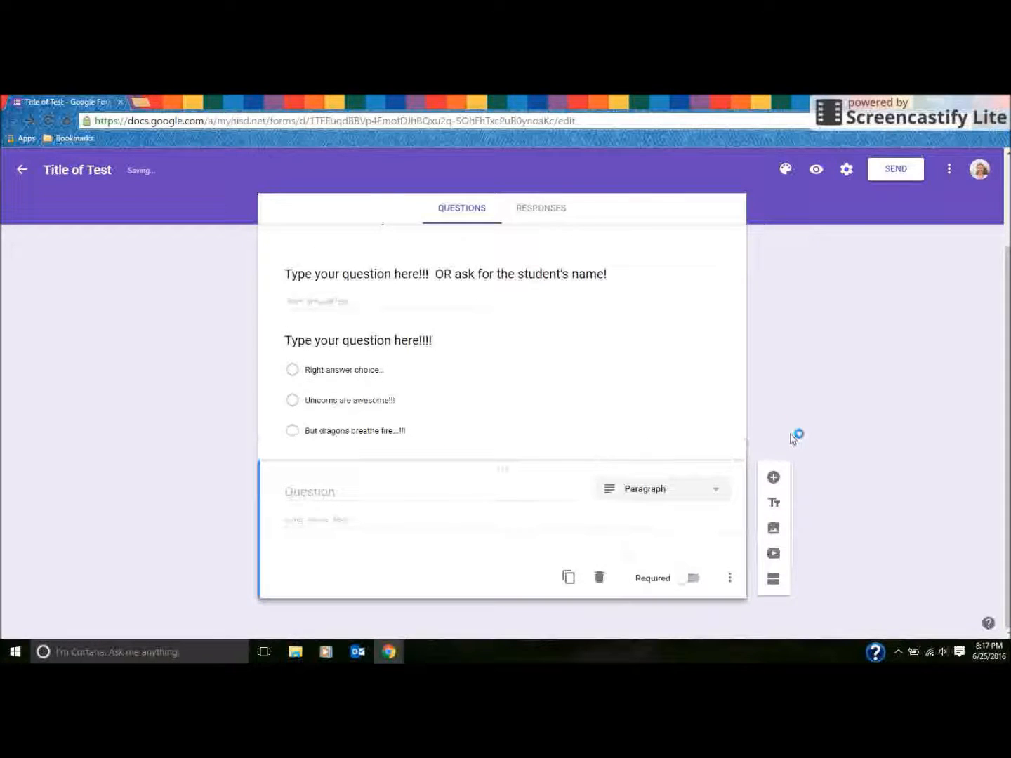
# Step: Switch to the "For Example..." form, test its paragraph question with several lines of random characters, and return to the form editor
pyautogui.hotkey('alt', 'Tab')
pyautogui.hotkey('alt', 'Tab')
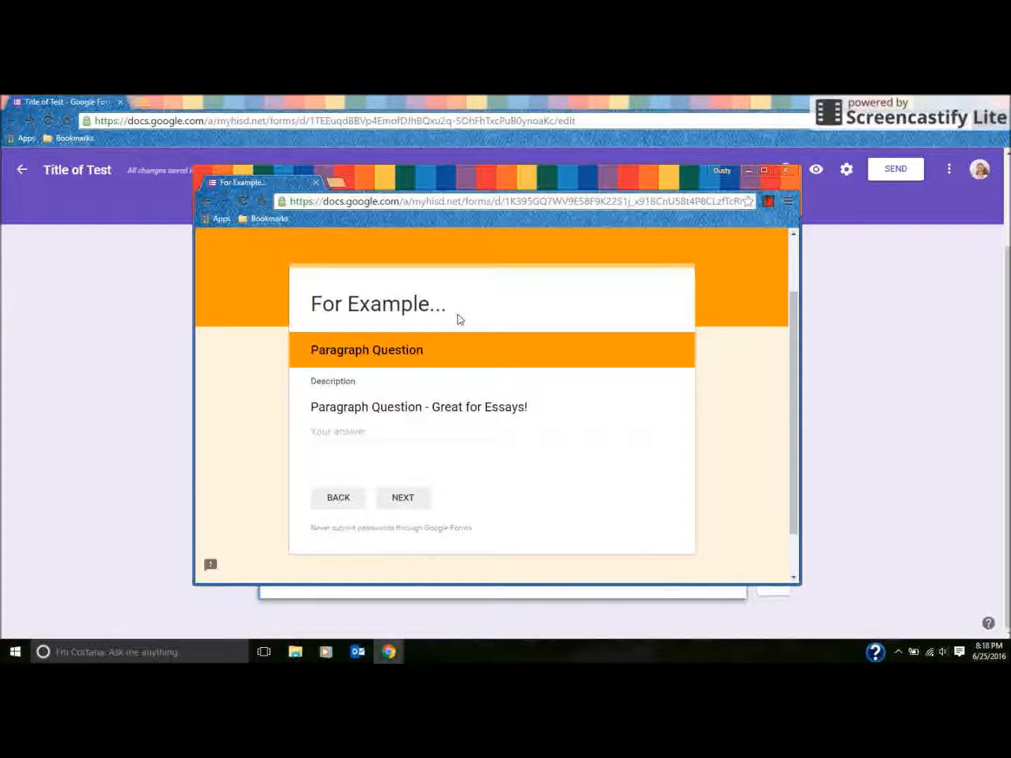
pyautogui.click(407, 436)
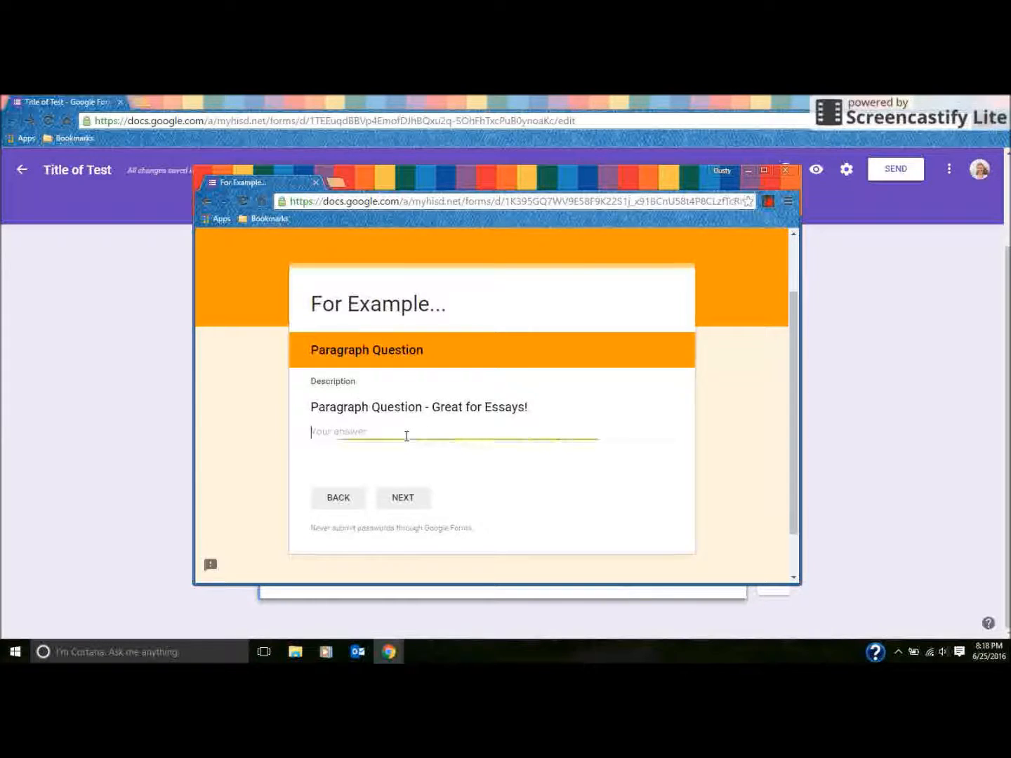
pyautogui.write('asfd;lkajsdfp8qwj4;lkand')
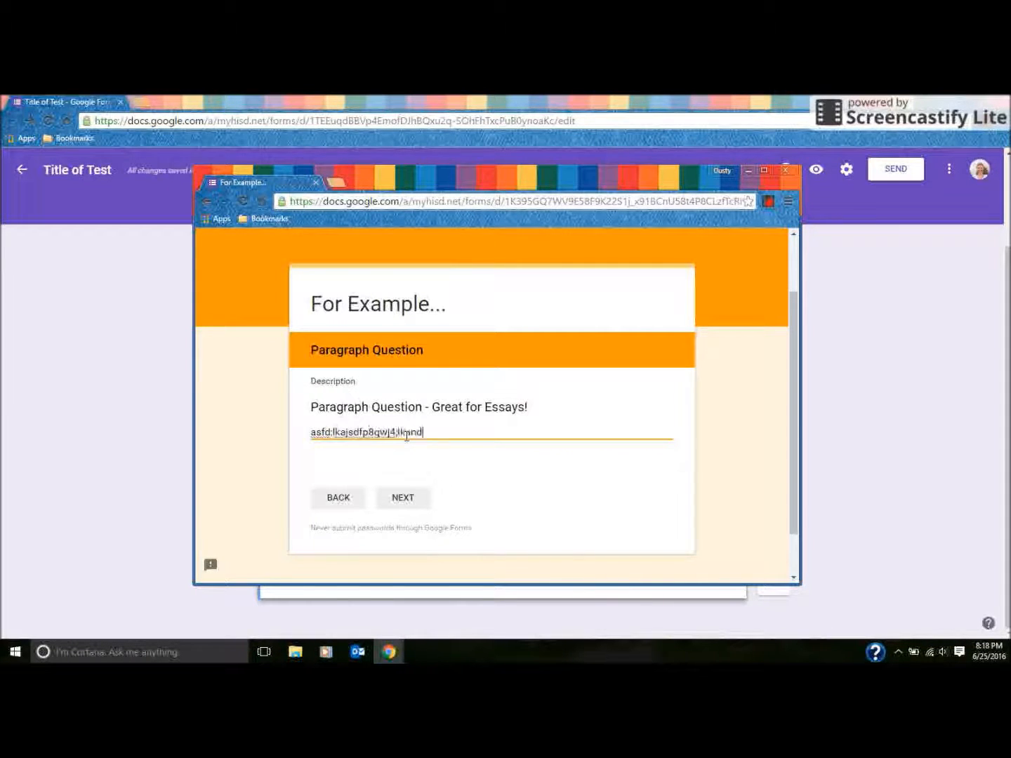
pyautogui.write('f09ausjd;lfkasdf;ojkas df;amjf;lkajdsf;kjasdf;kjasdf')
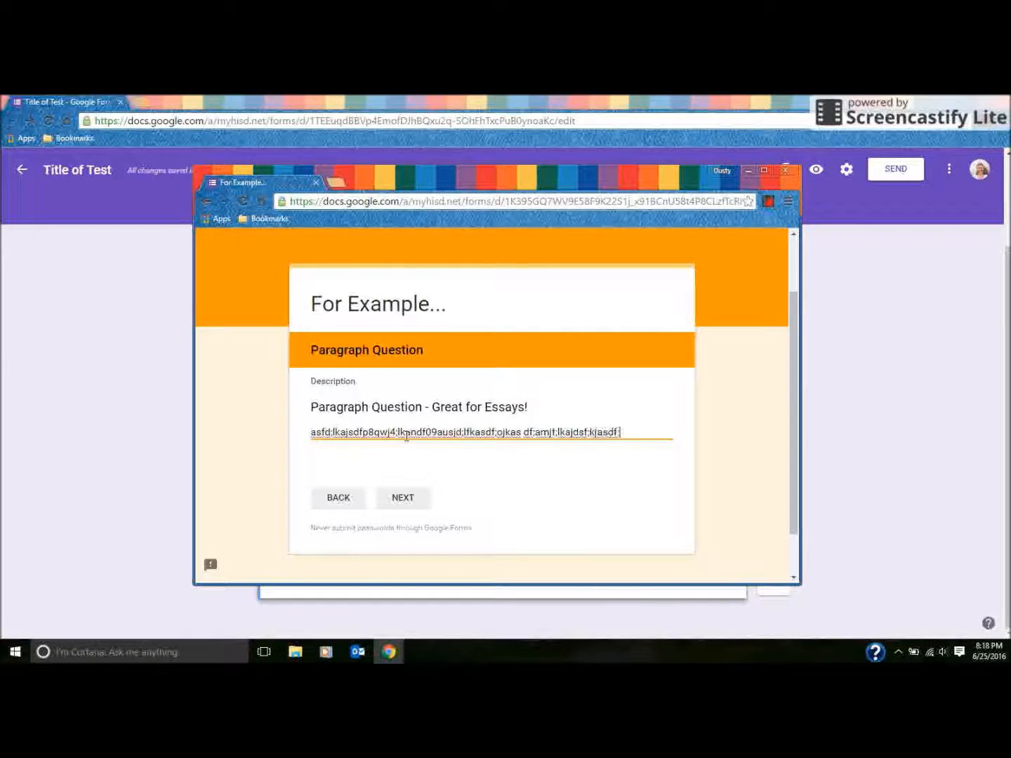
pyautogui.press('Return')
pyautogui.write('asfd;alksjdf;laksjdf;alsdufe')
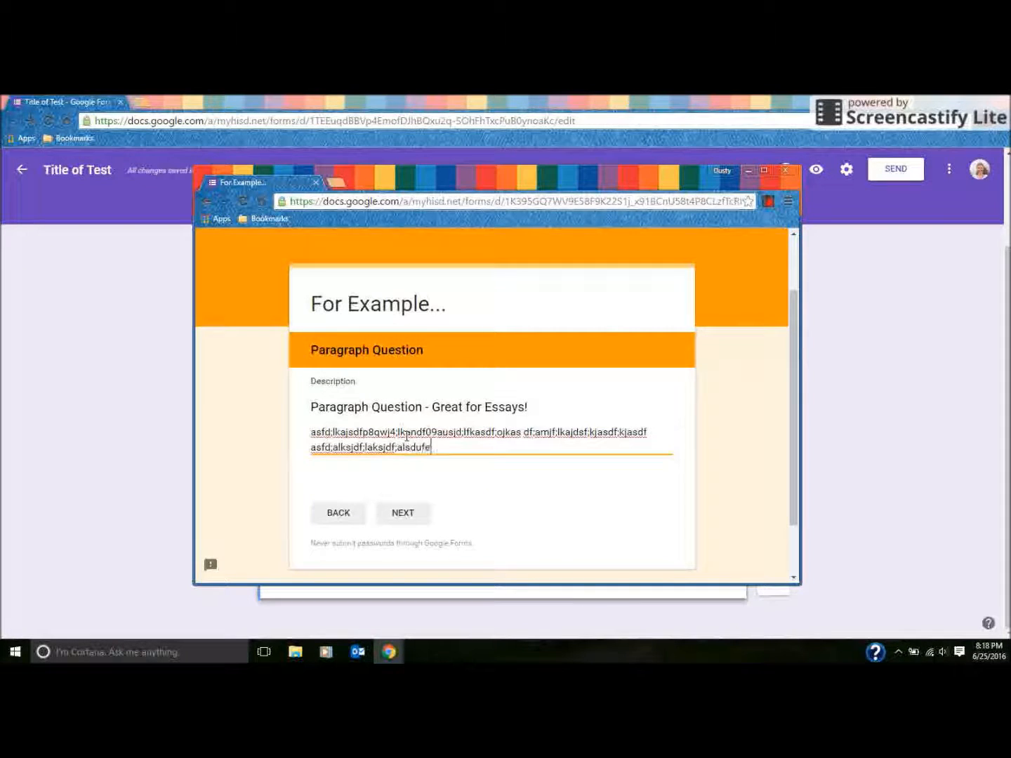
pyautogui.write('ijnk;lqdjf;askjdf;alksdfj;alksjdf ;al a;slfk ')
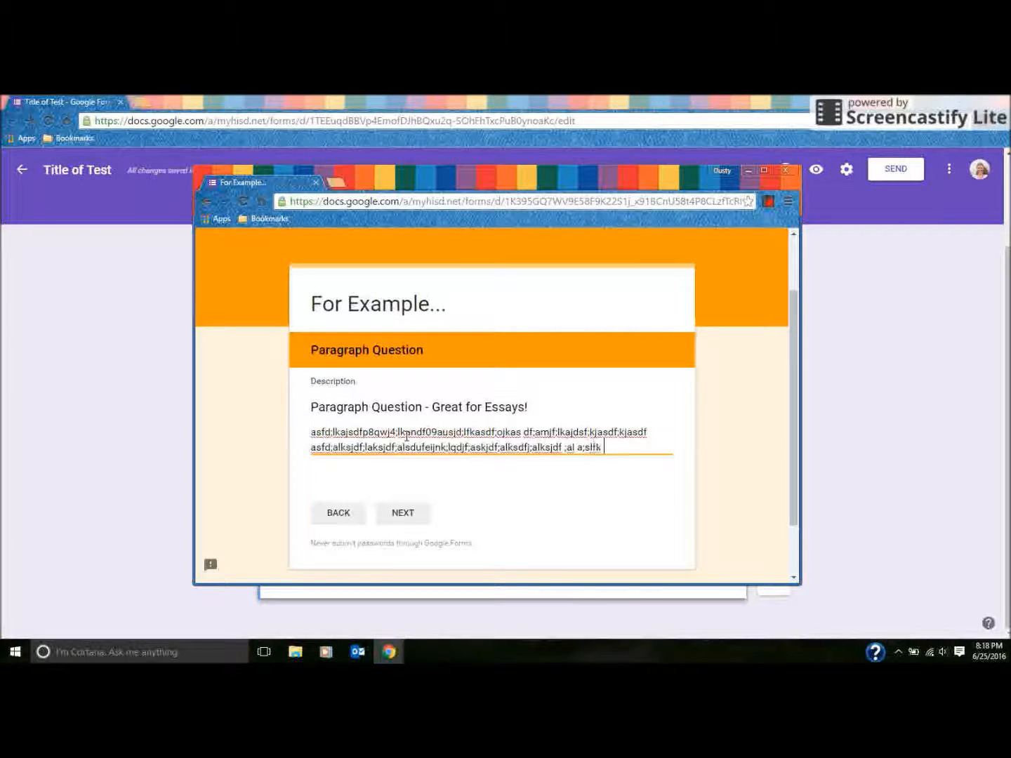
pyautogui.write('a;sdlkf a;lksdjaf;slkjdf ;alks f ff')
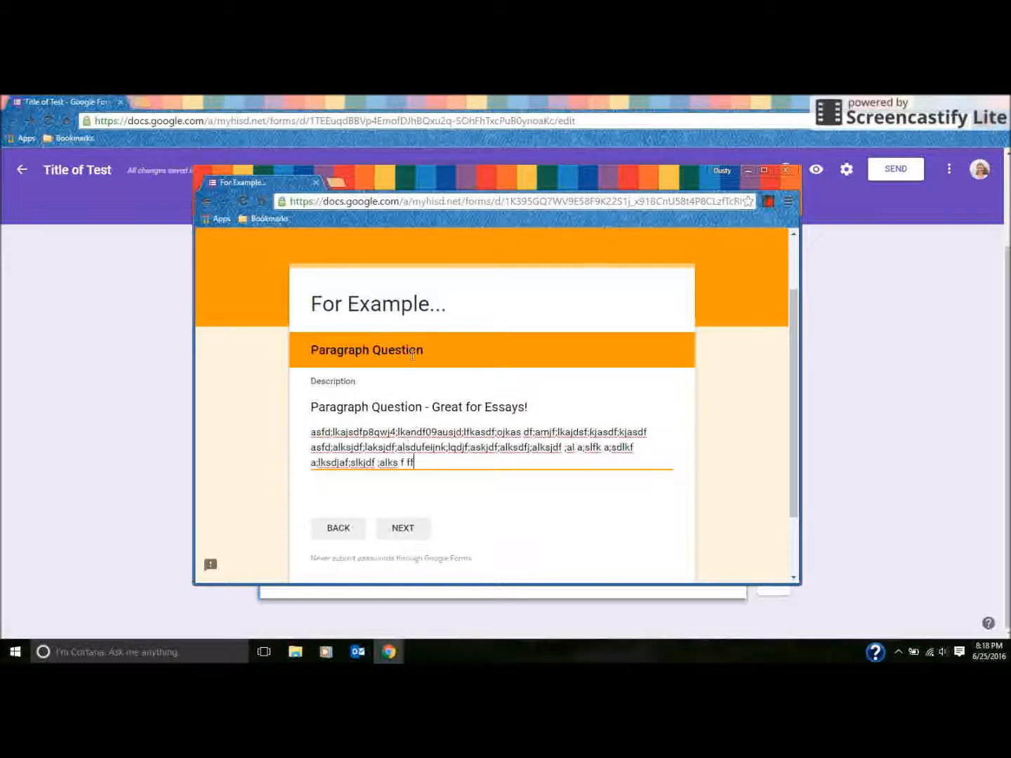
pyautogui.click(325, 99)
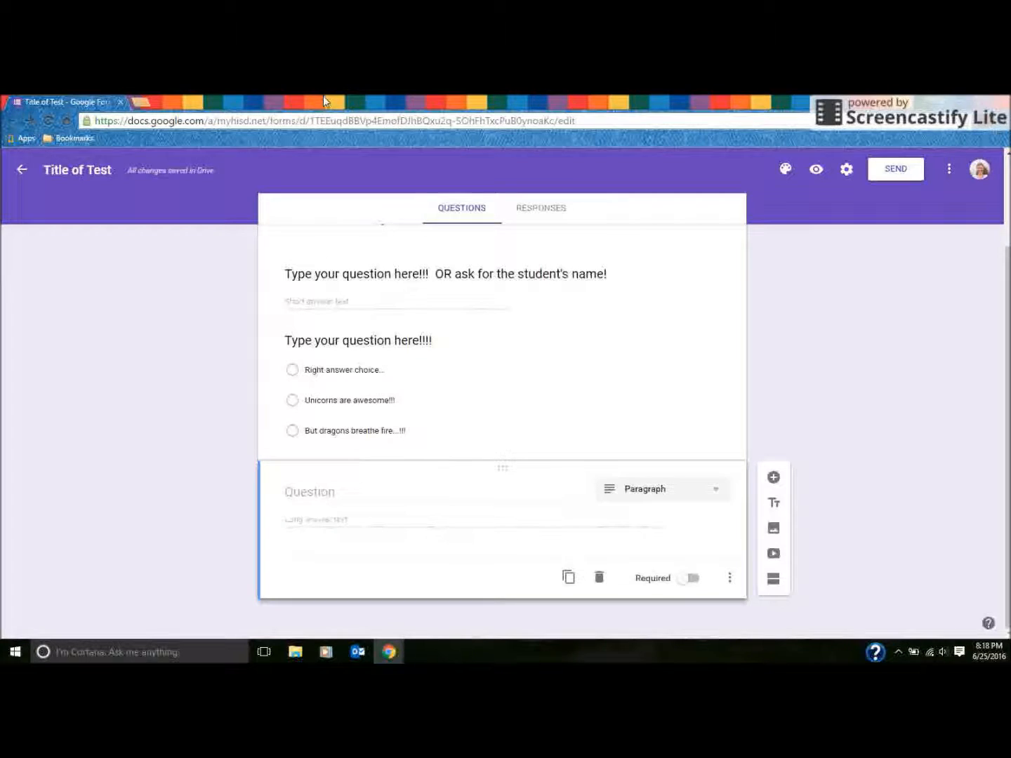
# Step: Enter "Type your open-ended or essay question here!" as the text of the paragraph question
pyautogui.click(307, 493)
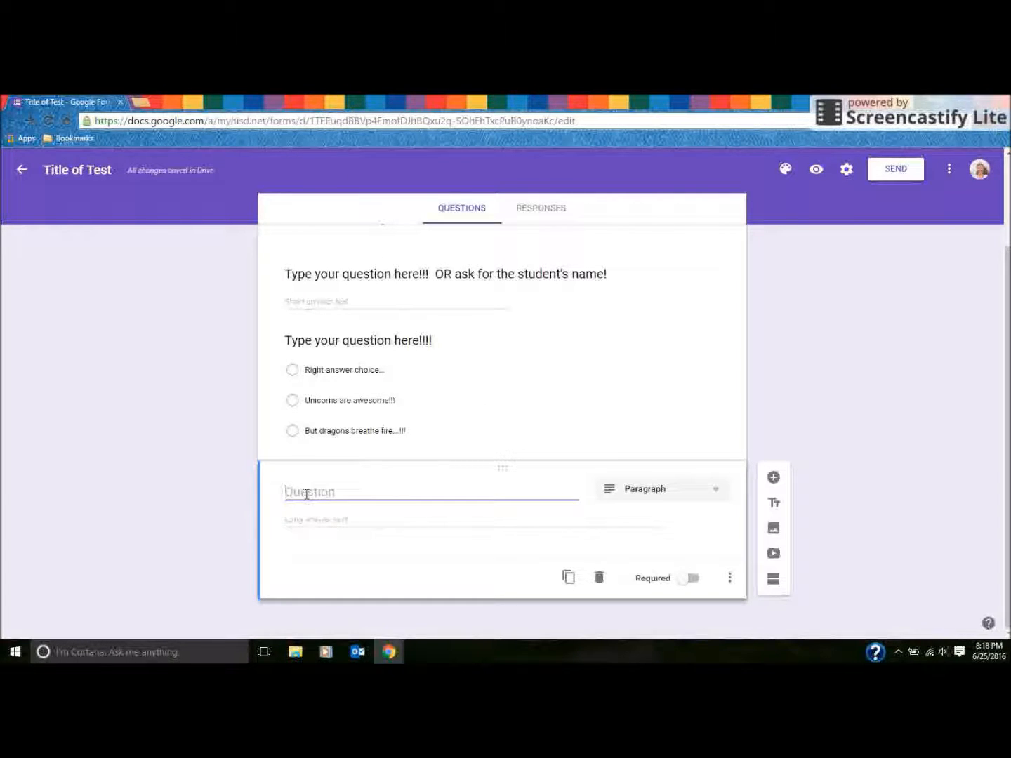
pyautogui.write('Type yo')
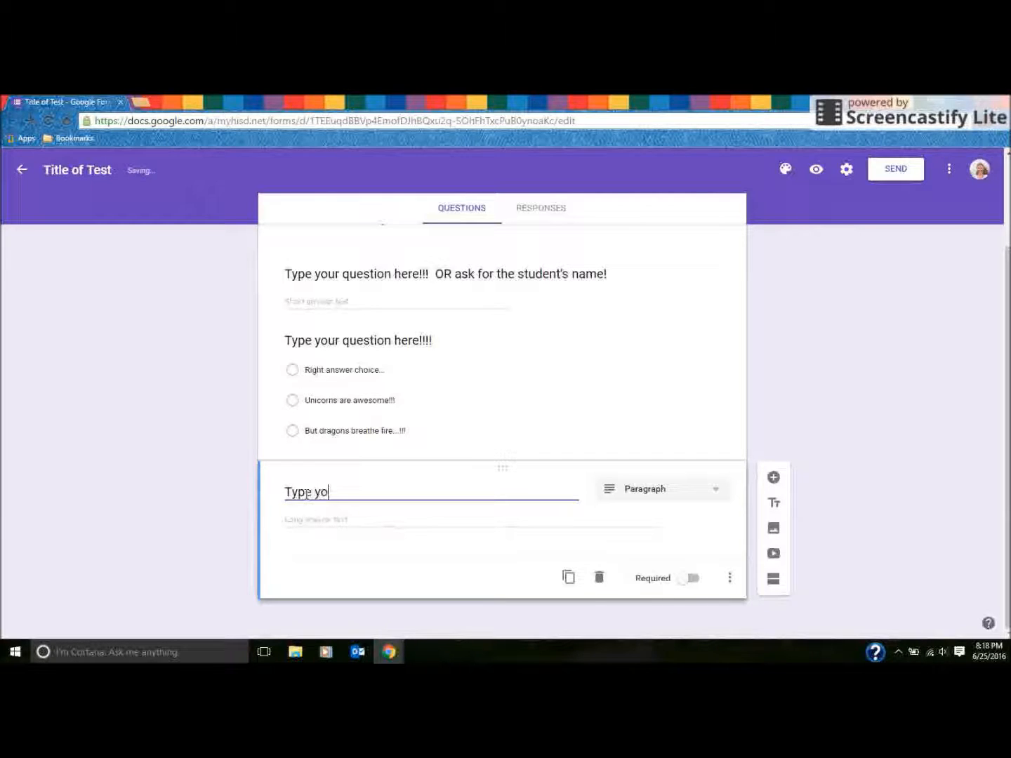
pyautogui.write('ur open-ended or')
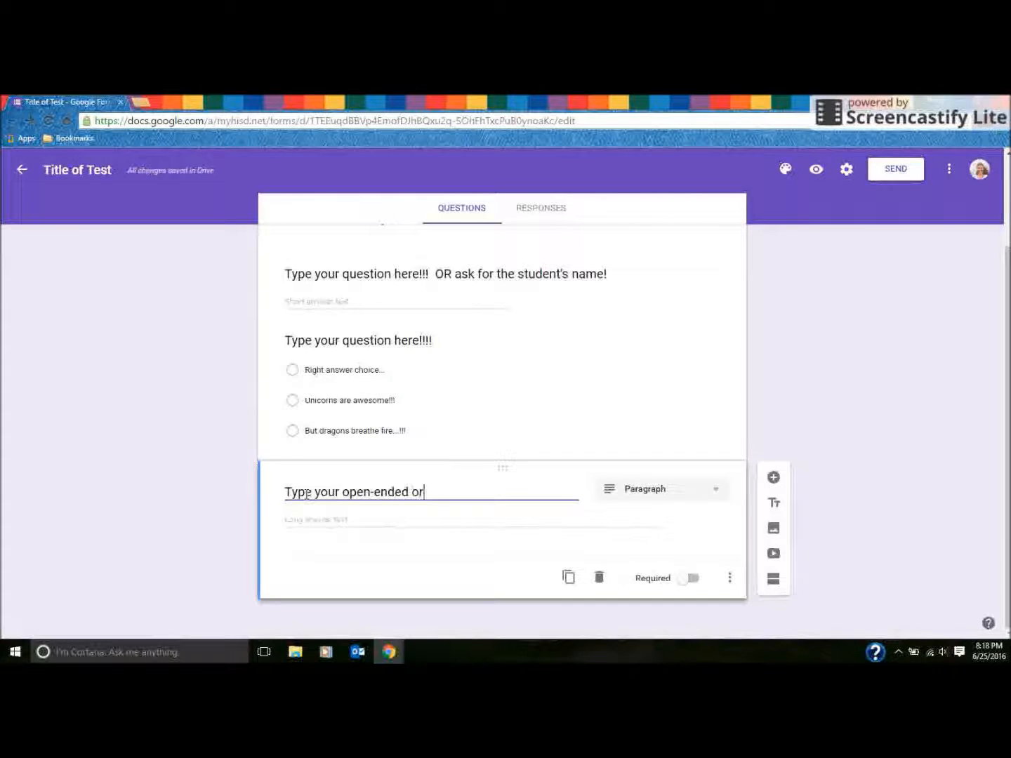
pyautogui.write(' essay question here!')
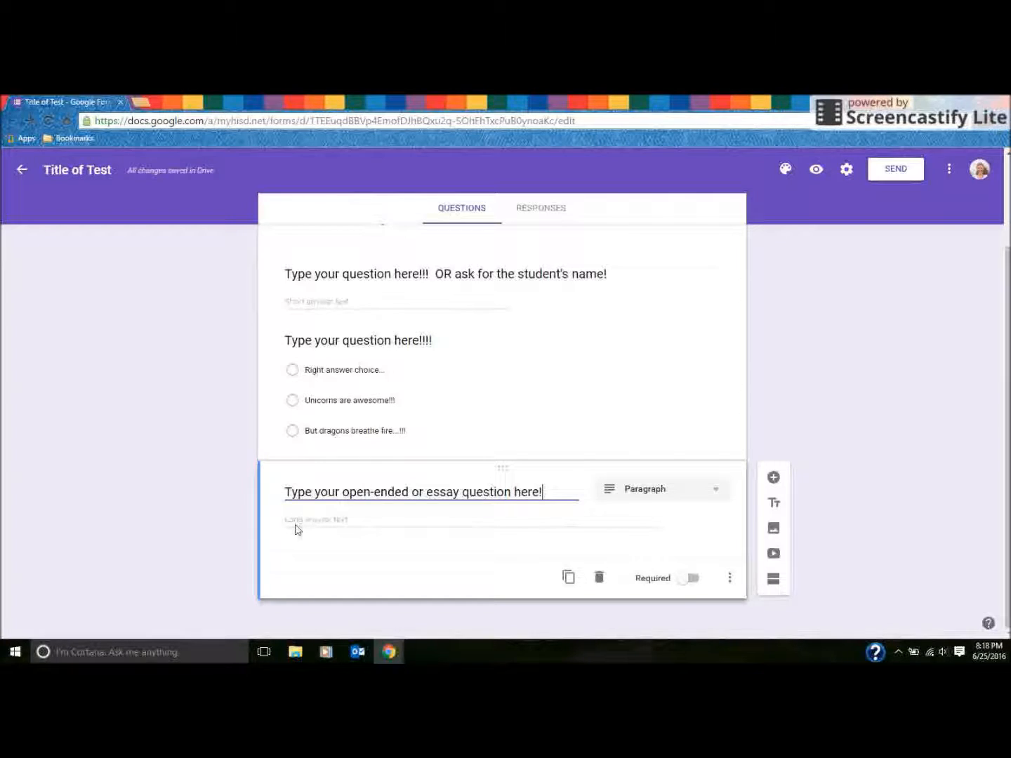
pyautogui.click(302, 525)
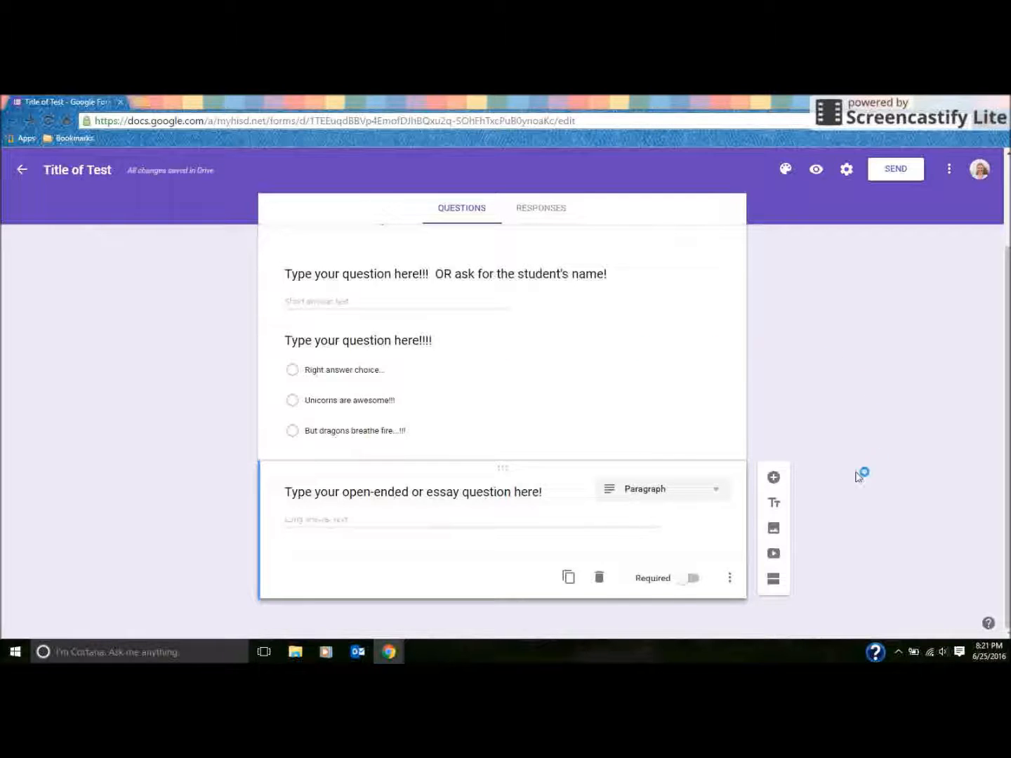
# Step: Add a new question after the essay question and look through the available question types
pyautogui.click(775, 481)
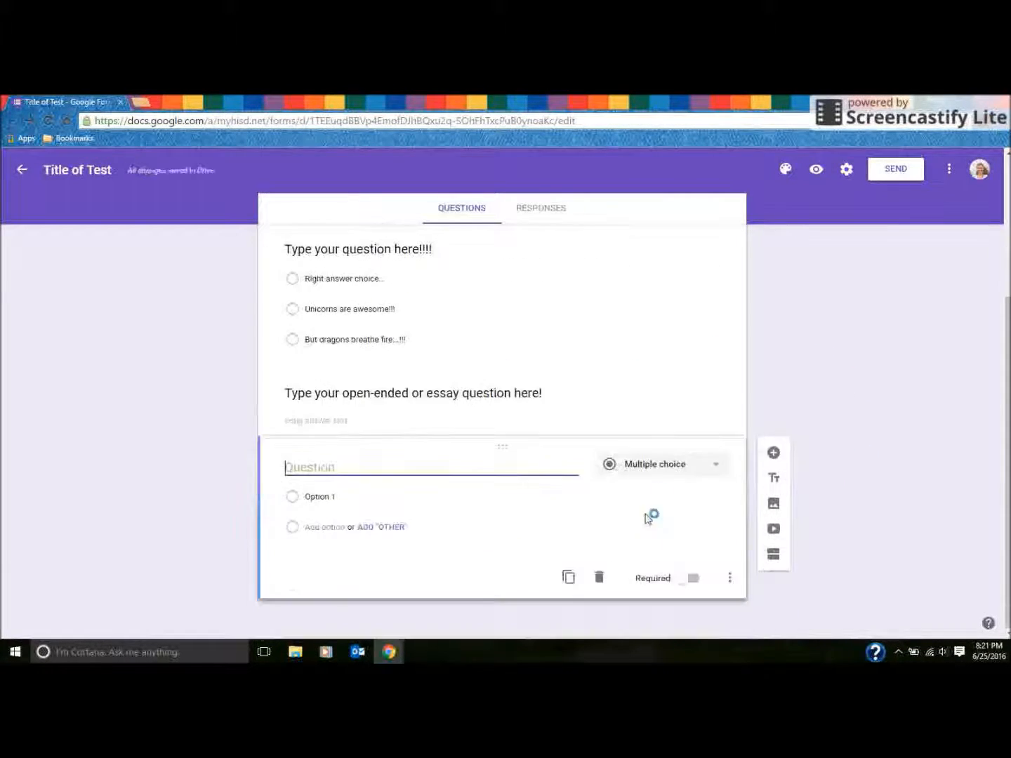
pyautogui.click(653, 463)
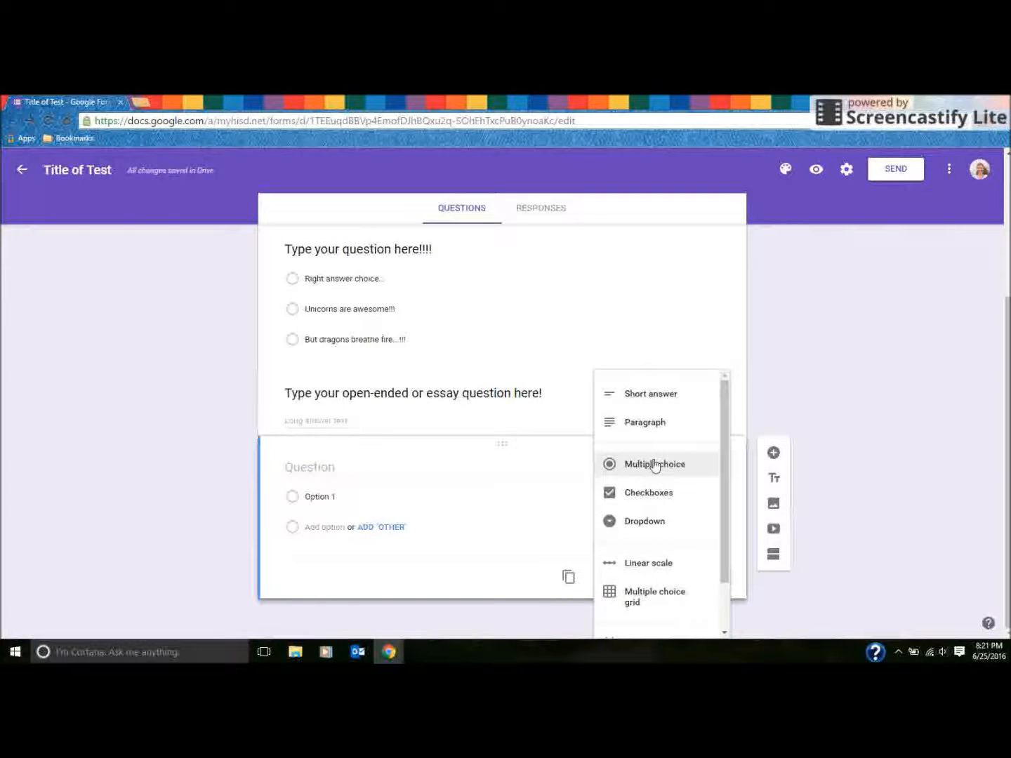
pyautogui.scroll(-2, 653, 465)
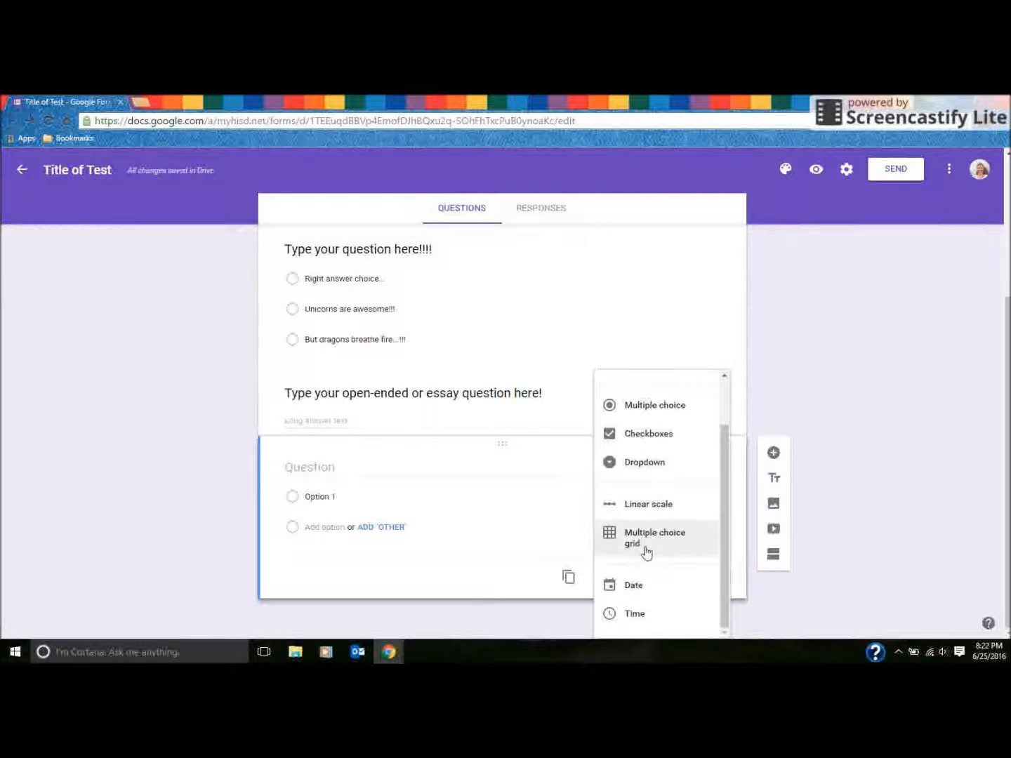
# Step: Switch to the "For Example..." form, advance to its checkbox question and tick Option 1, Option 2, Option 3 and Option 4
pyautogui.hotkey('alt', 'Tab')
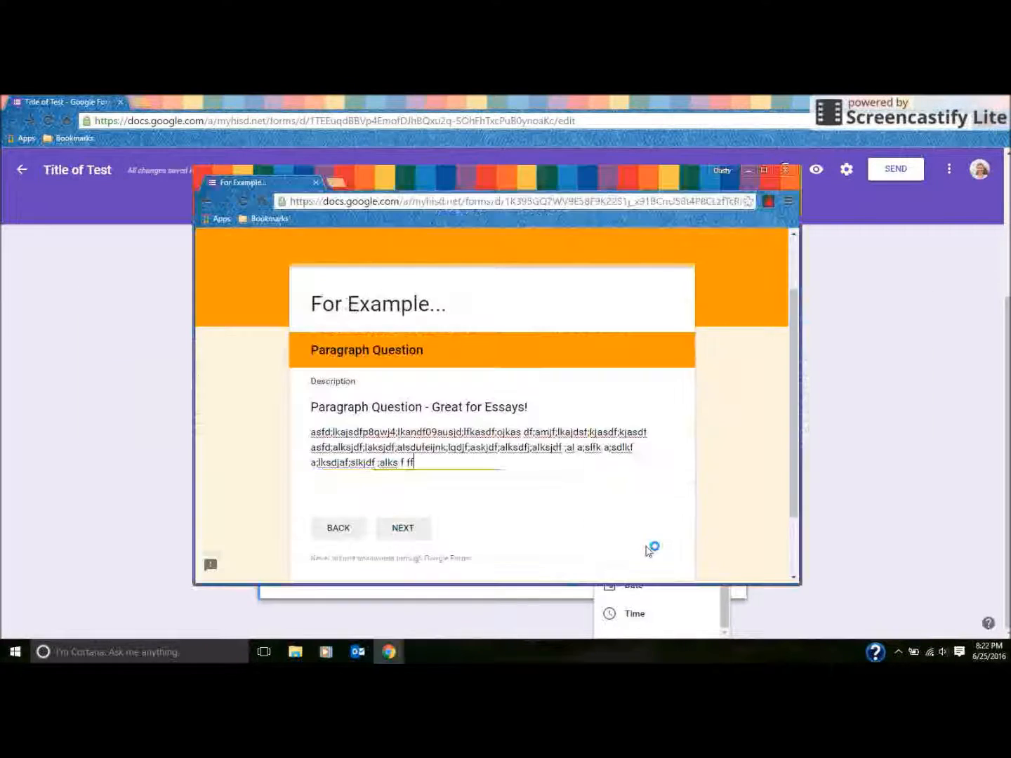
pyautogui.click(402, 528)
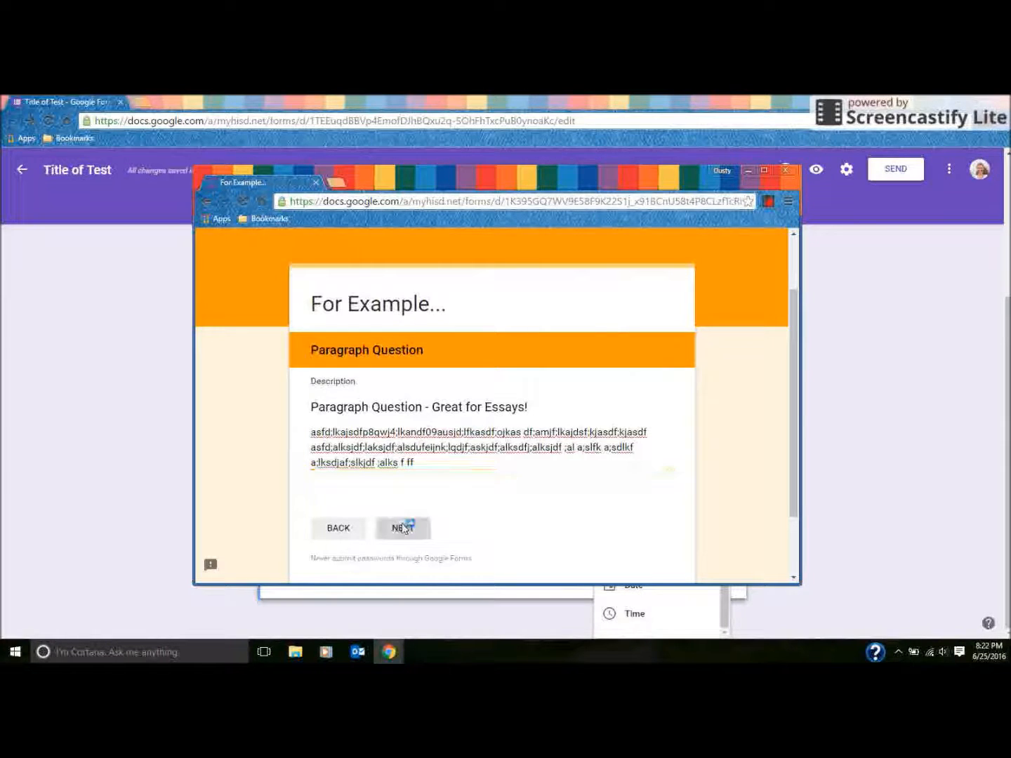
pyautogui.scroll(-1, 544, 338)
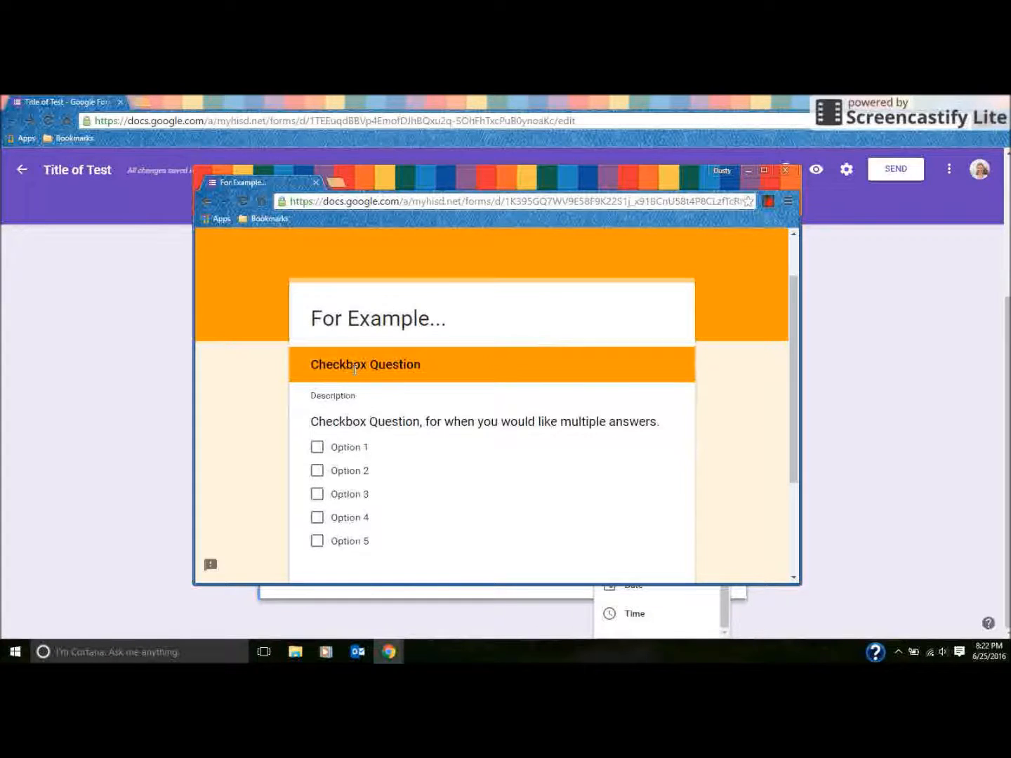
pyautogui.click(326, 449)
pyautogui.click(316, 473)
pyautogui.click(316, 495)
pyautogui.click(318, 520)
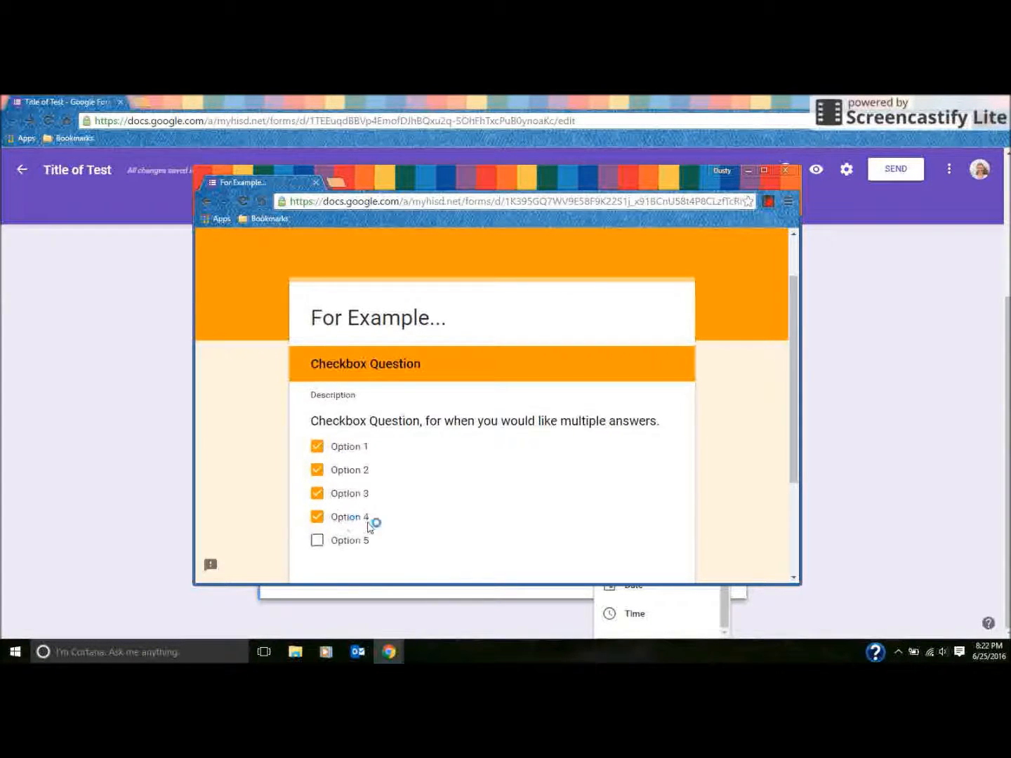
# Step: Advance the example form to its dropdown question and examine the list of choices without selecting one
pyautogui.scroll(-2, 372, 525)
pyautogui.click(396, 472)
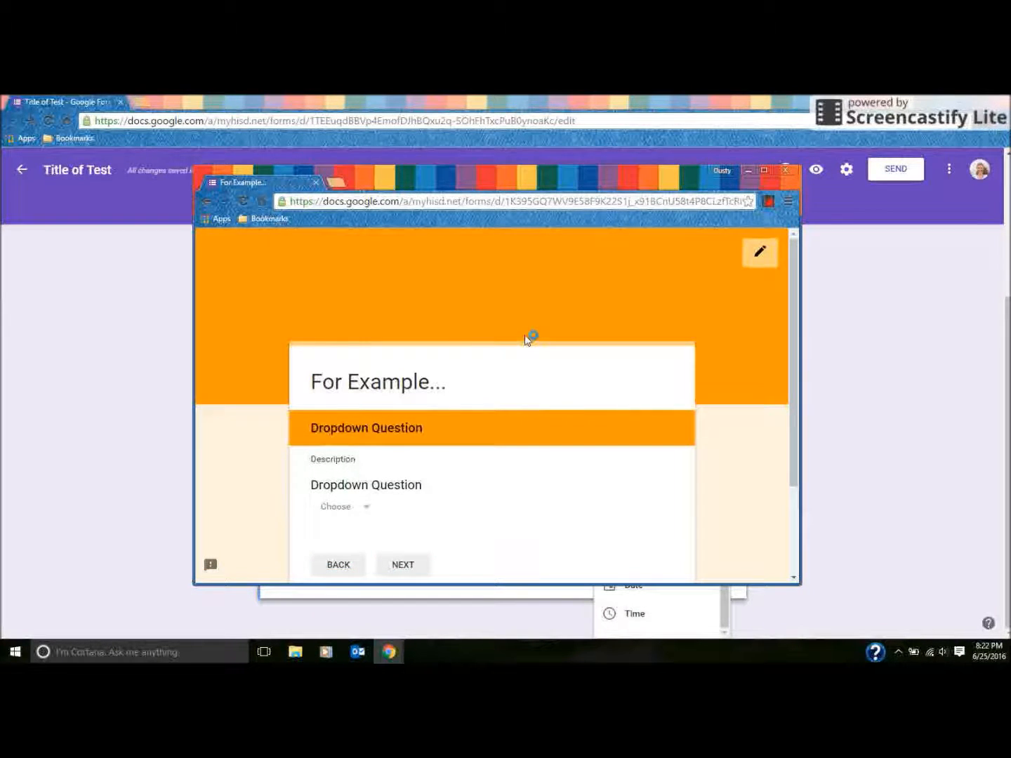
pyautogui.scroll(-3, 502, 398)
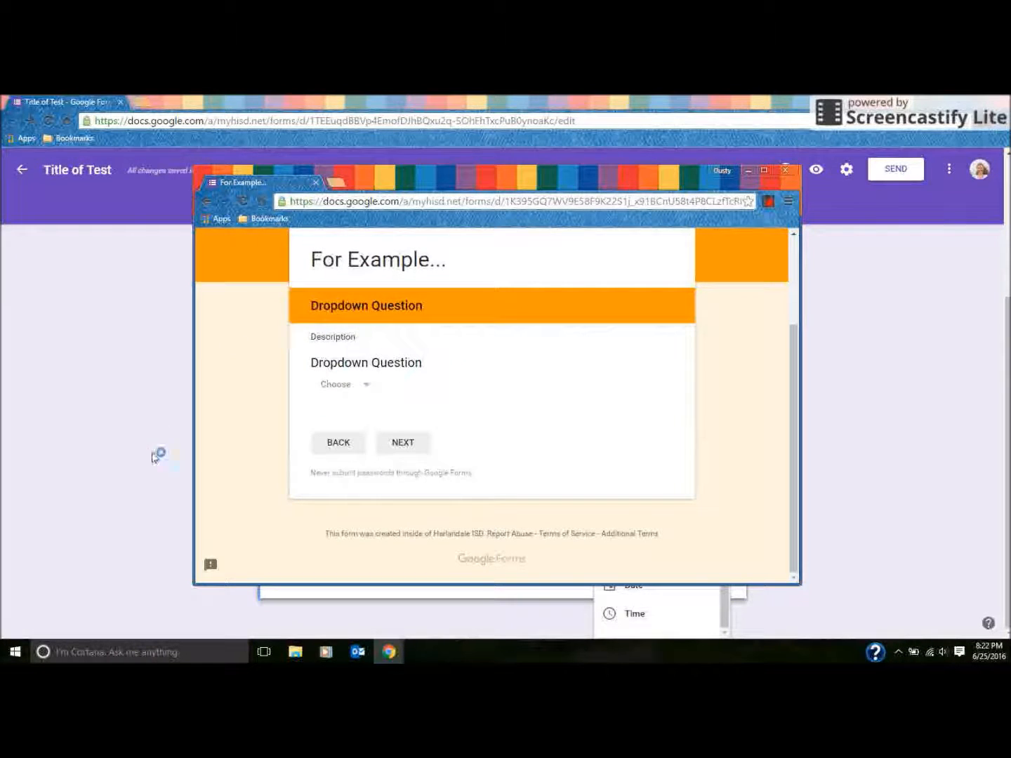
pyautogui.click(349, 390)
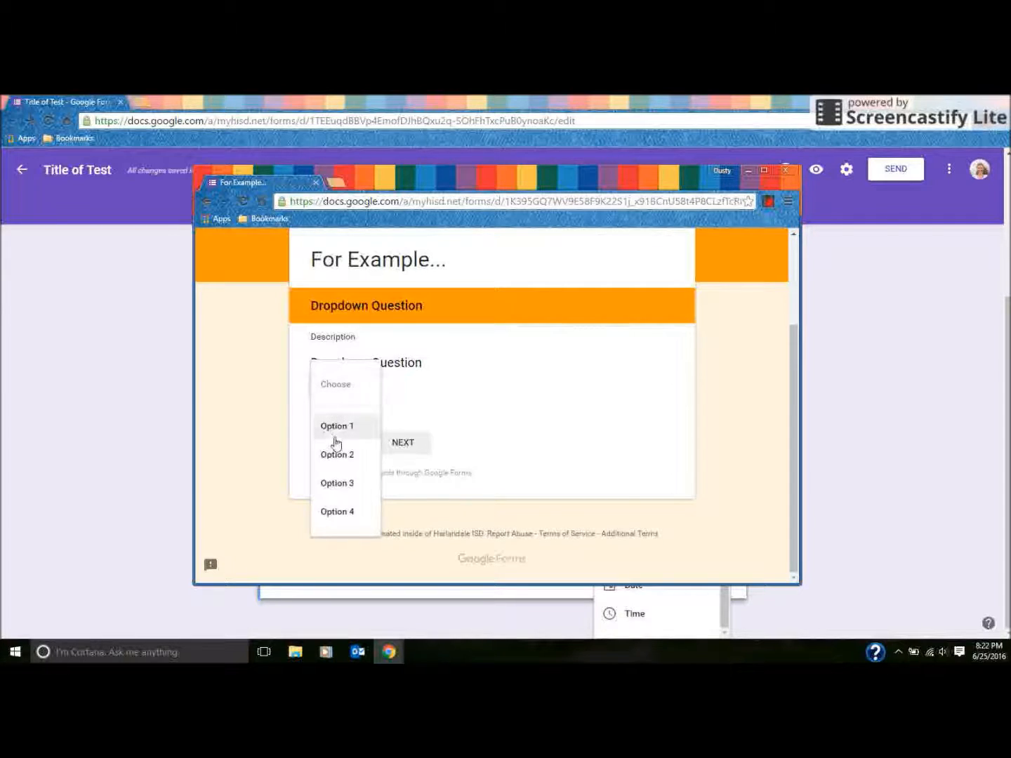
pyautogui.click(449, 360)
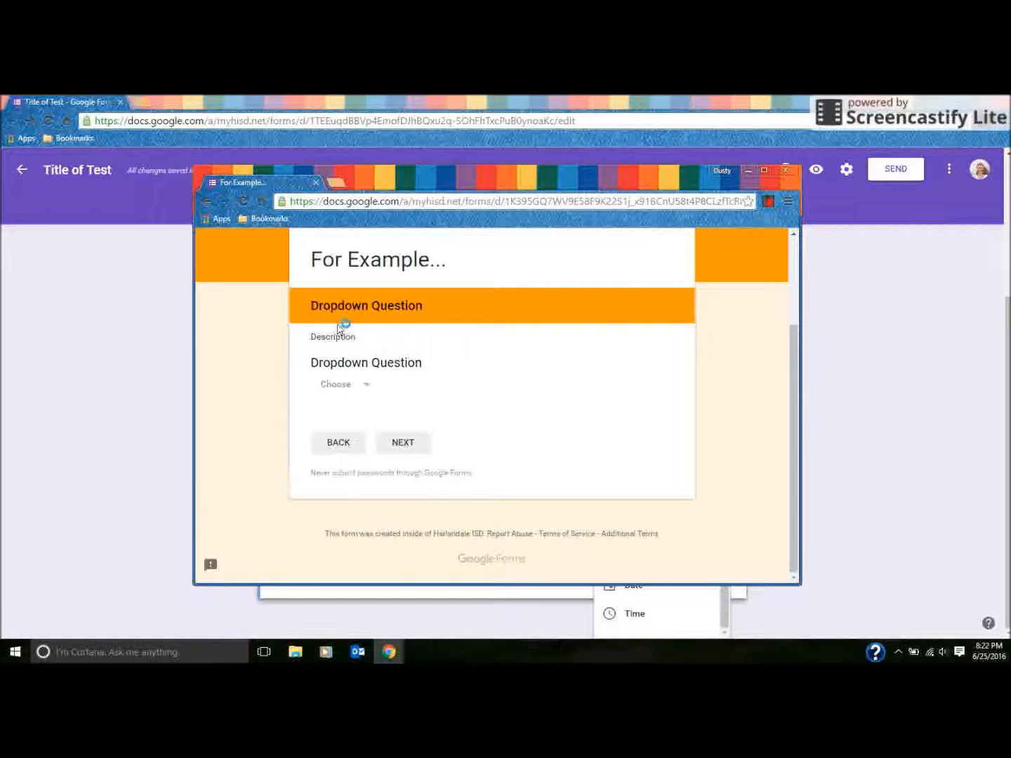
pyautogui.click(342, 386)
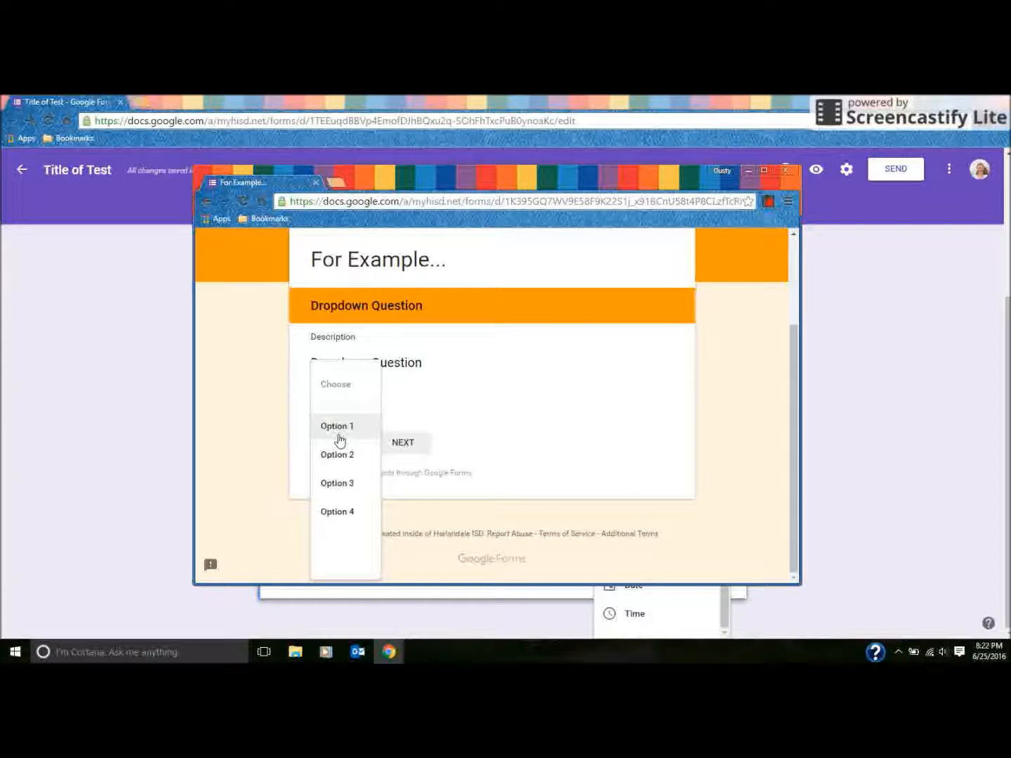
pyautogui.click(455, 396)
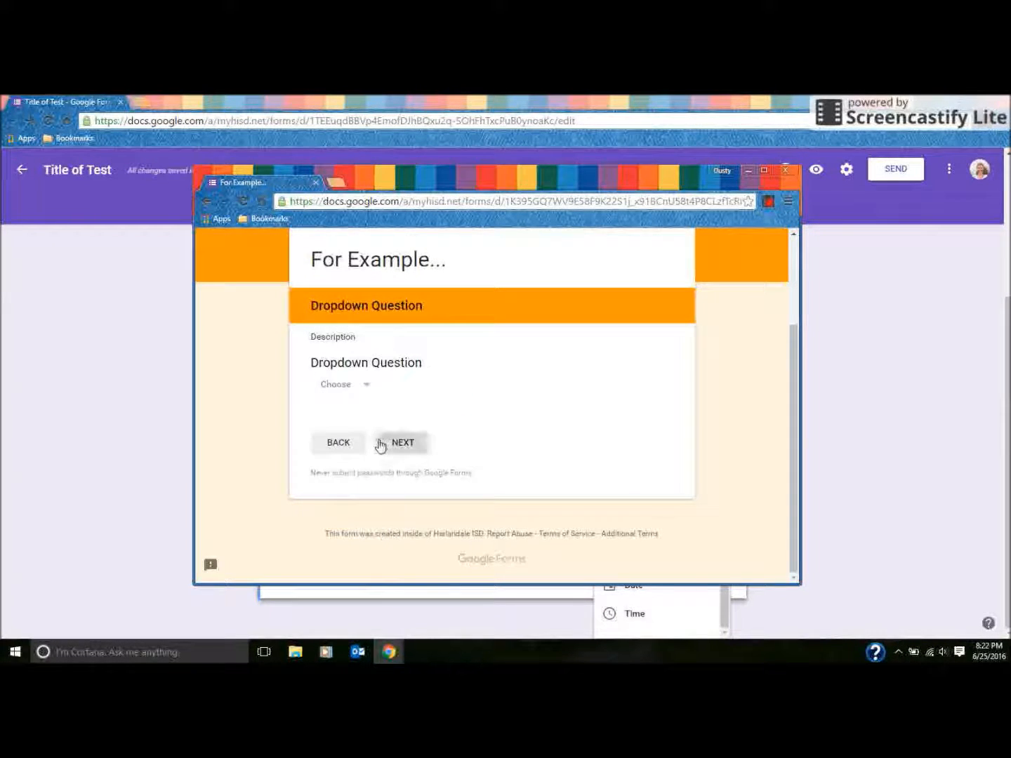
# Step: Advance through the example form to view its linear scale question and its multiple choice grid question
pyautogui.click(386, 443)
pyautogui.scroll(-2, 383, 442)
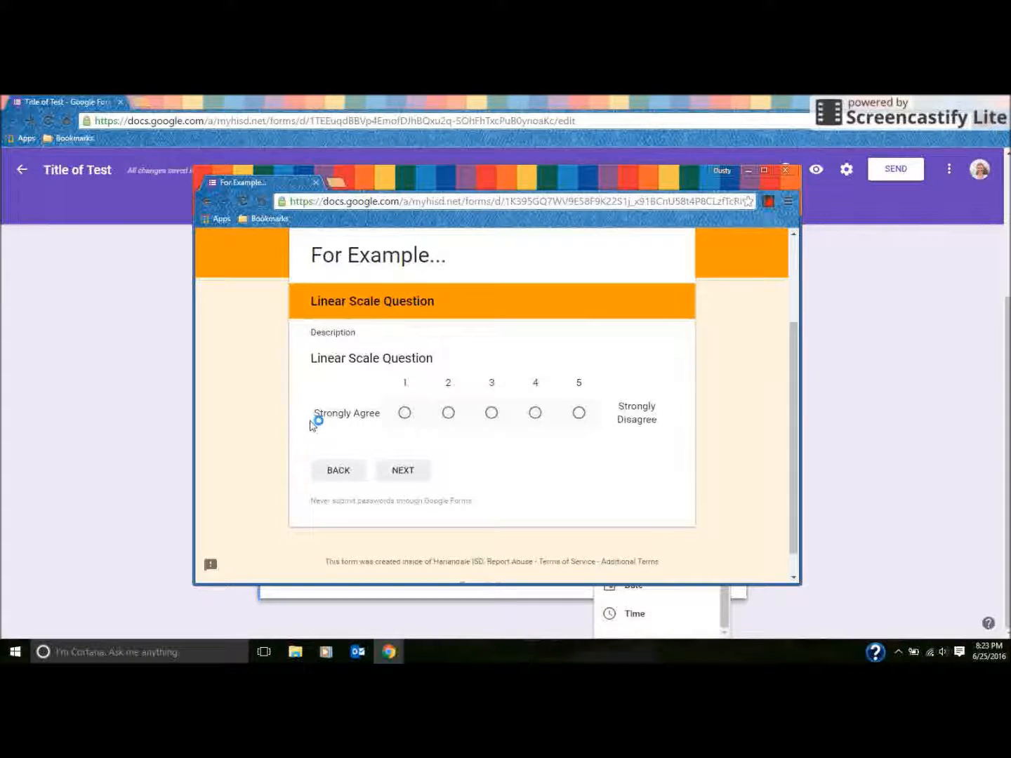
pyautogui.click(397, 474)
pyautogui.scroll(-2, 606, 457)
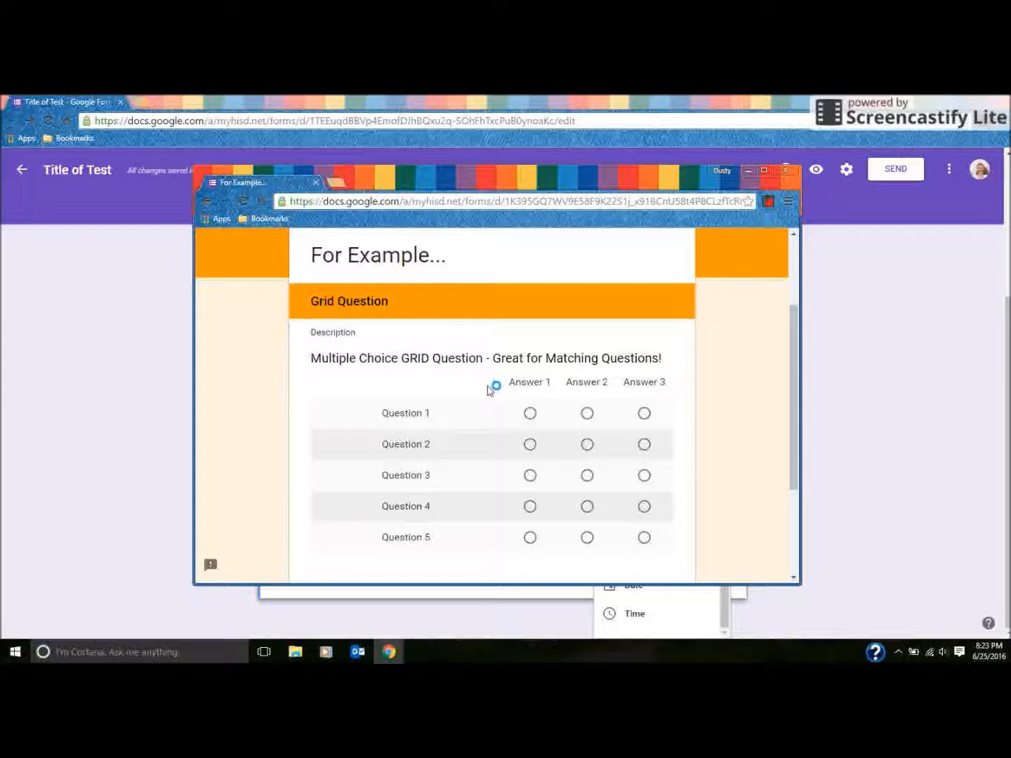
# Step: Back in the test's editor, make the new question a multiple choice grid with the text "Type instructions for matching question."
pyautogui.click(475, 107)
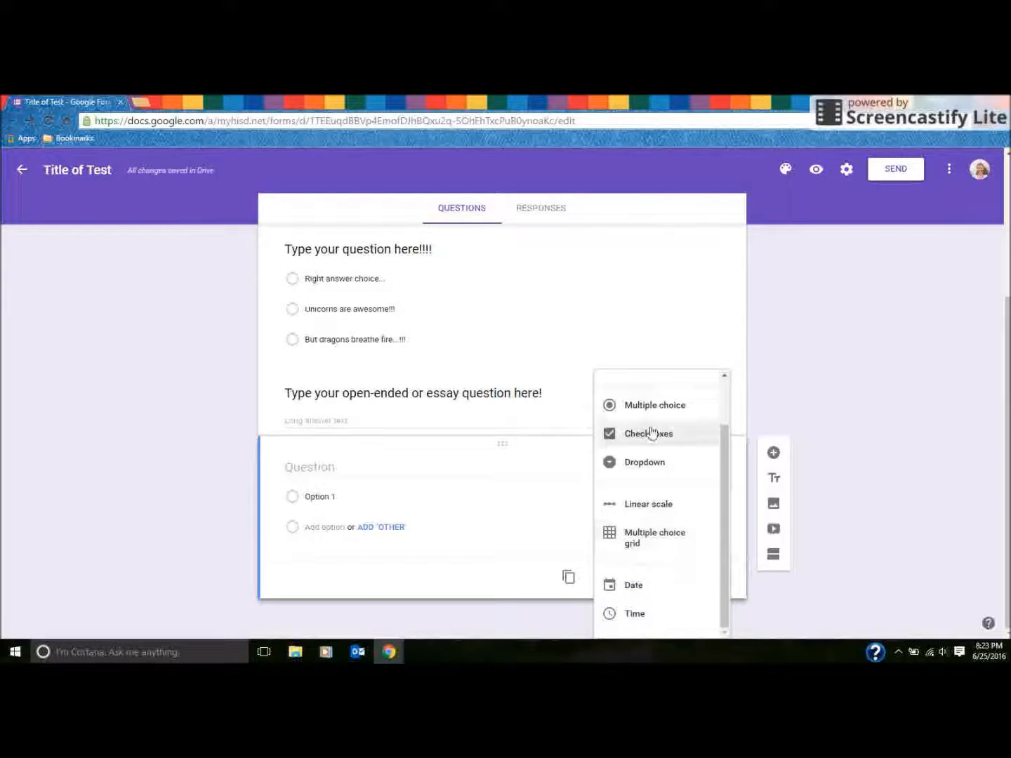
pyautogui.click(661, 539)
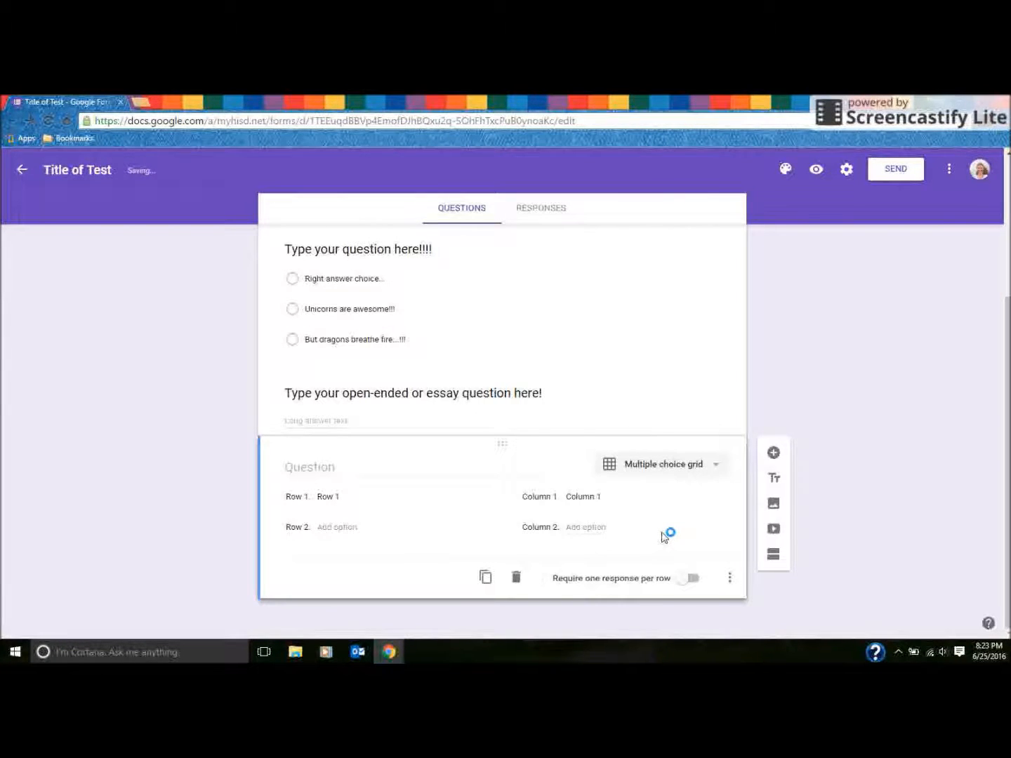
pyautogui.click(365, 472)
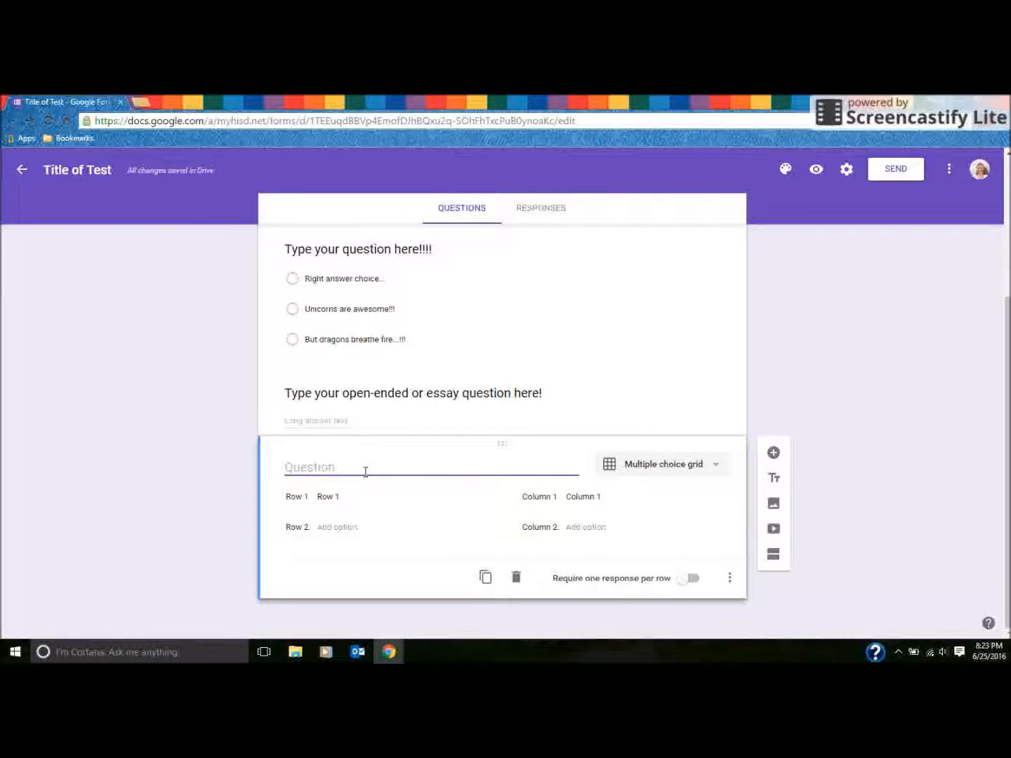
pyautogui.write('Typ')
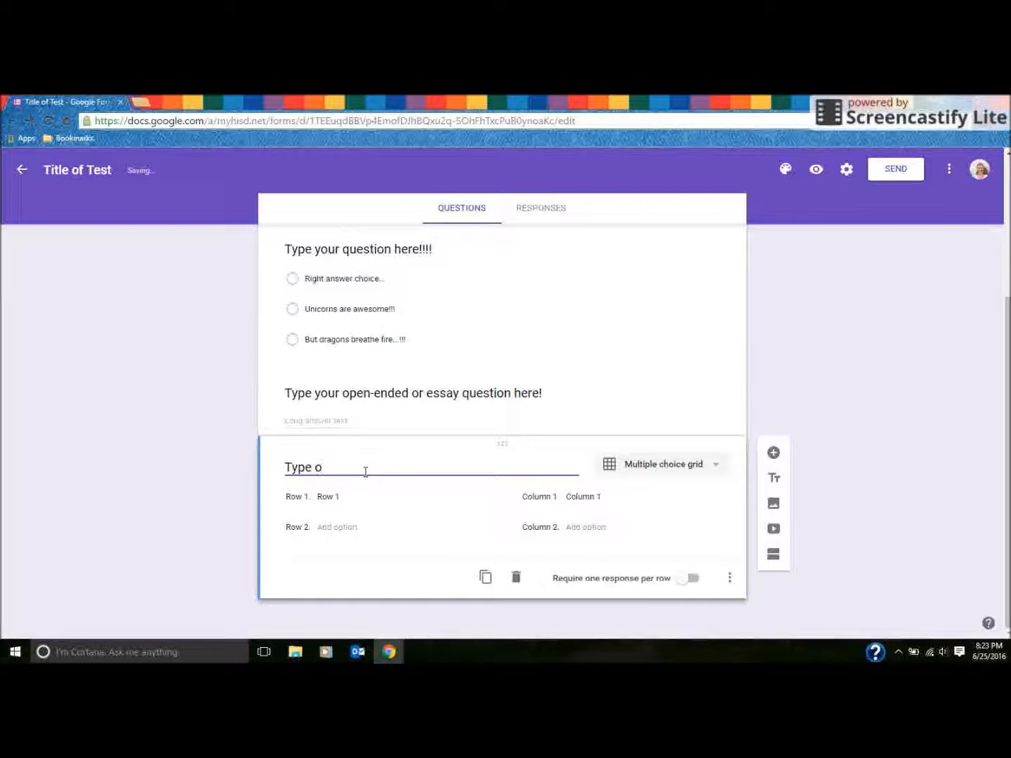
pyautogui.write('e instructions for matching qu')
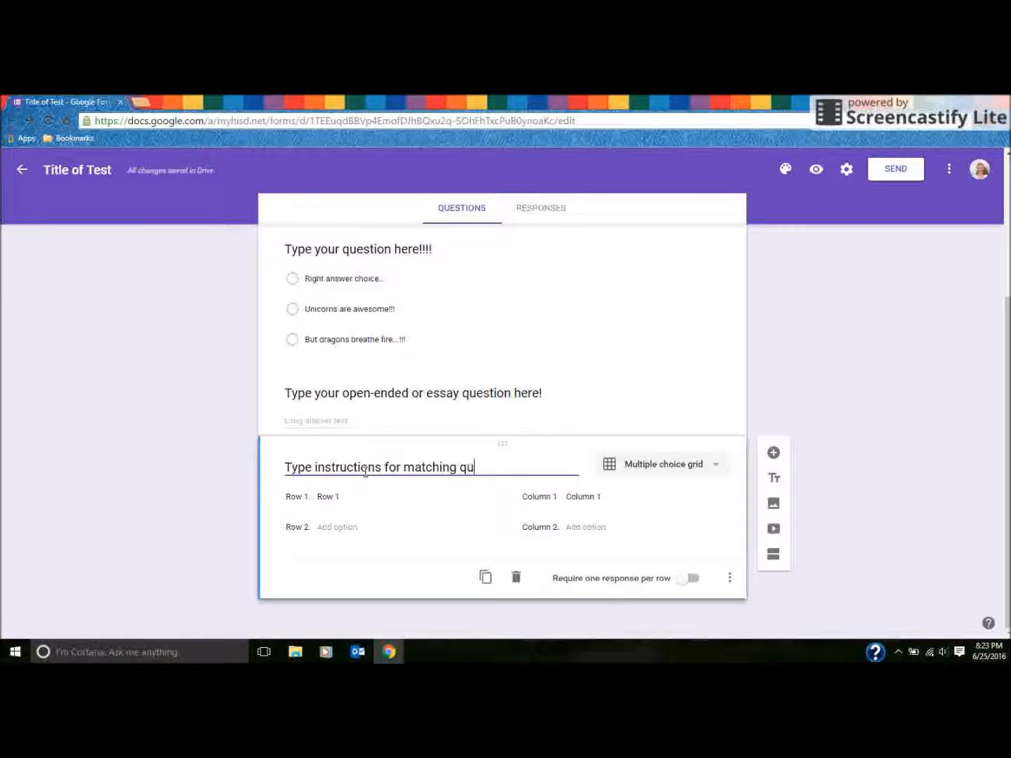
pyautogui.write('estion.')
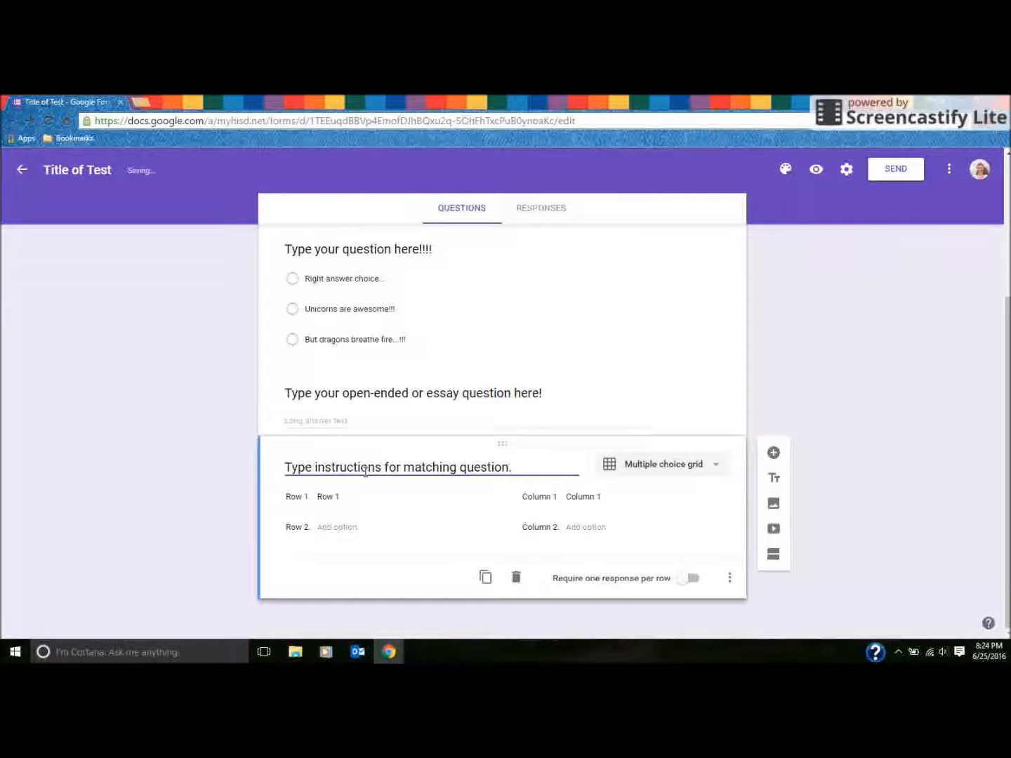
# Step: Label the grid's first row "Half-human, half horse creature" and its second row "Half-woman, half-bird creature"
pyautogui.click(353, 511)
pyautogui.click(342, 460)
pyautogui.click(365, 497)
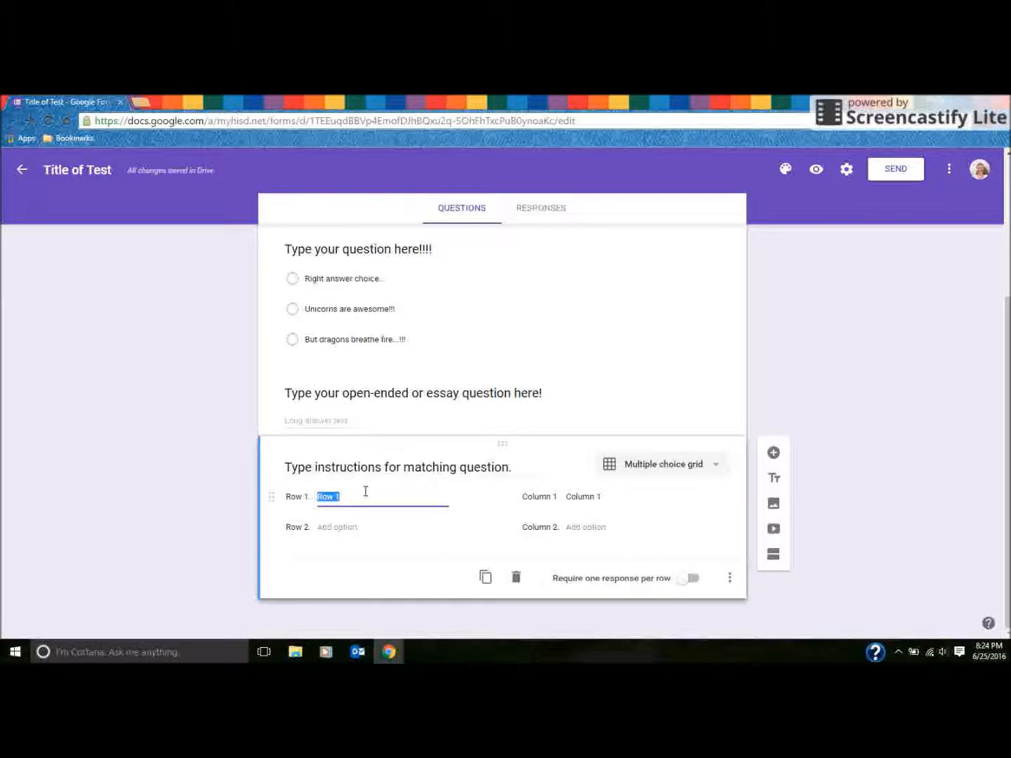
pyautogui.write('Half-human, half horse creature')
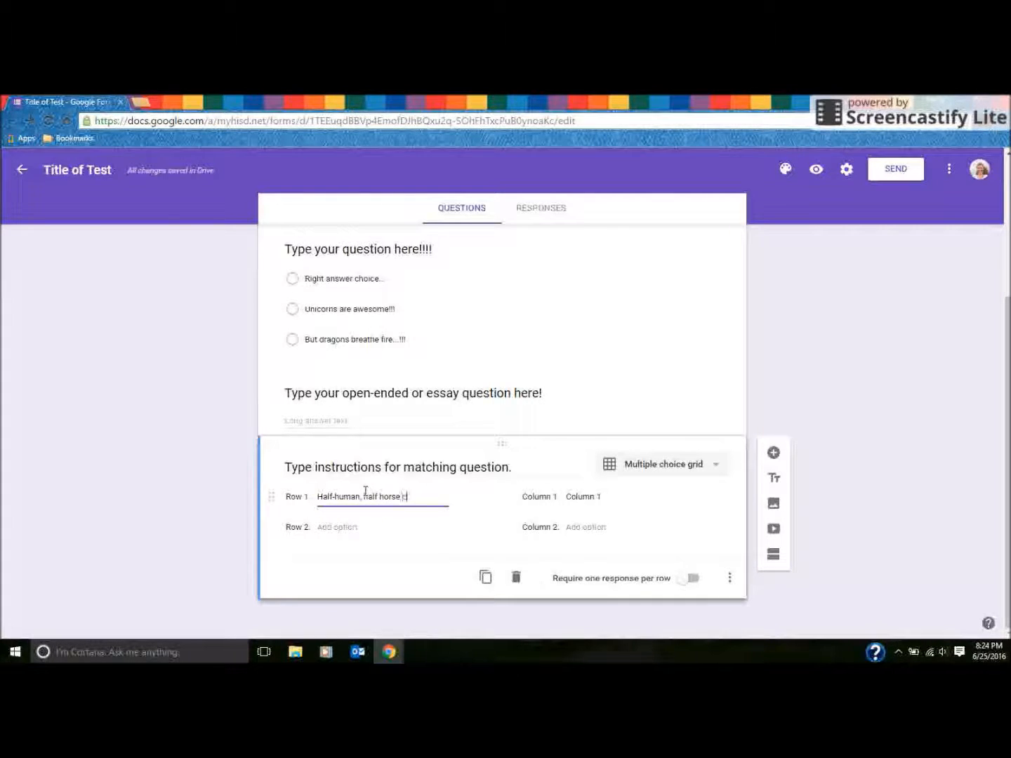
pyautogui.click(326, 530)
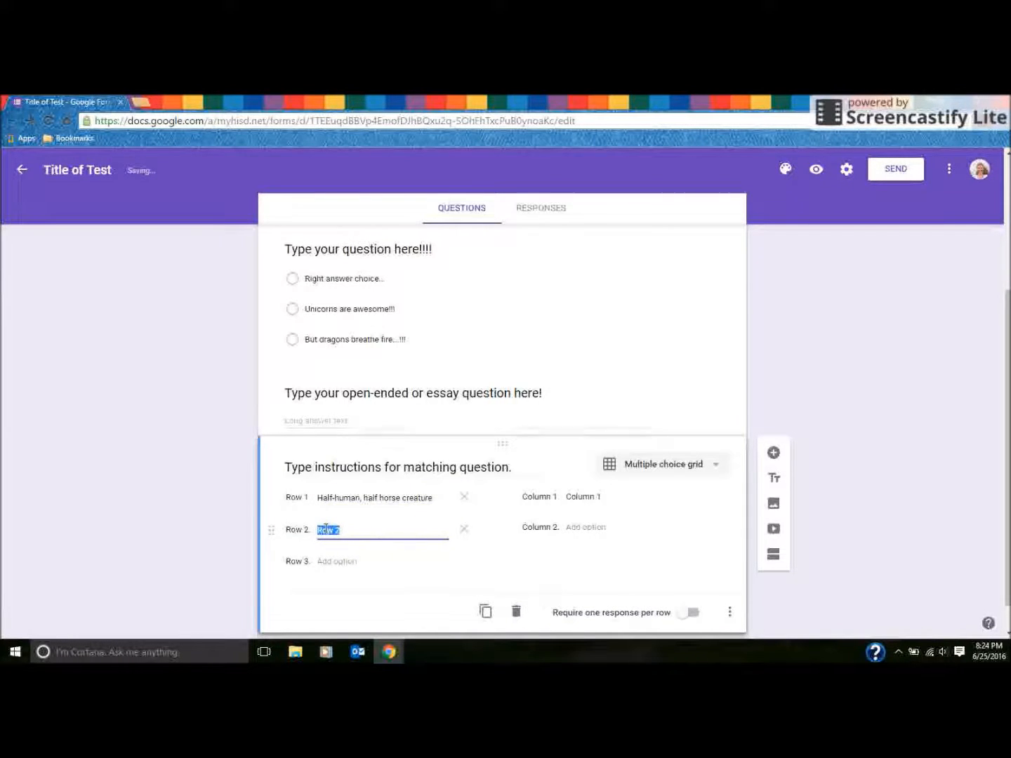
pyautogui.write('Half-woman,')
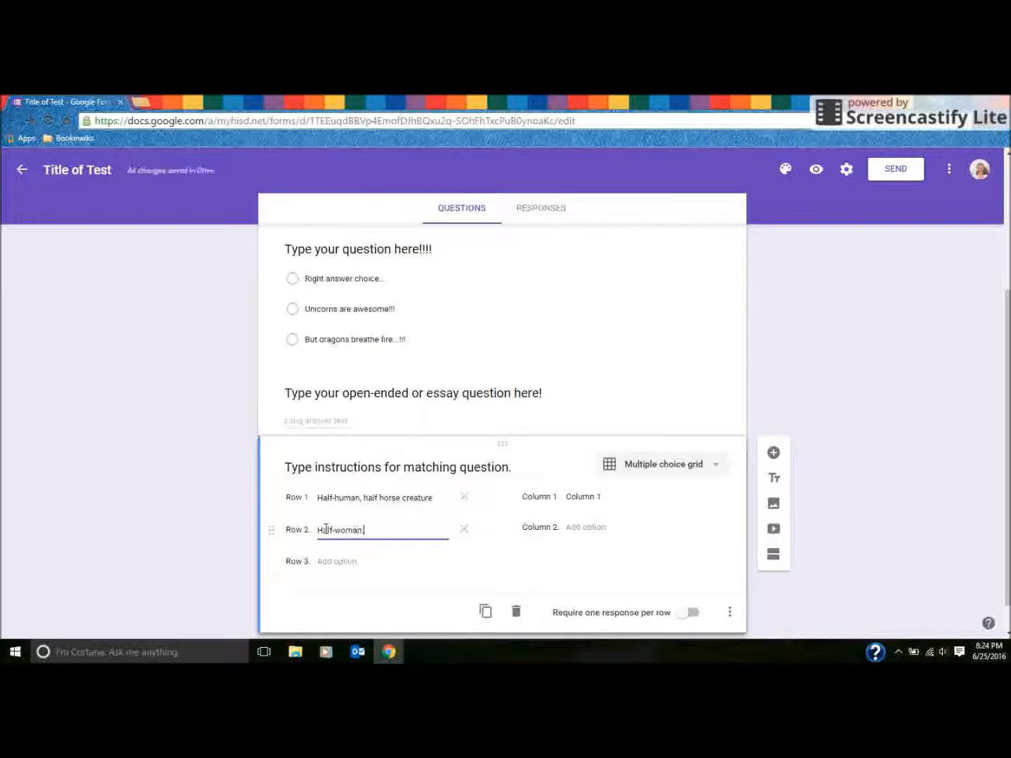
pyautogui.write(' half-bird creature')
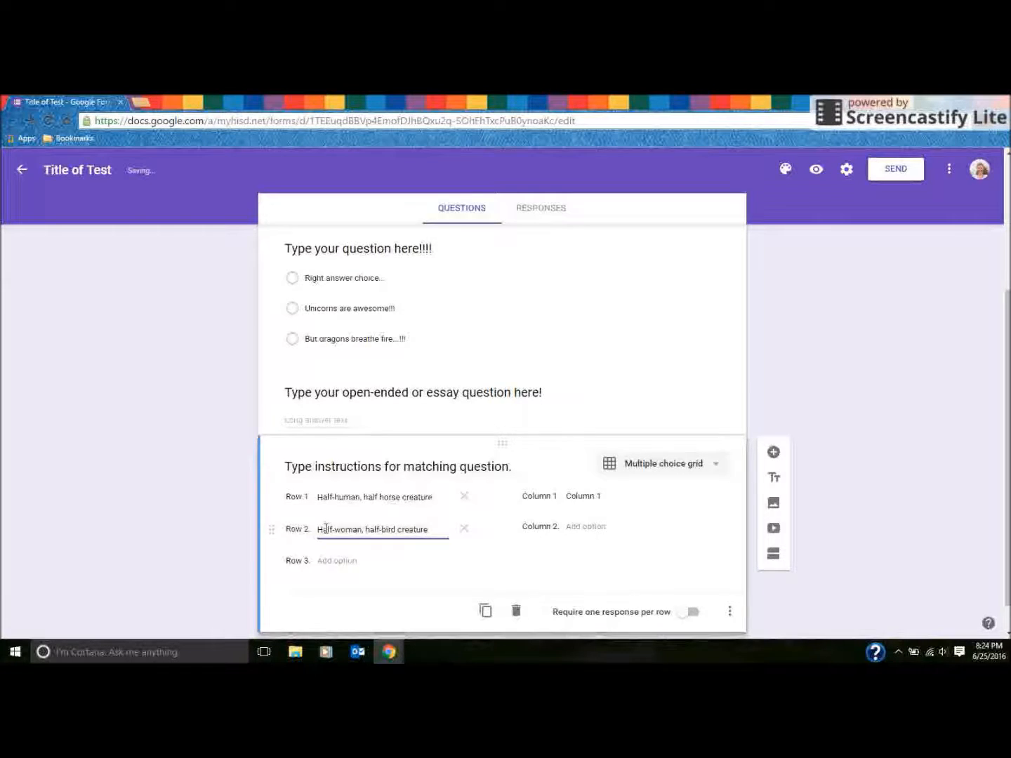
# Step: Add a third grid row labelled "Horse-like creature with a horn on its forehead", plus two more rows with default labels
pyautogui.scroll(-1, 326, 531)
pyautogui.click(330, 529)
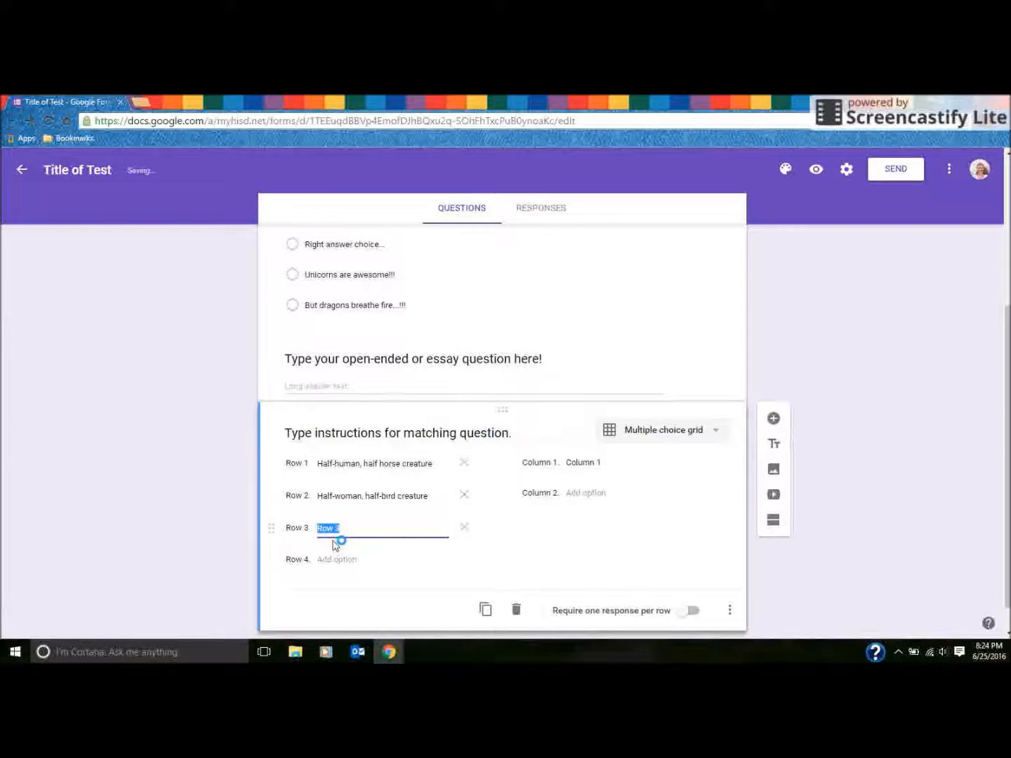
pyautogui.write('Horse-like c')
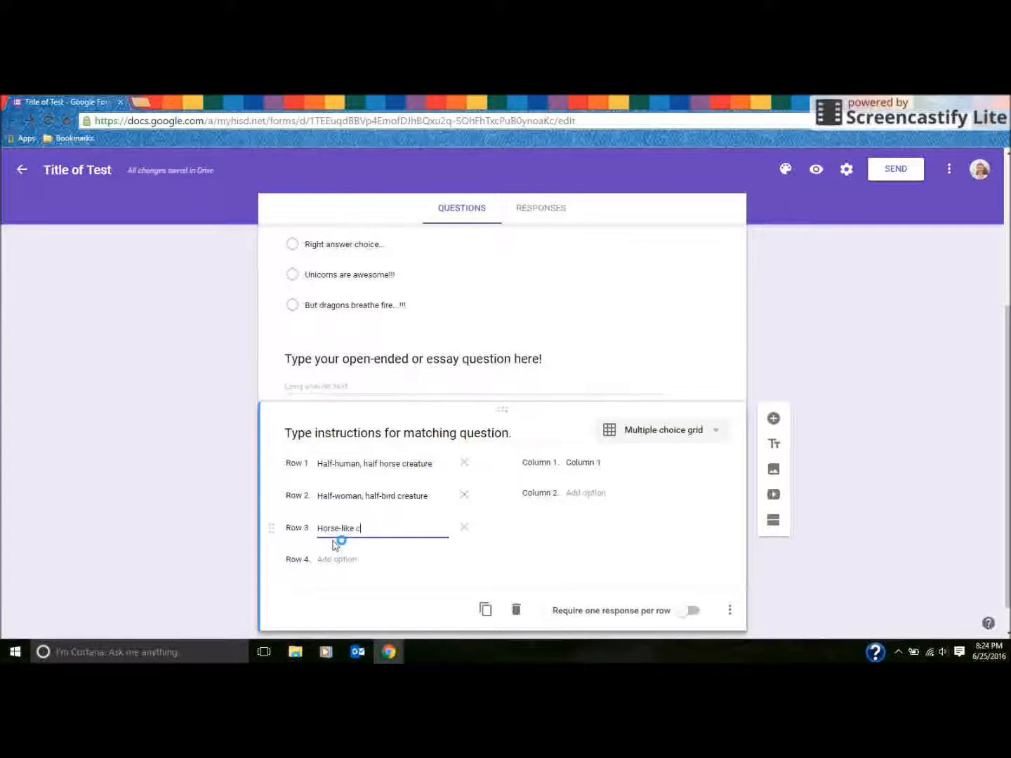
pyautogui.write('reature with a horn on its forehead')
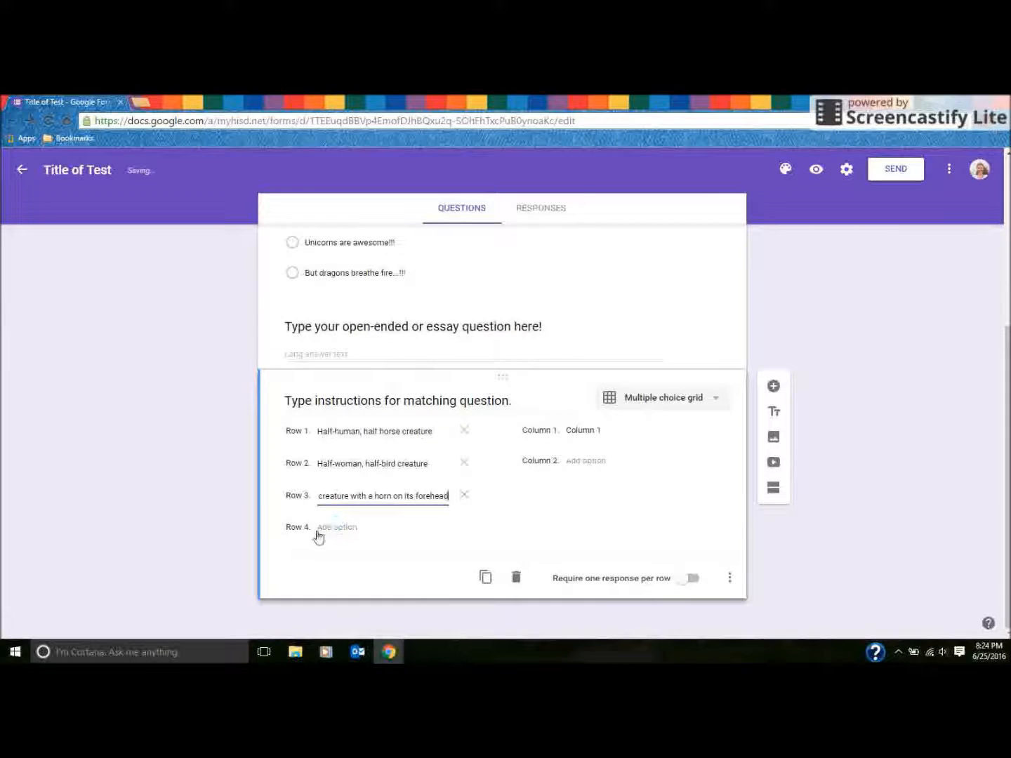
pyautogui.click(338, 532)
pyautogui.click(334, 561)
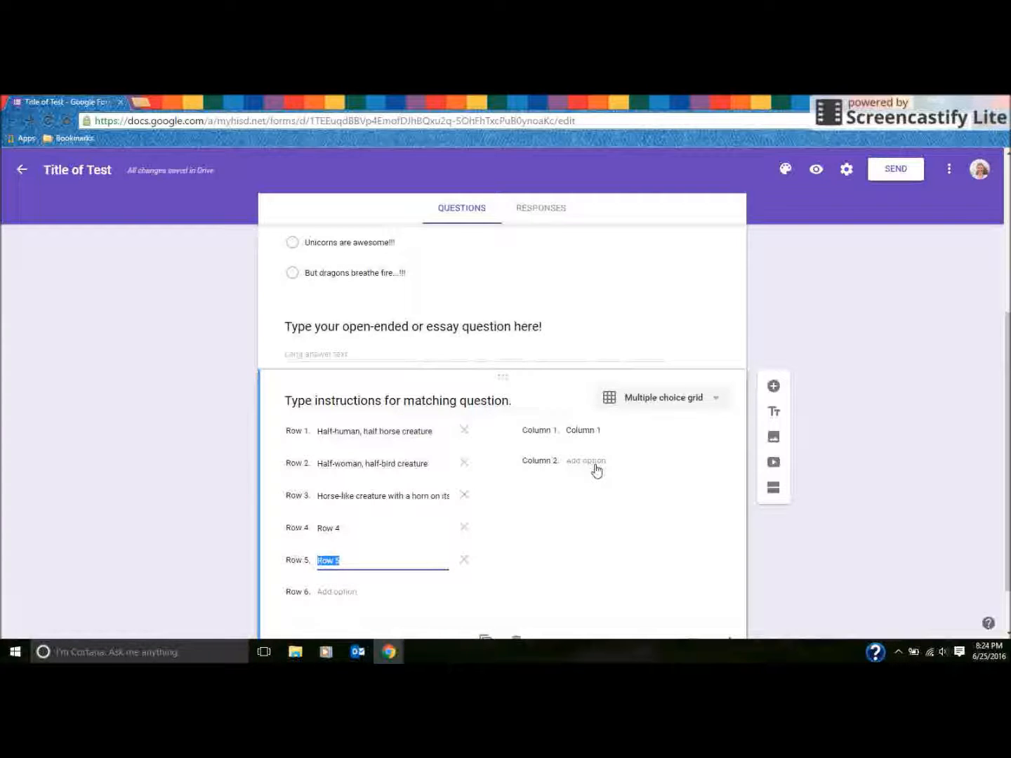
# Step: Label the grid's three answer columns "Unicorn", "Centaur" and "Harpy"
pyautogui.click(590, 429)
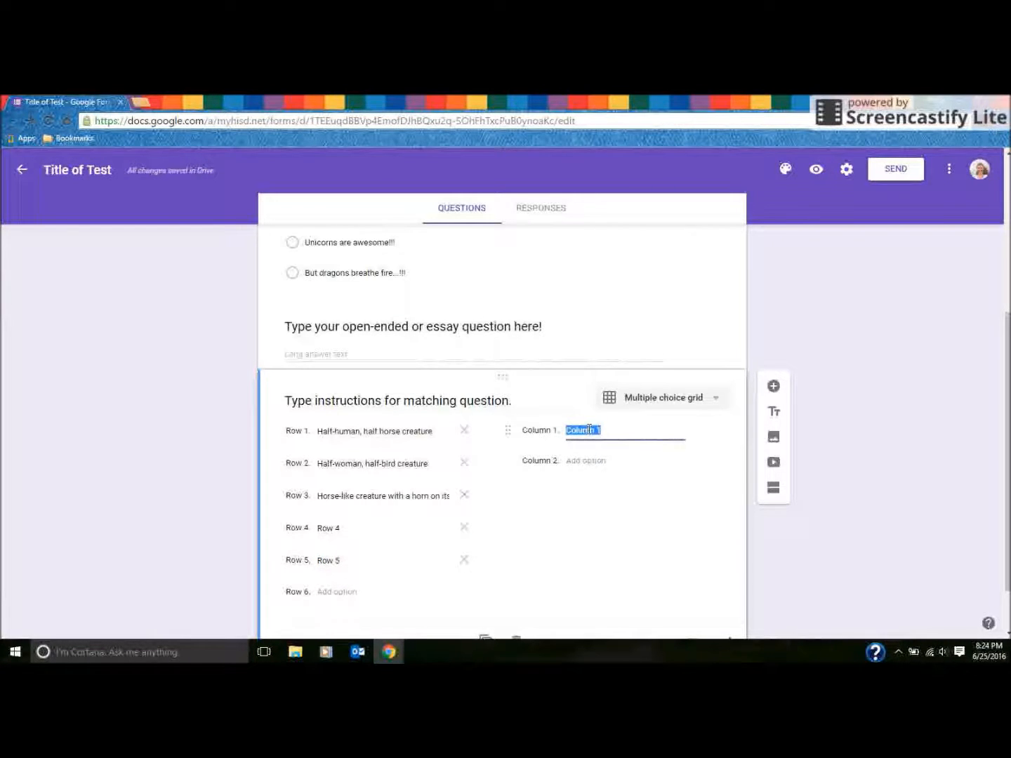
pyautogui.write('Unicorn')
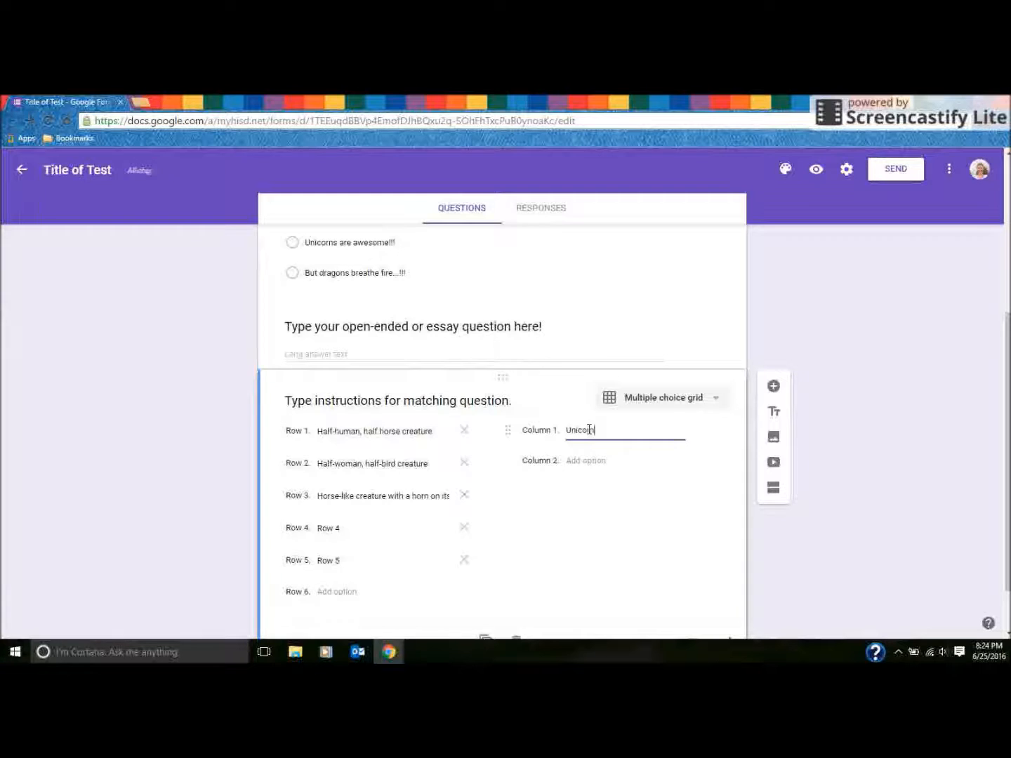
pyautogui.click(589, 463)
pyautogui.write('Centaur')
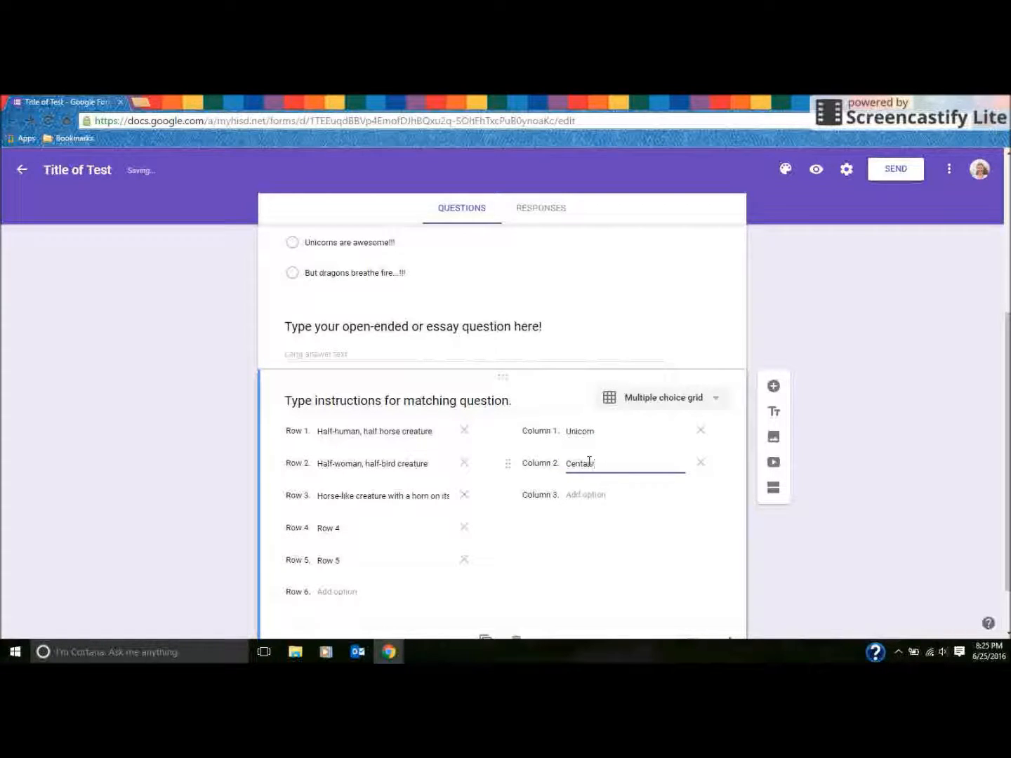
pyautogui.click(591, 496)
pyautogui.write('Harpy')
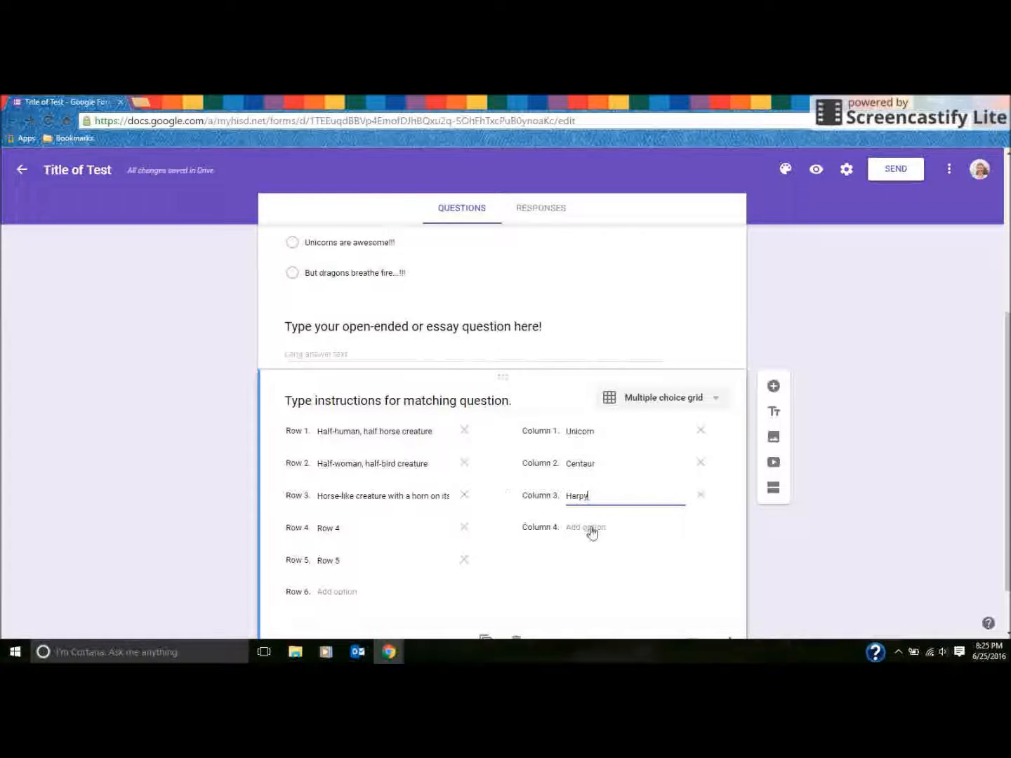
# Step: Duplicate the matching grid question and view the original together with its copy
pyautogui.scroll(-1, 590, 532)
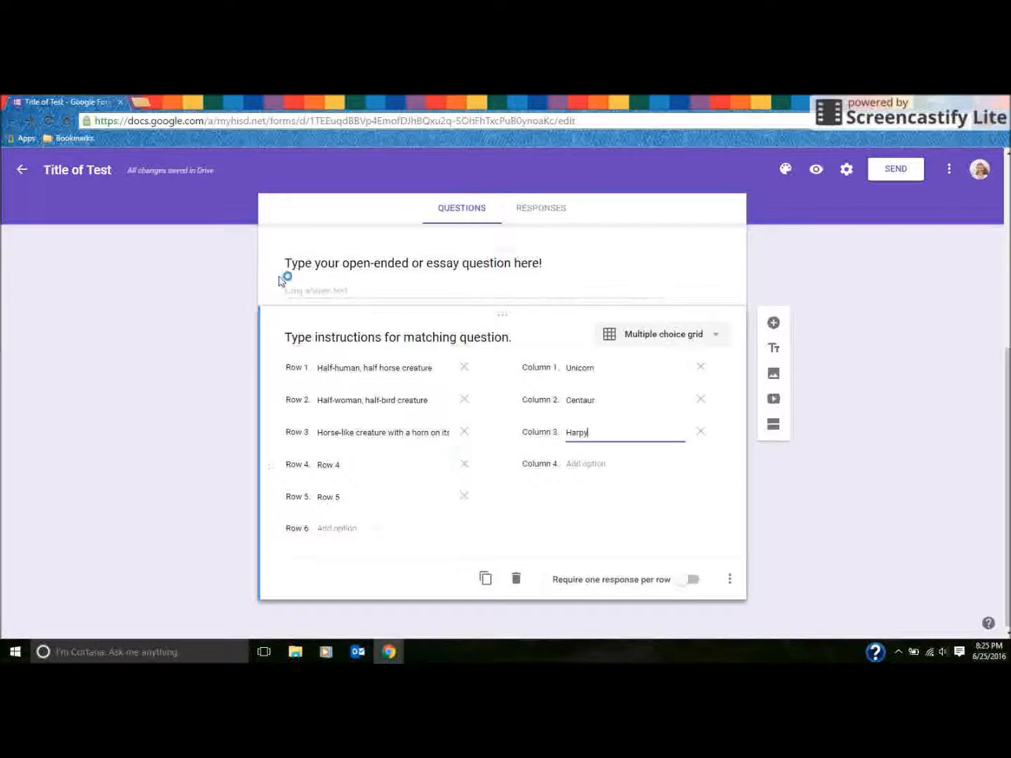
pyautogui.click(421, 327)
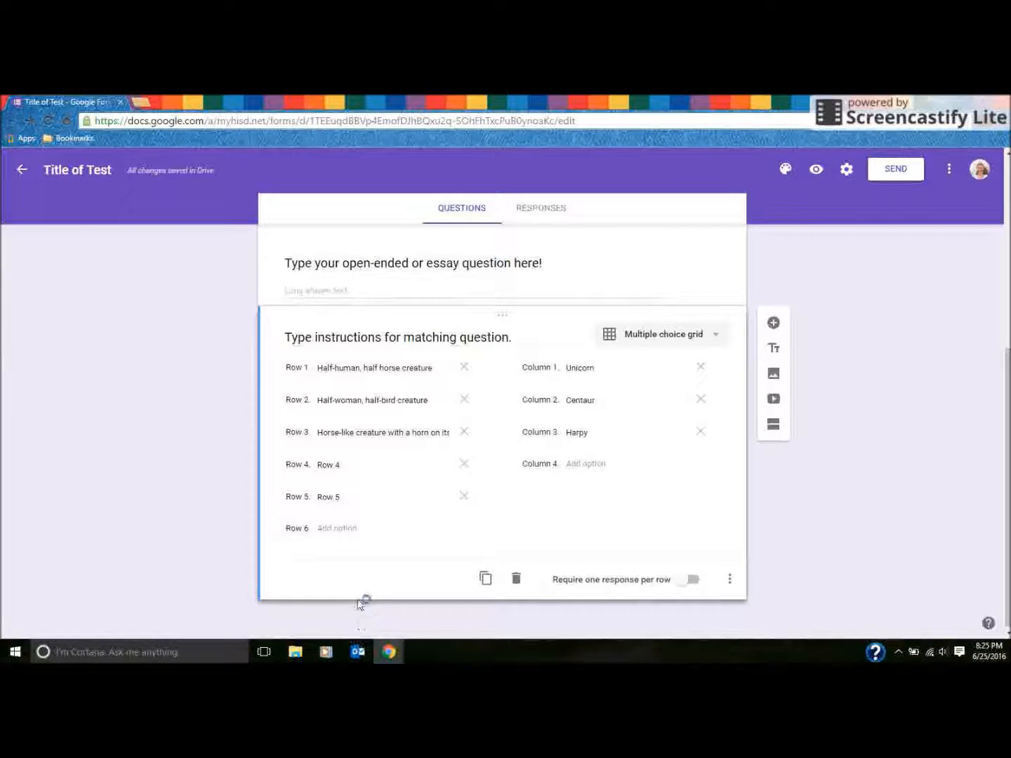
pyautogui.click(486, 581)
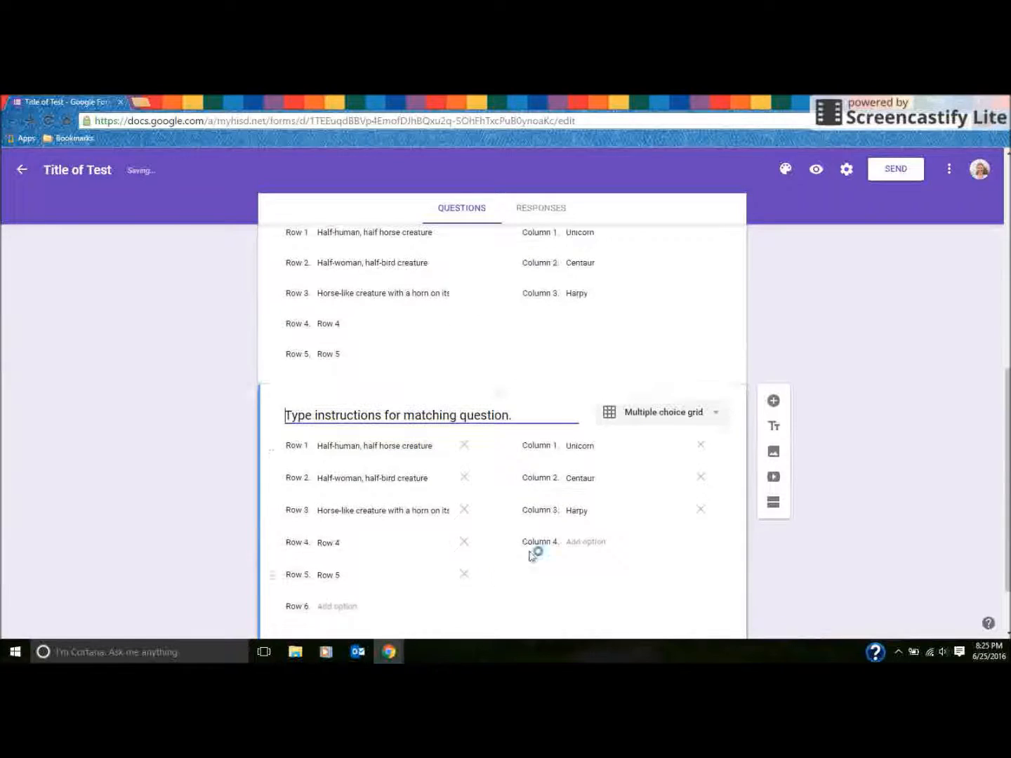
pyautogui.scroll(1, 435, 324)
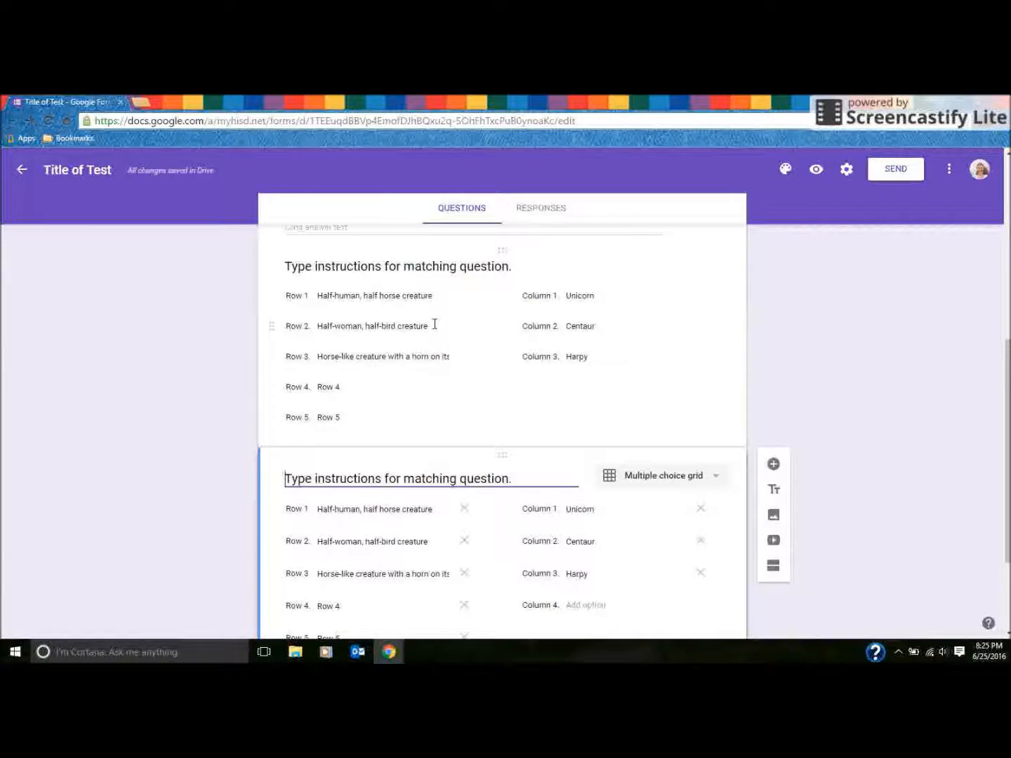
# Step: Replace the second row label in the duplicated matching grid with "Change text"
pyautogui.tripleClick(383, 544)
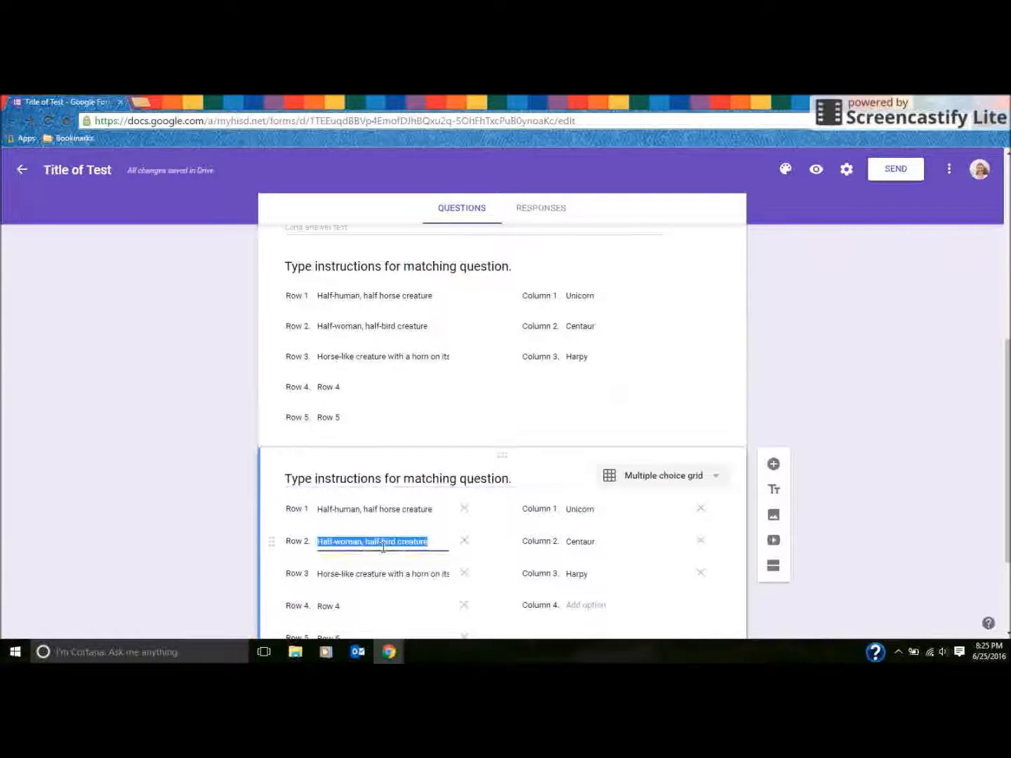
pyautogui.write('Change text')
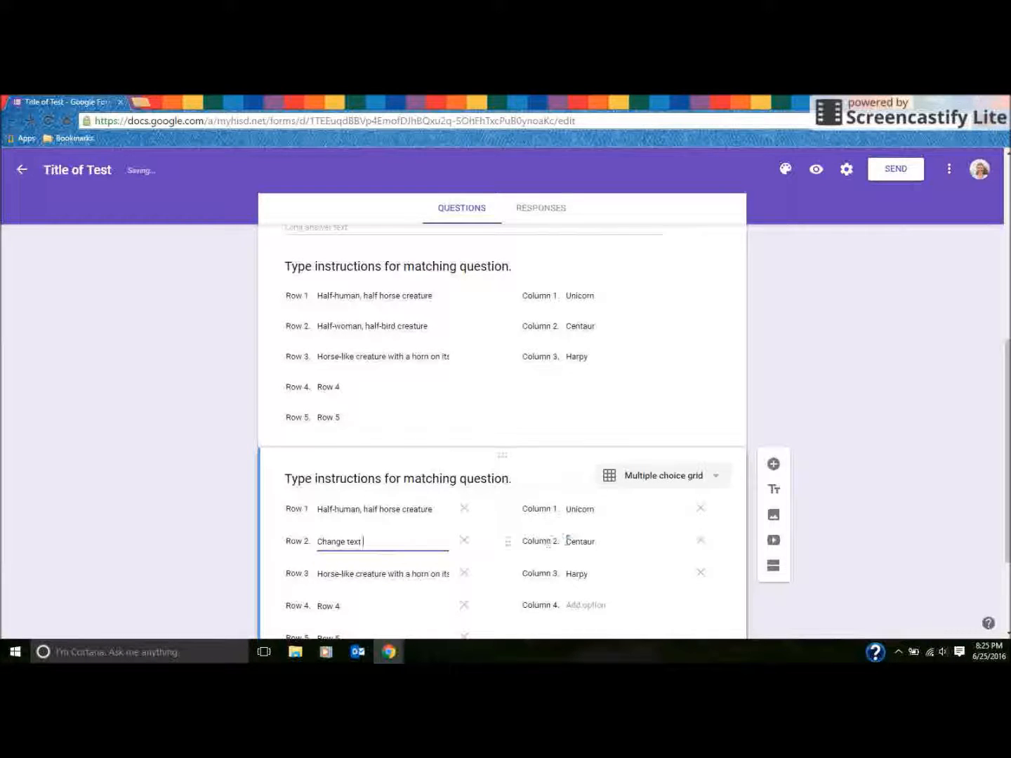
pyautogui.scroll(-2, 864, 500)
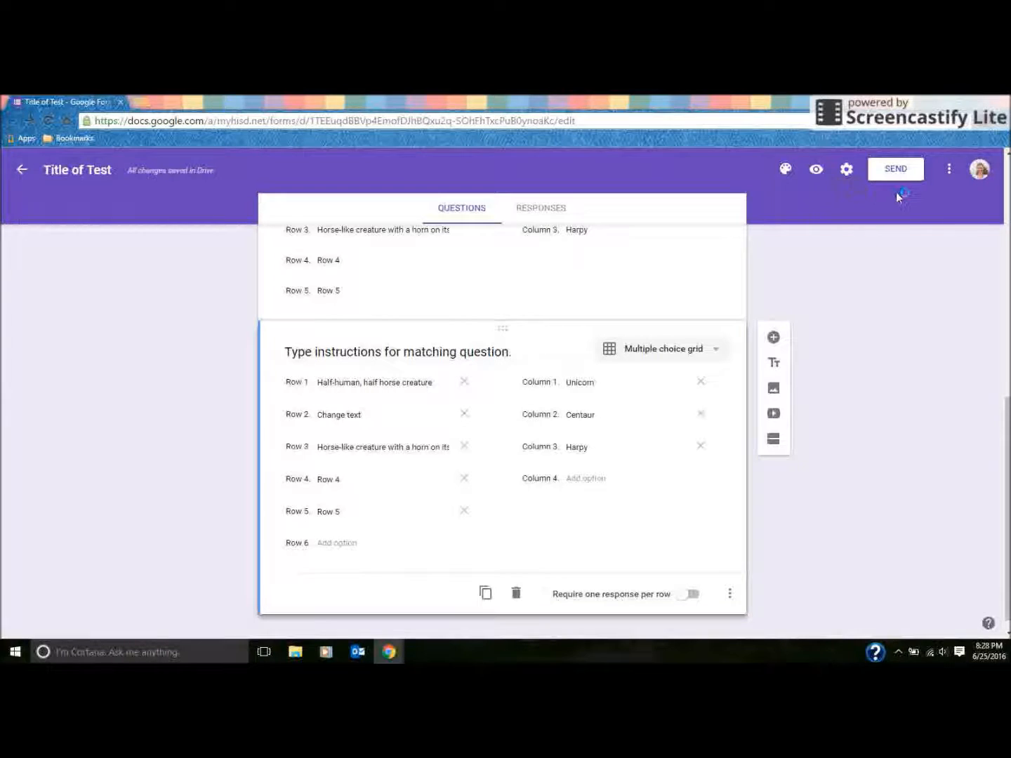
# Step: Try red-orange and bright blue as the form's theme colour, and settle on the yellow-orange one
pyautogui.click(784, 171)
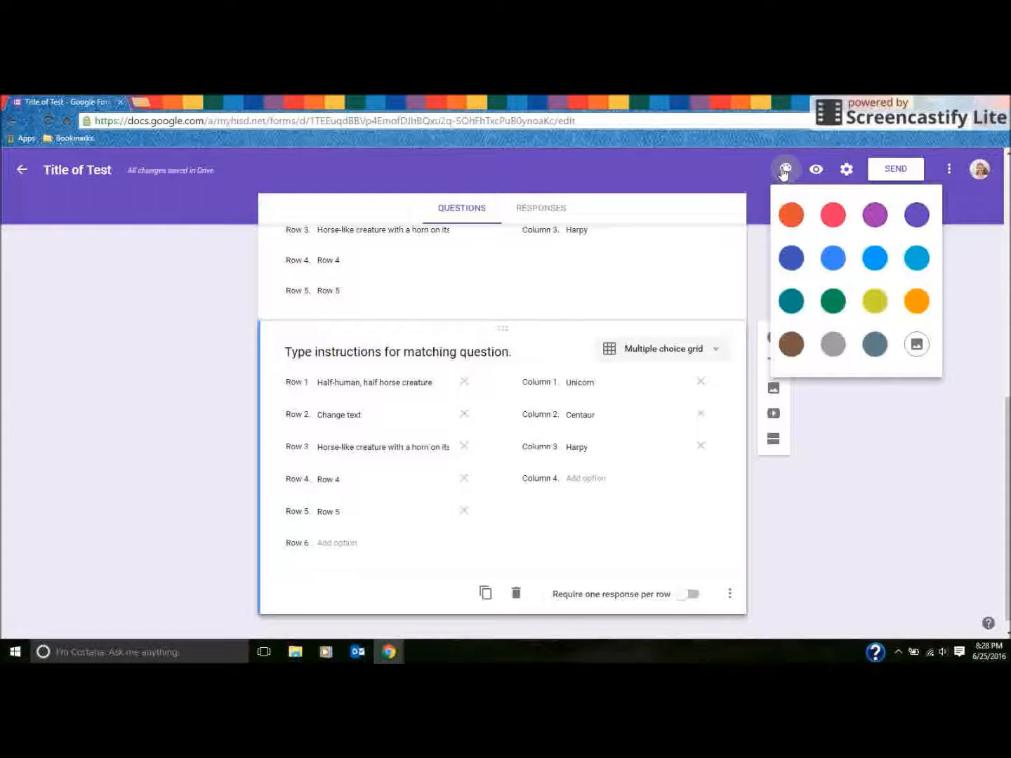
pyautogui.click(791, 214)
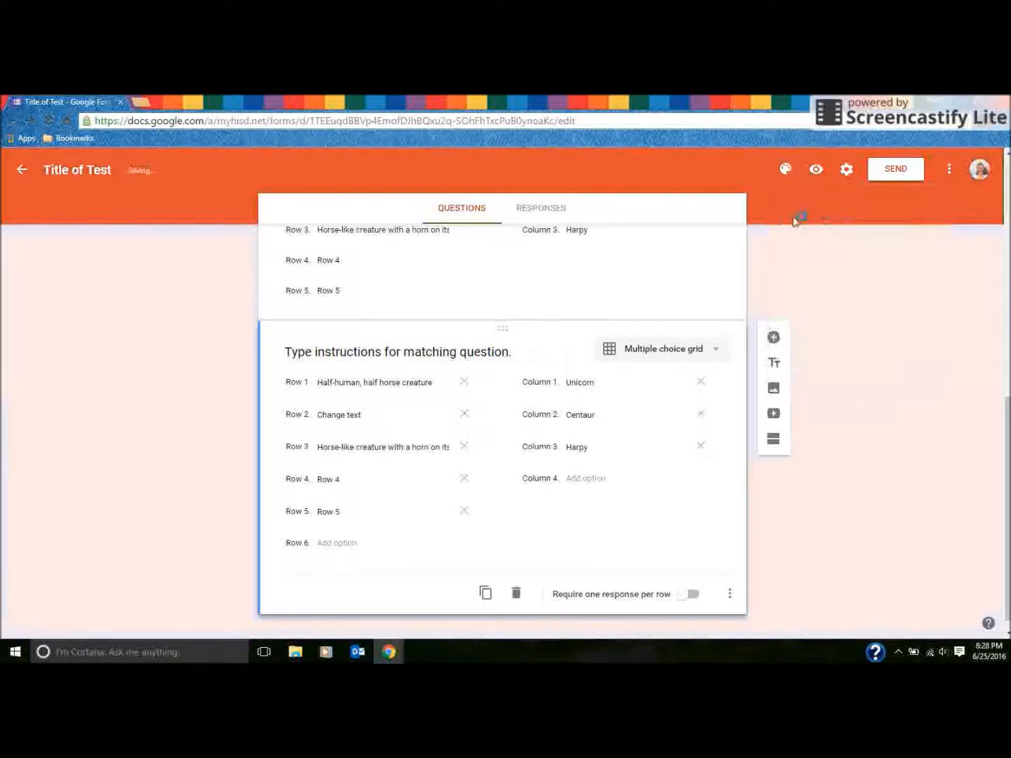
pyautogui.click(785, 170)
pyautogui.click(875, 257)
pyautogui.click(788, 173)
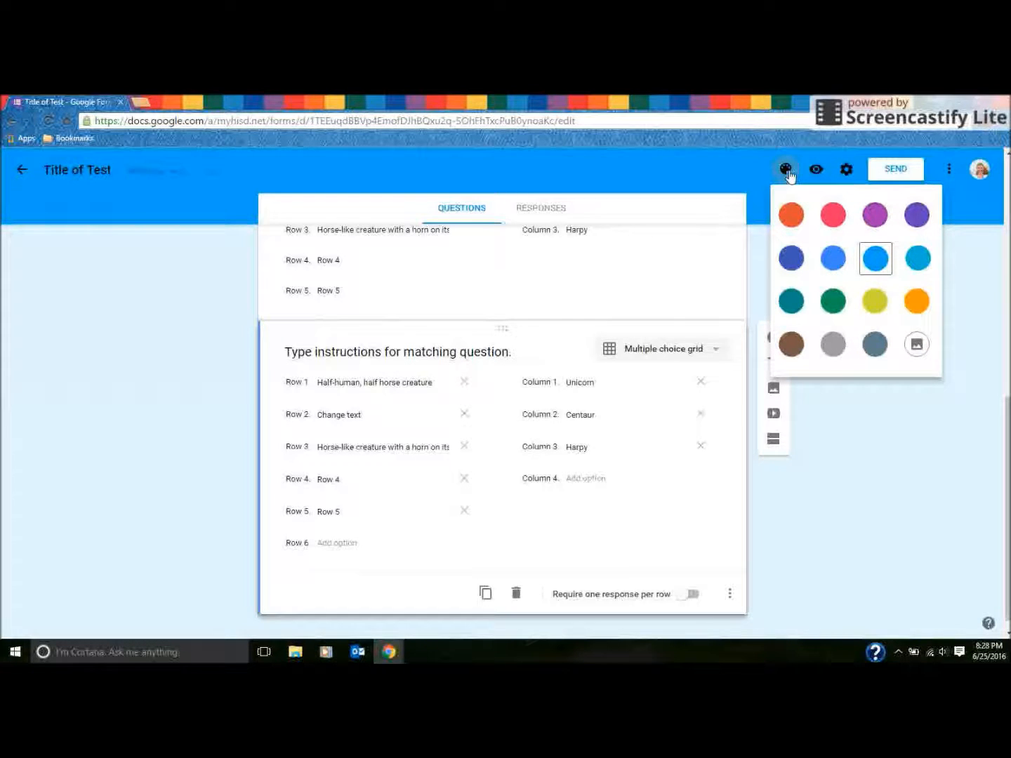
pyautogui.click(917, 303)
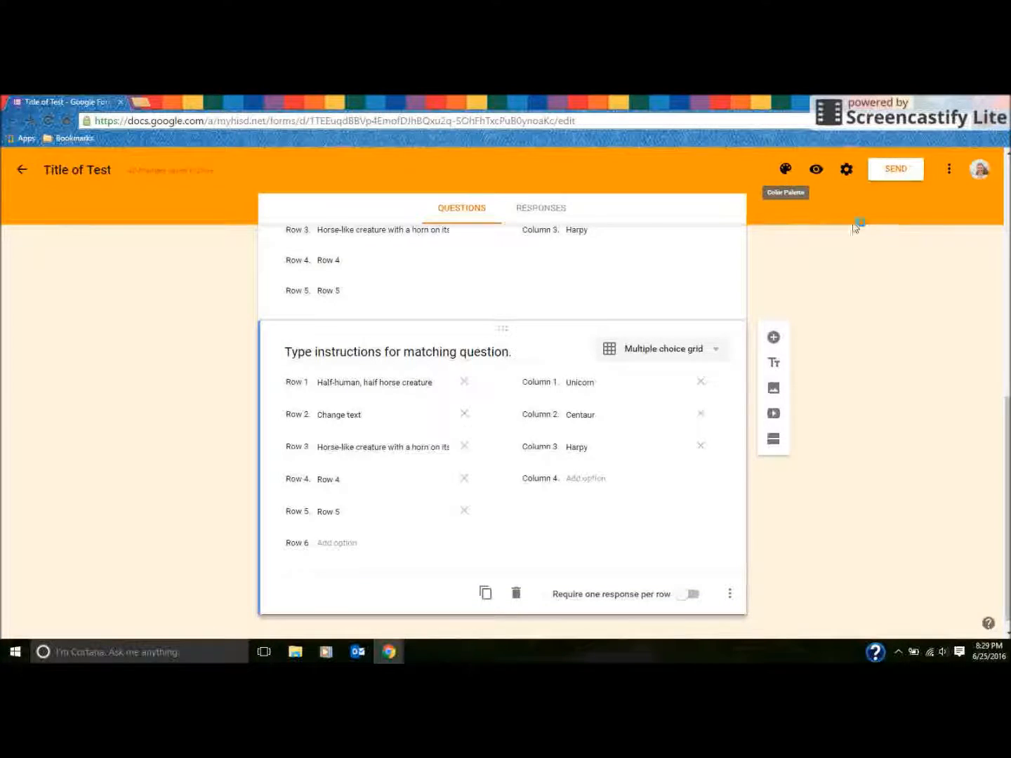
# Step: Preview the test as respondents see it, review all questions down to the end, and return to the form editor
pyautogui.click(816, 178)
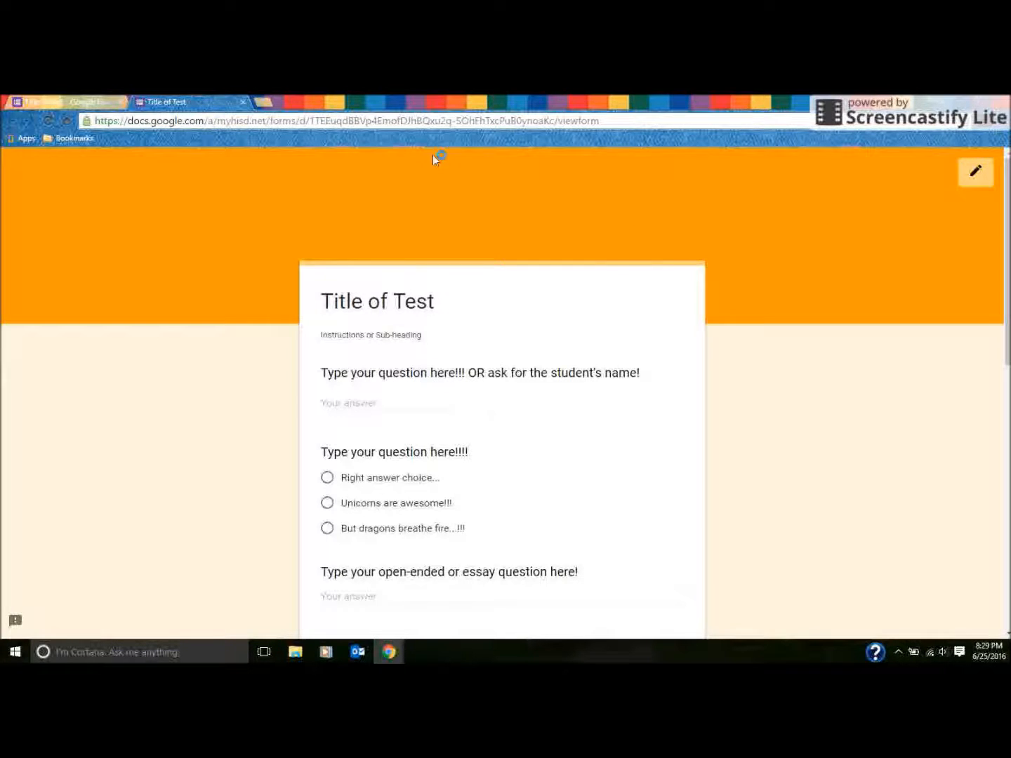
pyautogui.scroll(-1, 212, 349)
pyautogui.scroll(-4, 212, 349)
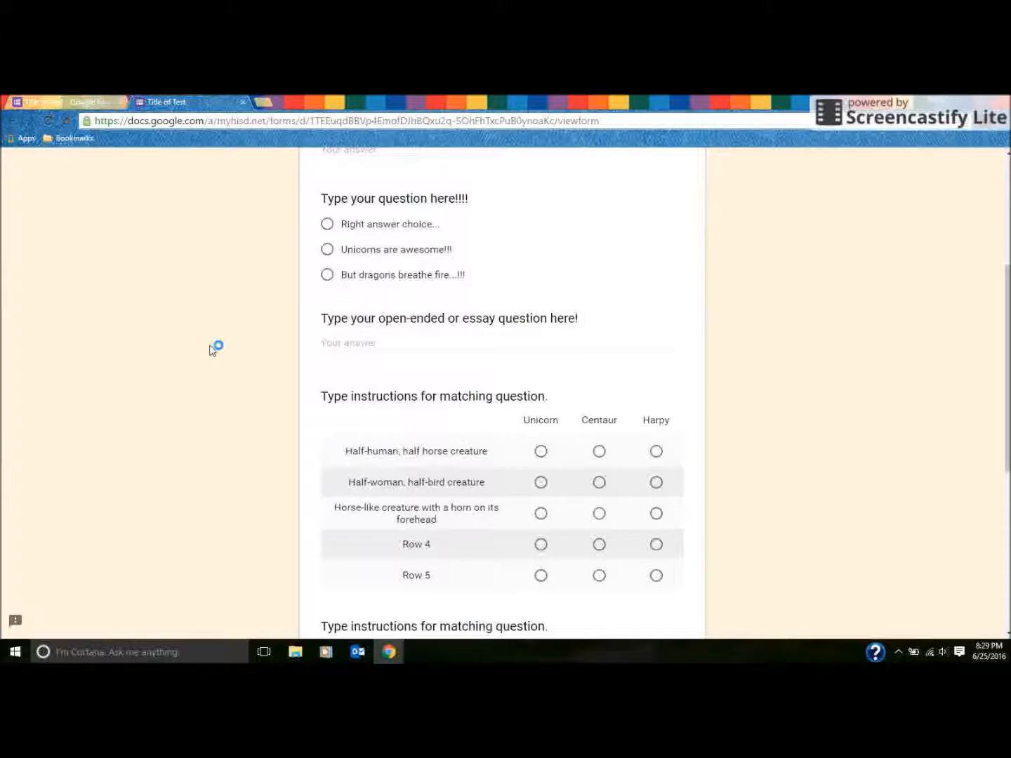
pyautogui.scroll(-5, 212, 349)
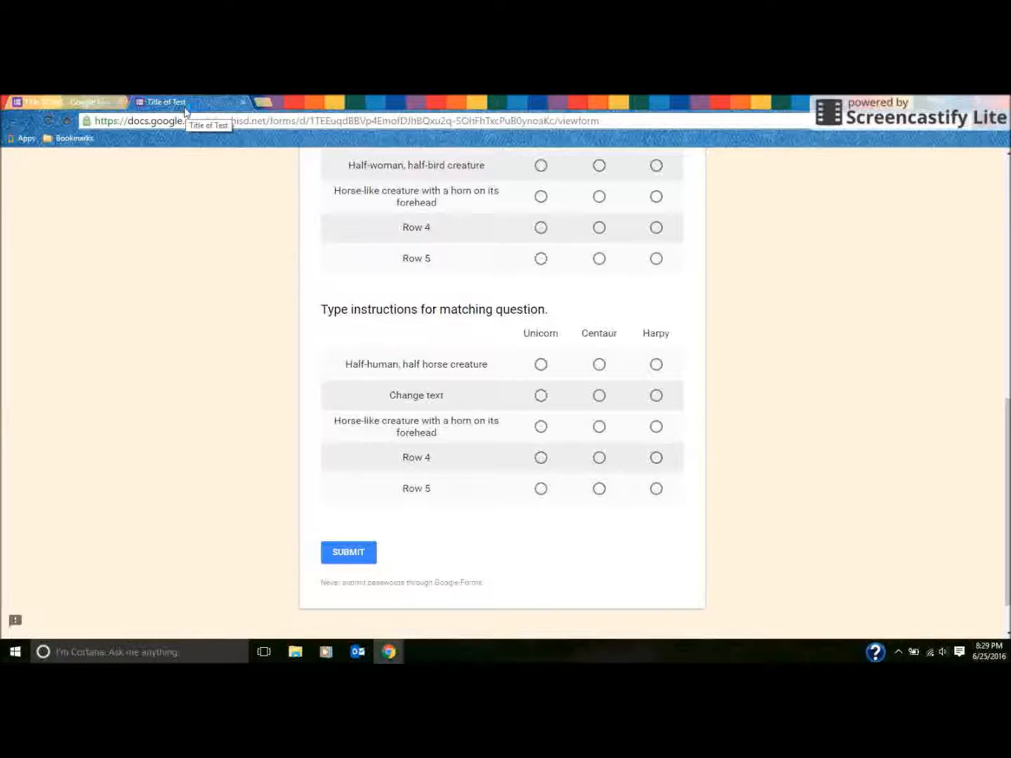
pyautogui.click(72, 105)
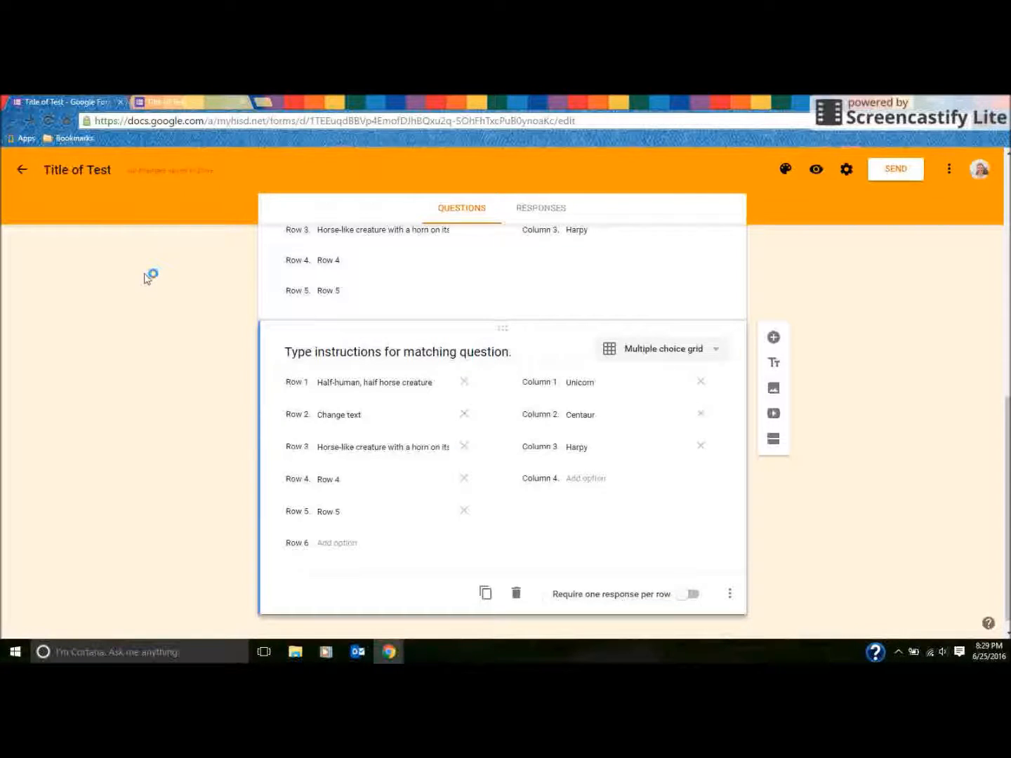
# Step: In the form settings, keep responses limited to "Anyone in Harlandale ISD" and turn on automatic collection of respondents' usernames
pyautogui.click(847, 171)
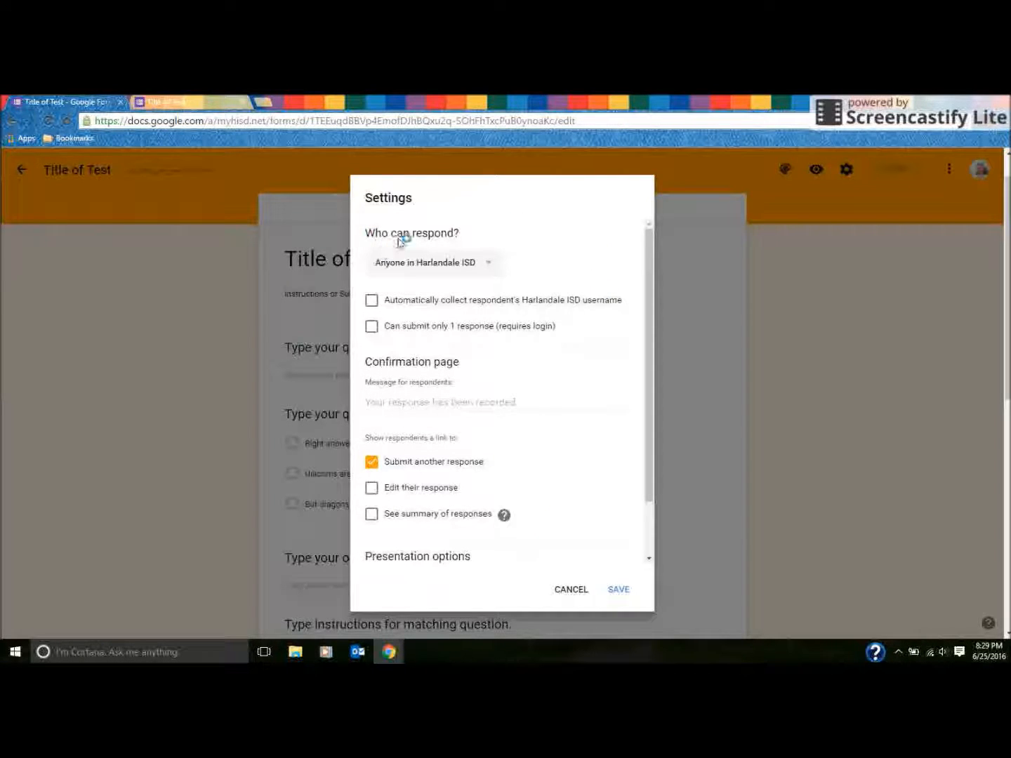
pyautogui.click(444, 276)
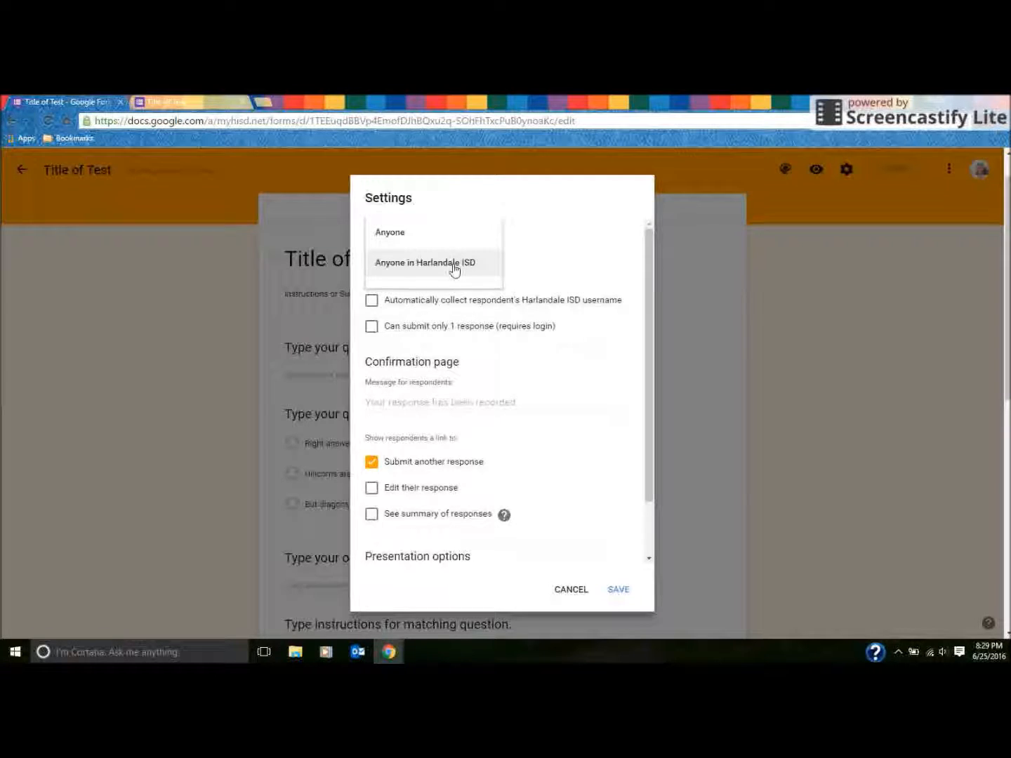
pyautogui.click(408, 265)
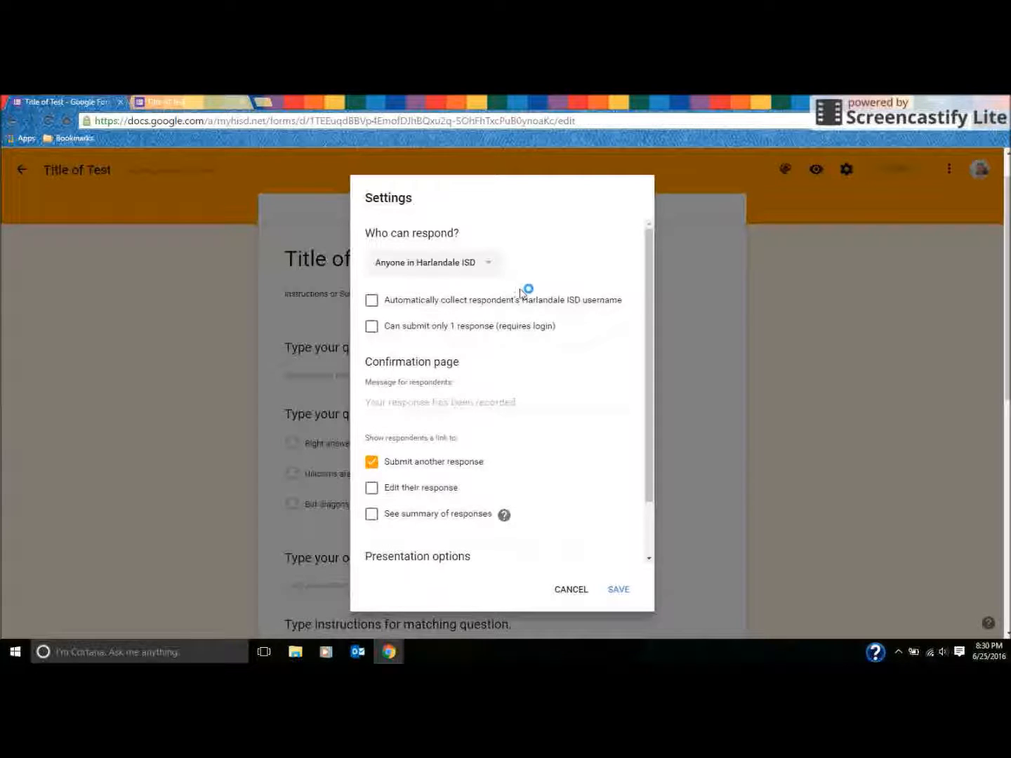
pyautogui.click(371, 302)
# Step: Set the confirmation page message to "Students will see this message!", enable shuffled question order and save the settings
pyautogui.click(423, 403)
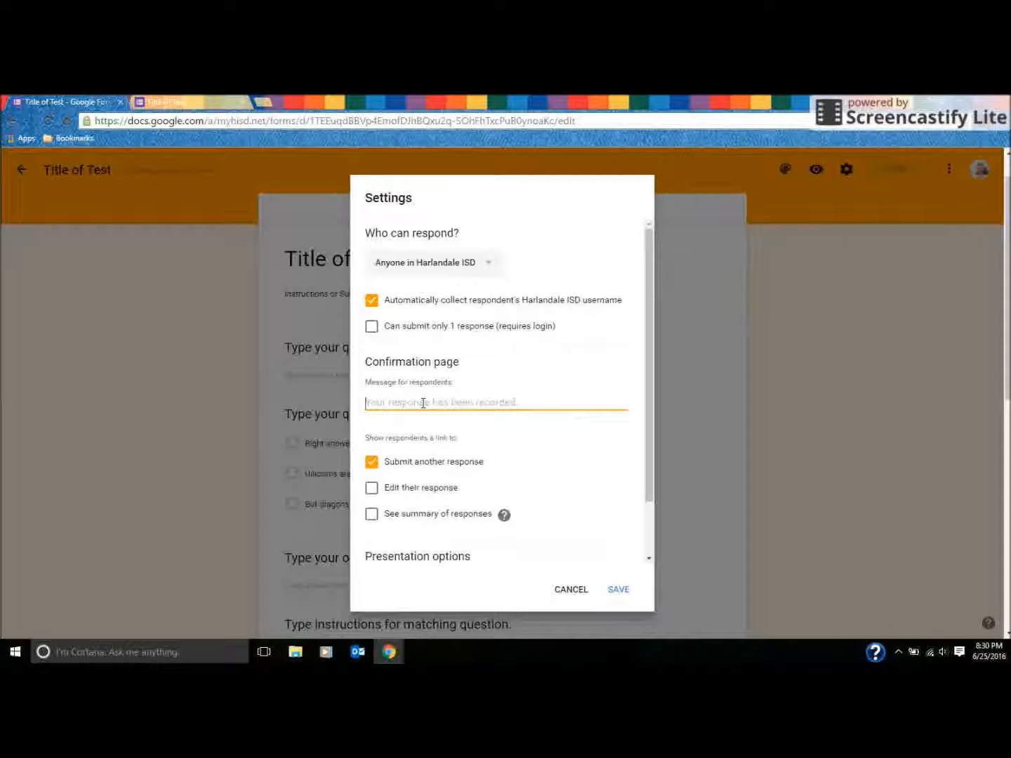
pyautogui.write('Students will see this me')
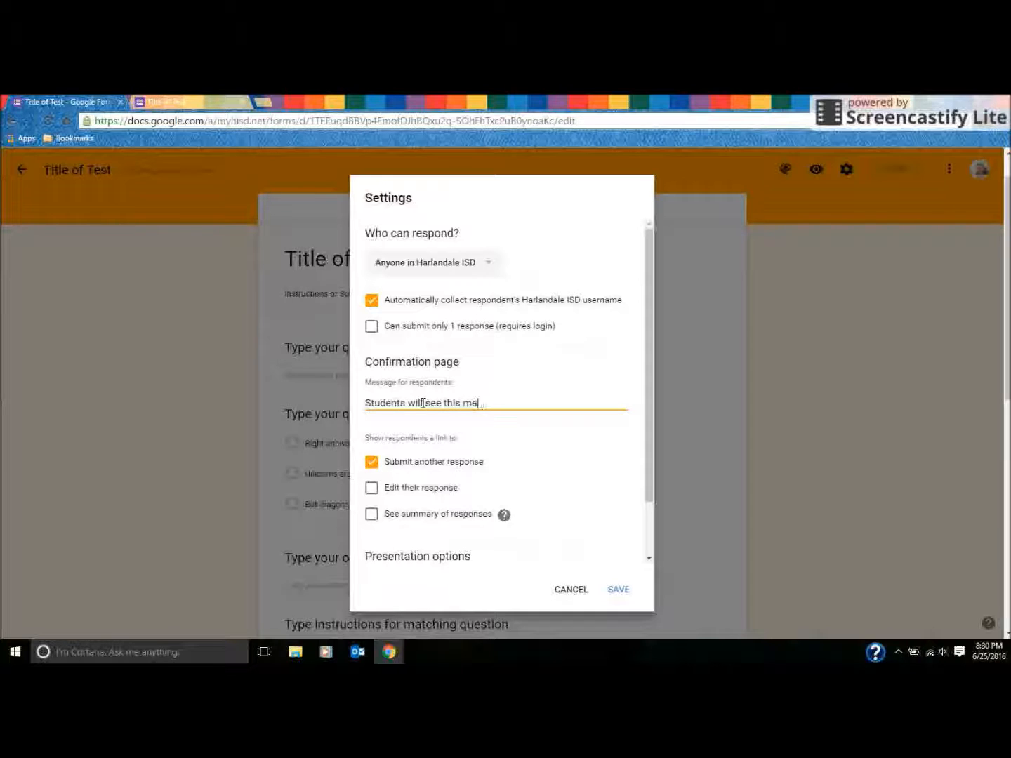
pyautogui.write('ssage!')
pyautogui.scroll(-2, 428, 404)
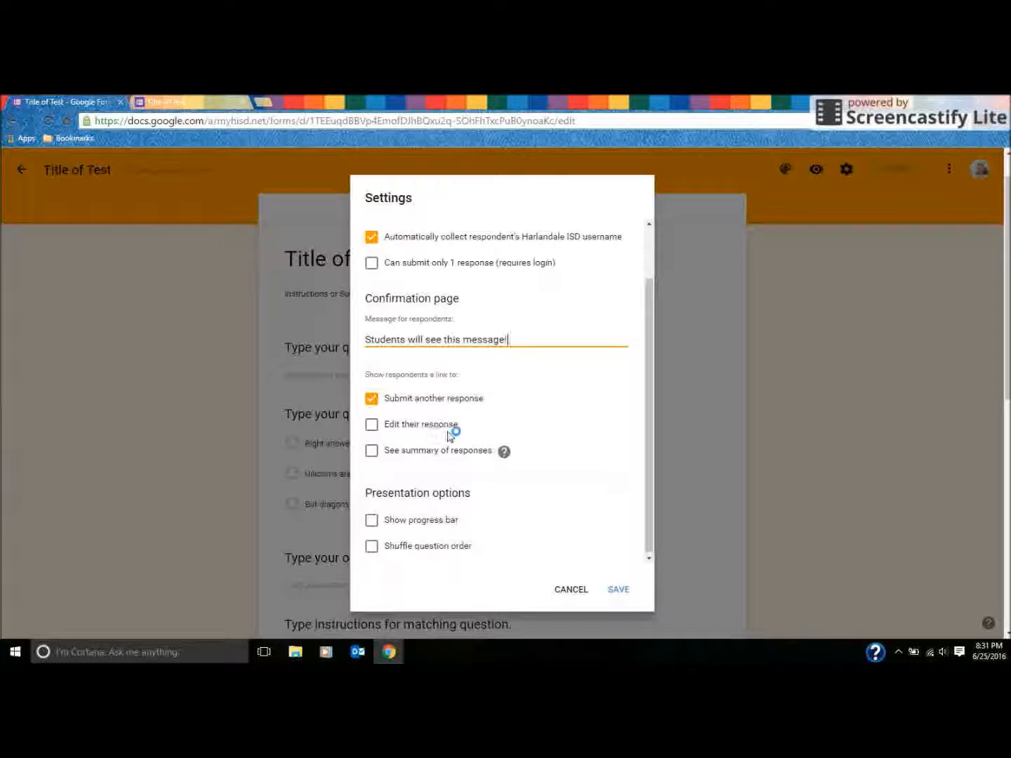
pyautogui.write('!')
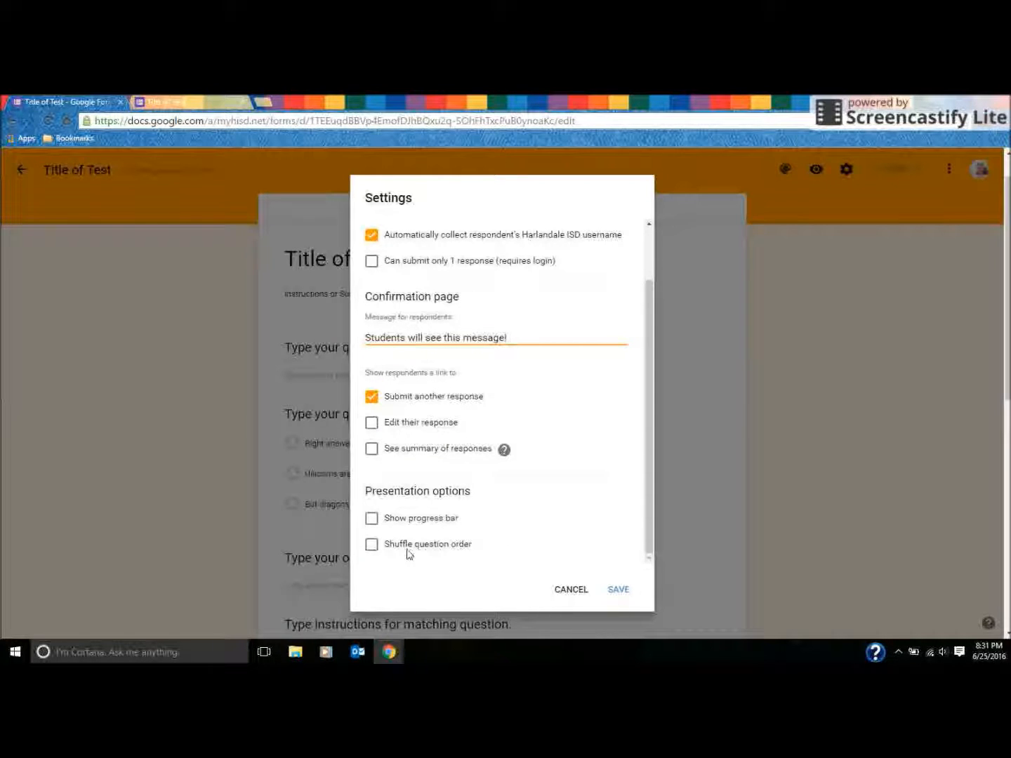
pyautogui.click(371, 546)
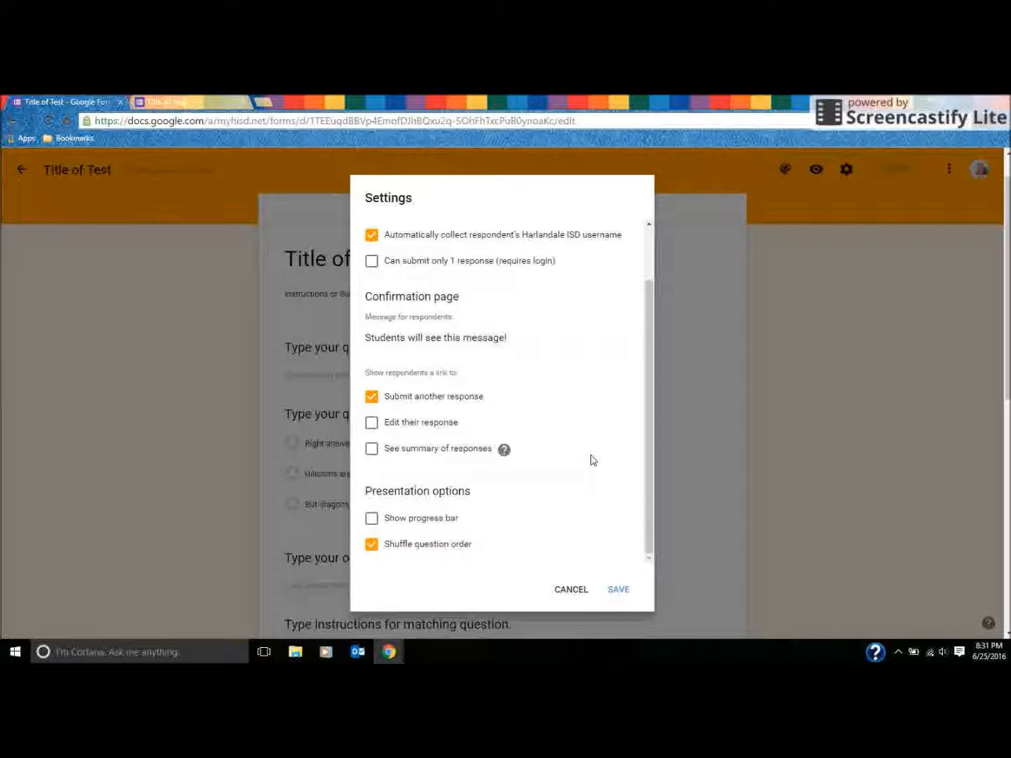
pyautogui.click(613, 595)
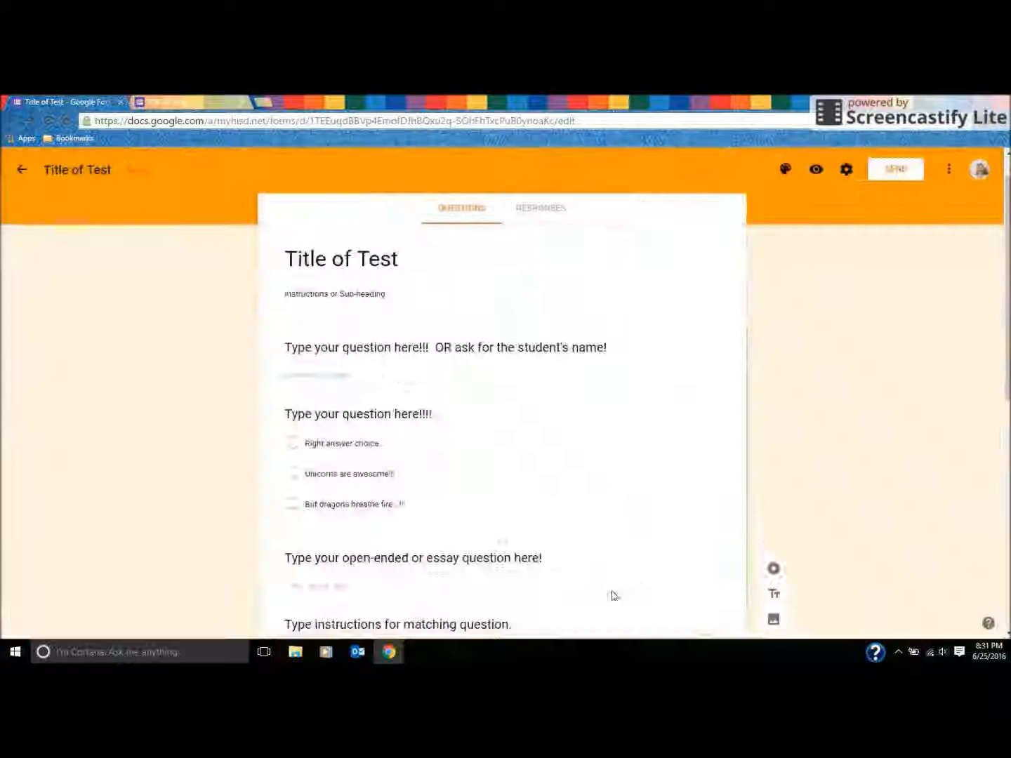